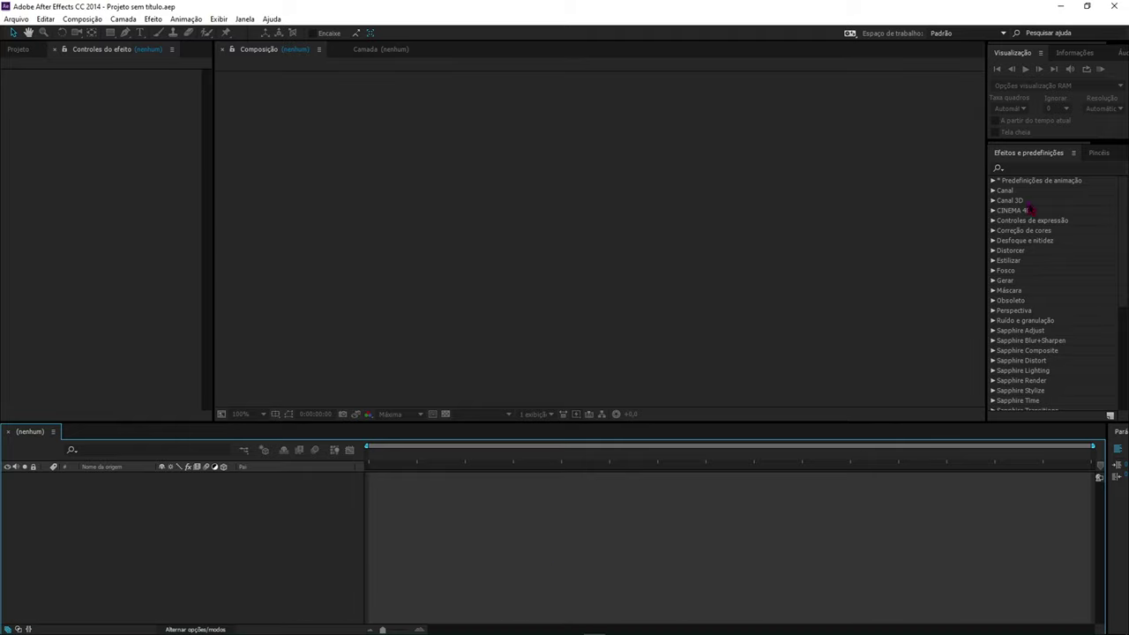
- Search the effects list for 'saber' and select Video Copilot's Saber effect
click(1022, 170)
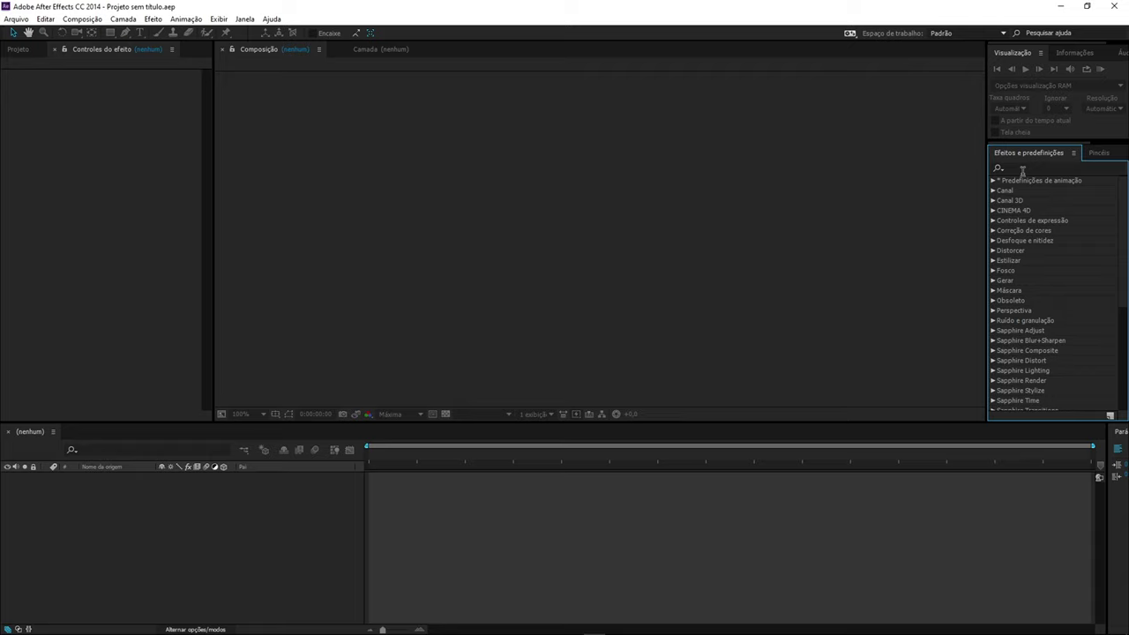
text(sa)
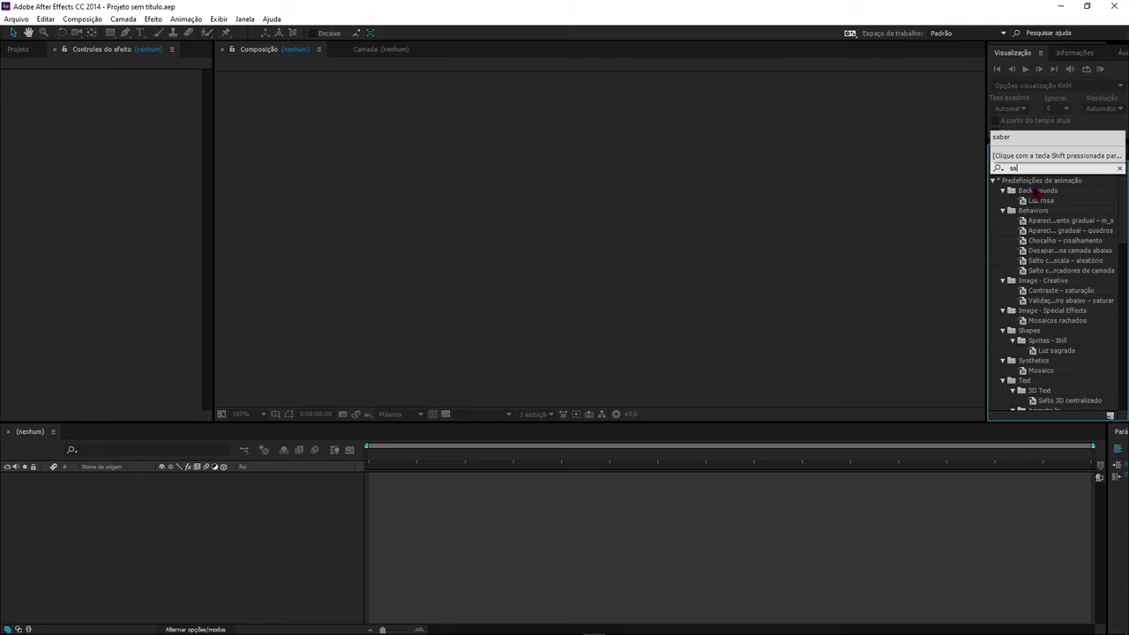
text(beer)
key(BackSpace)
text(r)
click(1021, 194)
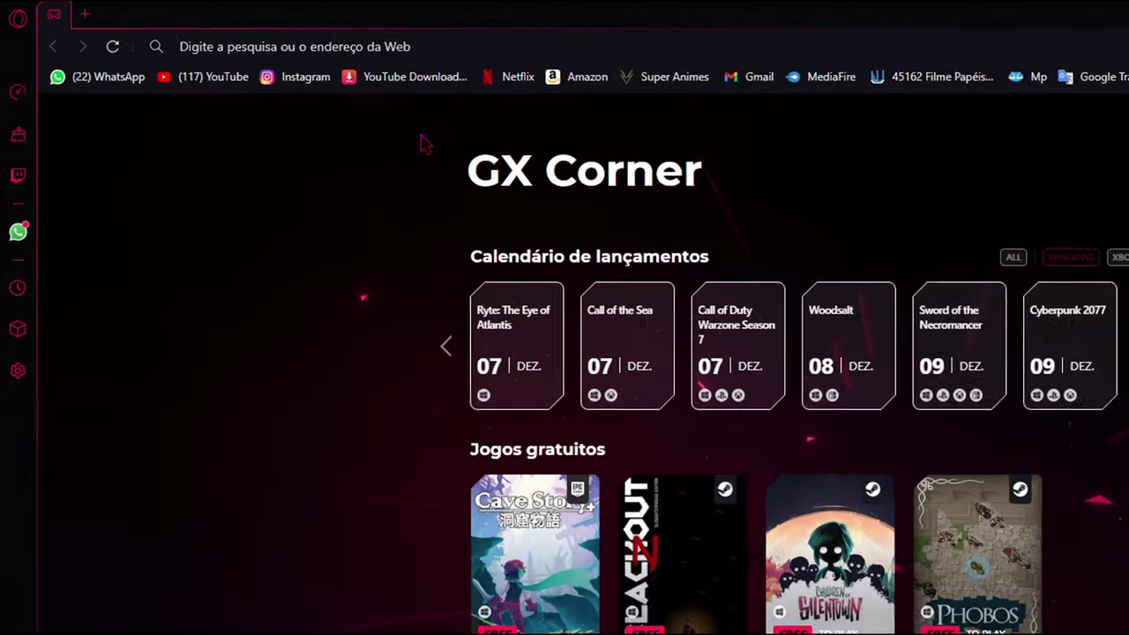
click(365, 47)
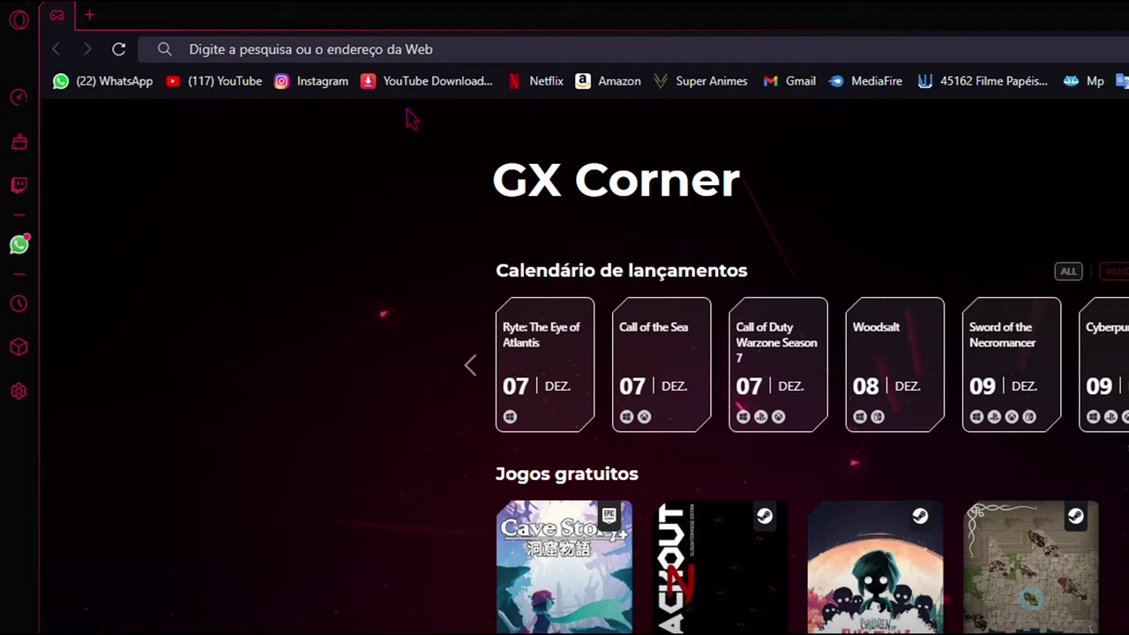
- Search 'saber video copilot' and scroll the videocopilot.net Saber page to its download buttons
text(saber )
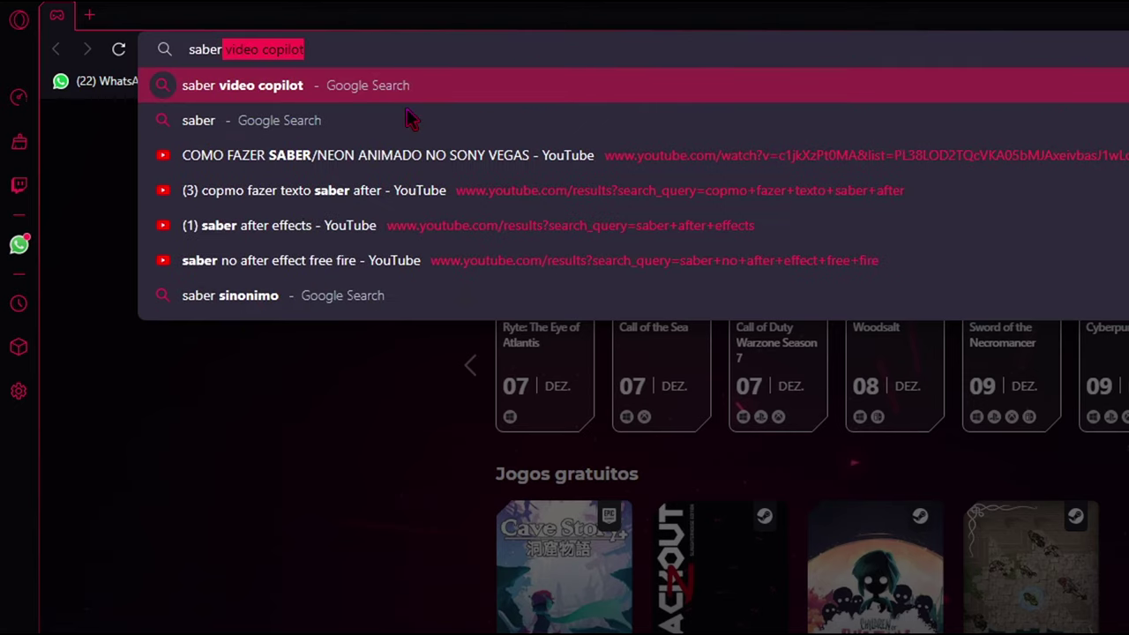
text(video)
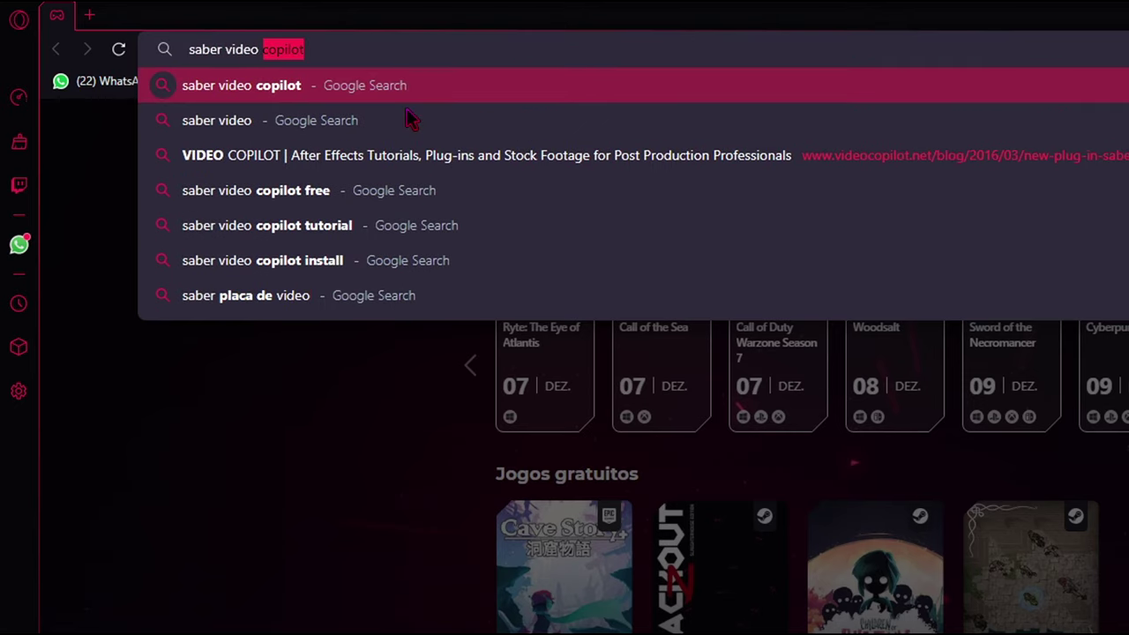
key(Return)
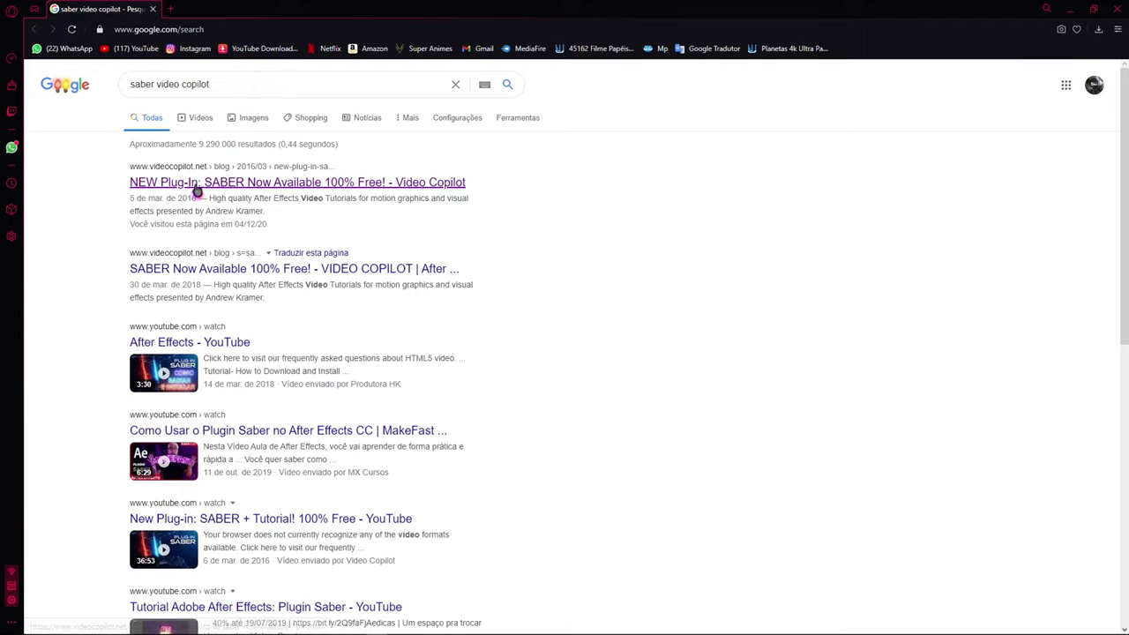
click(196, 185)
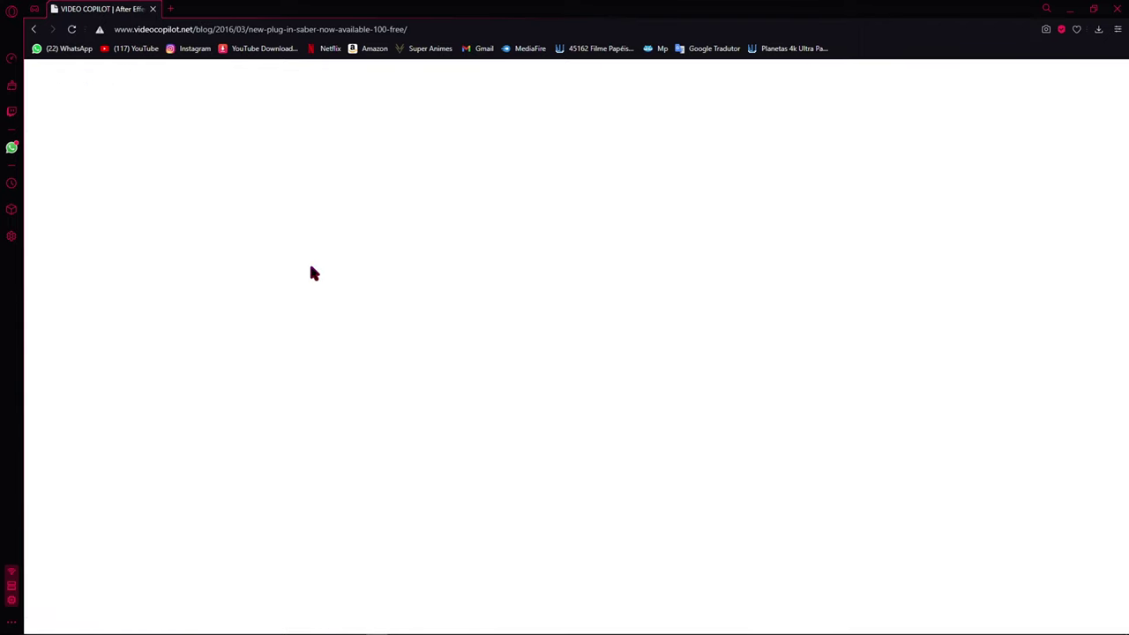
scroll(378, 318, down, 3)
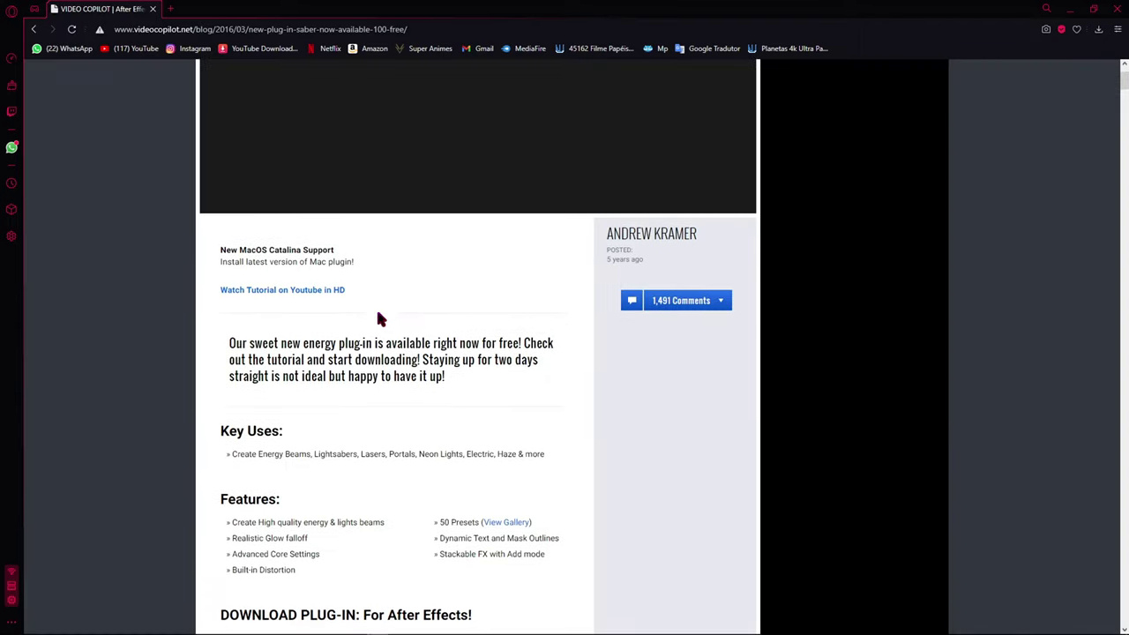
scroll(377, 324, down, 4)
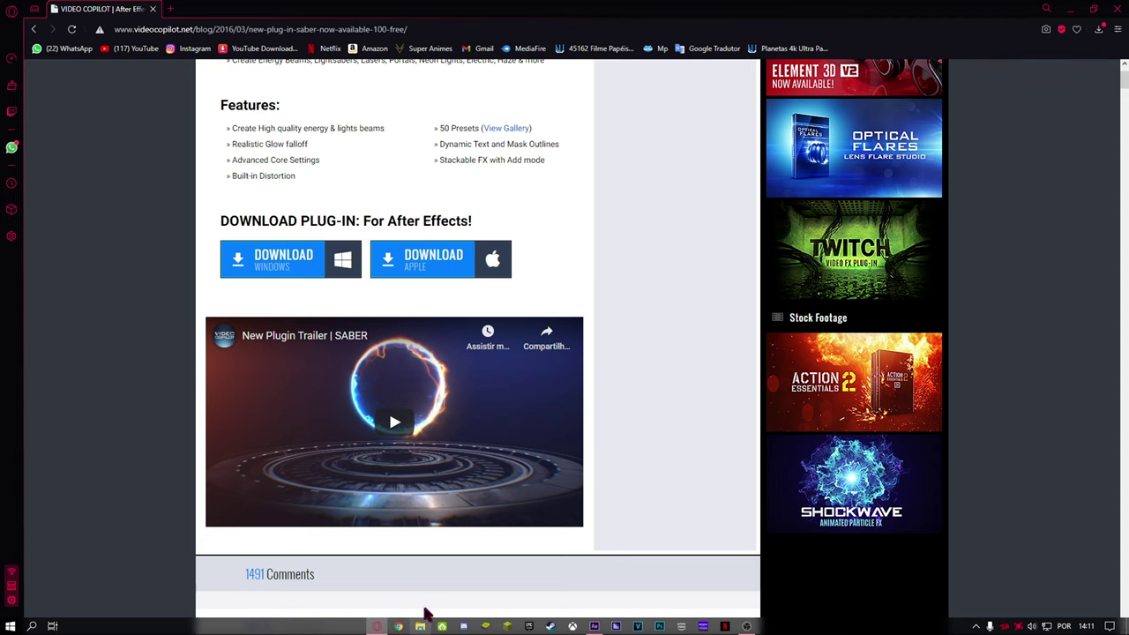
key(super+e)
- Extract the downloaded SaberInstaller zip in the Downloads folder
click(291, 290)
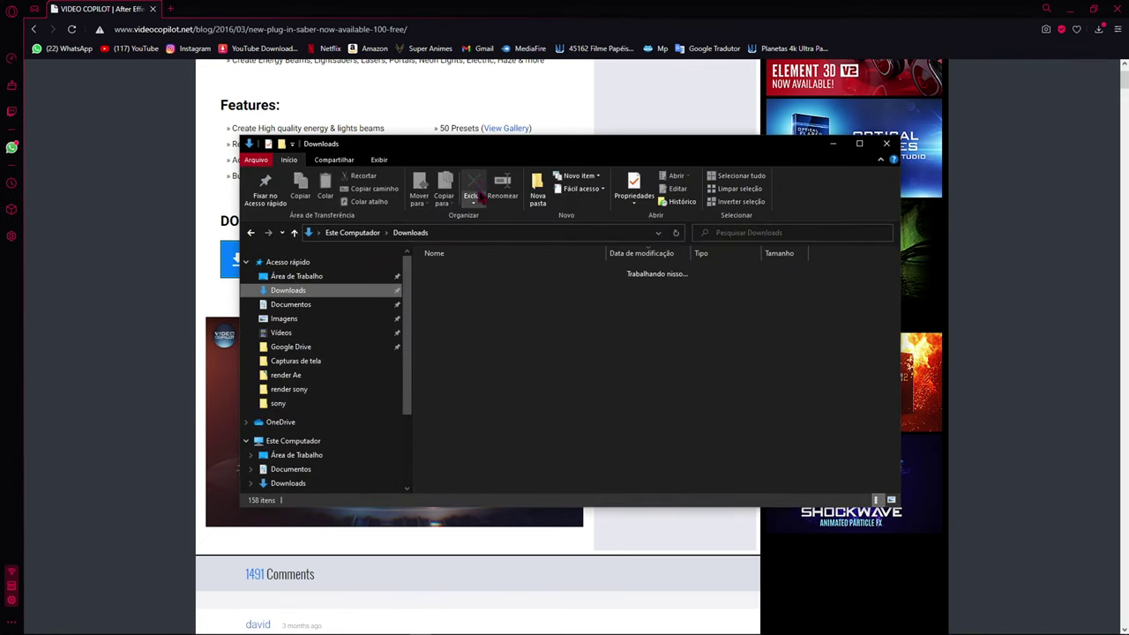
drag(503, 139, 502, 74)
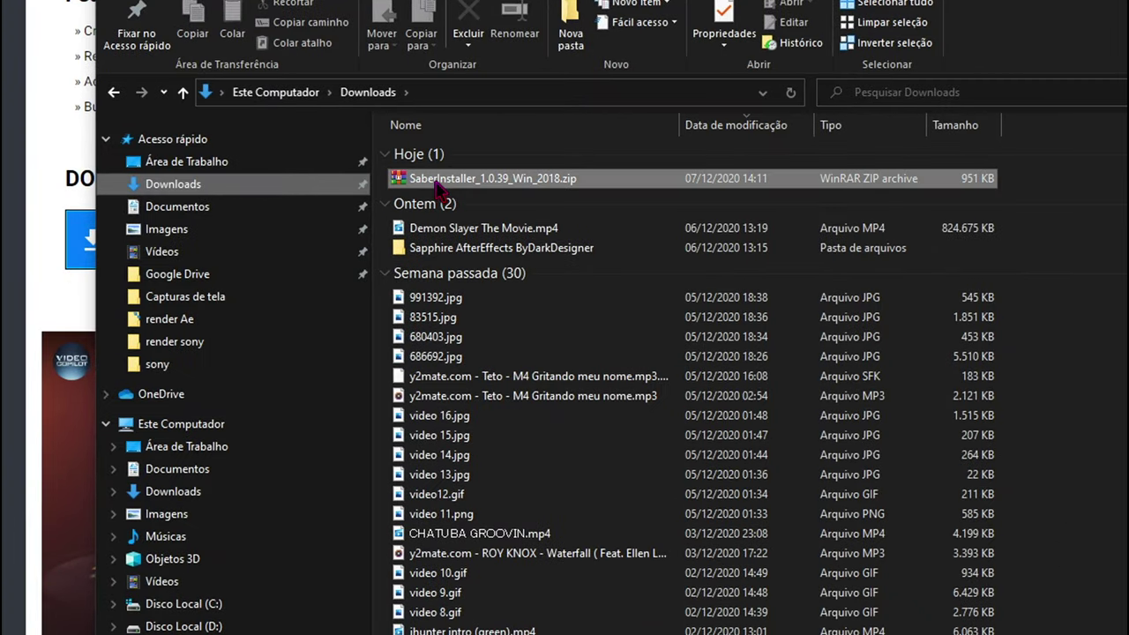
click(431, 190)
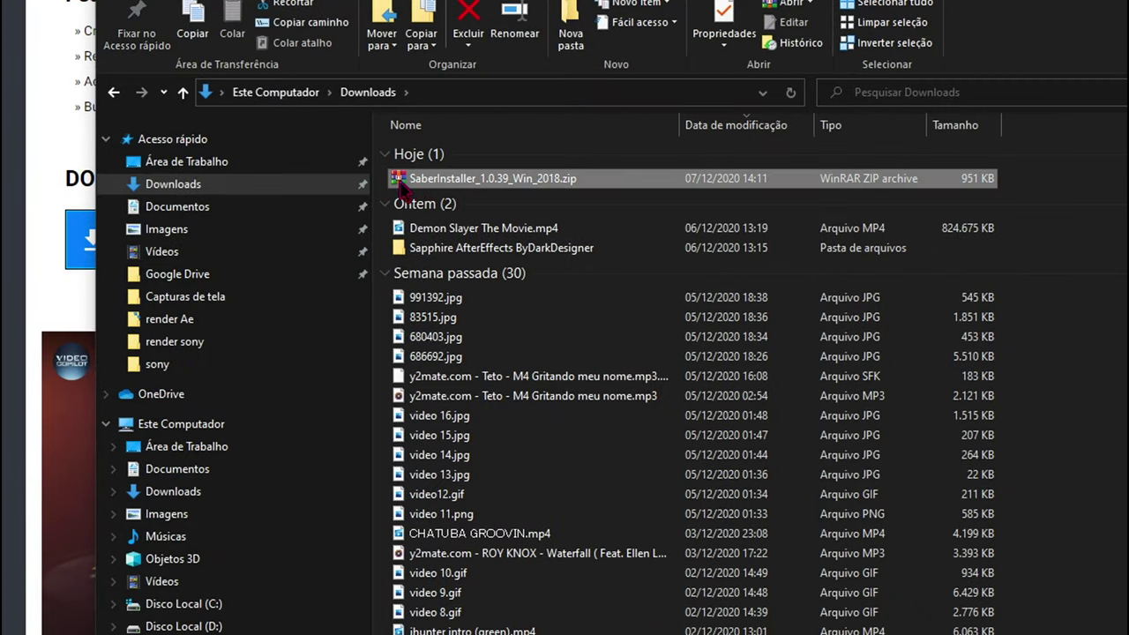
right_click(427, 178)
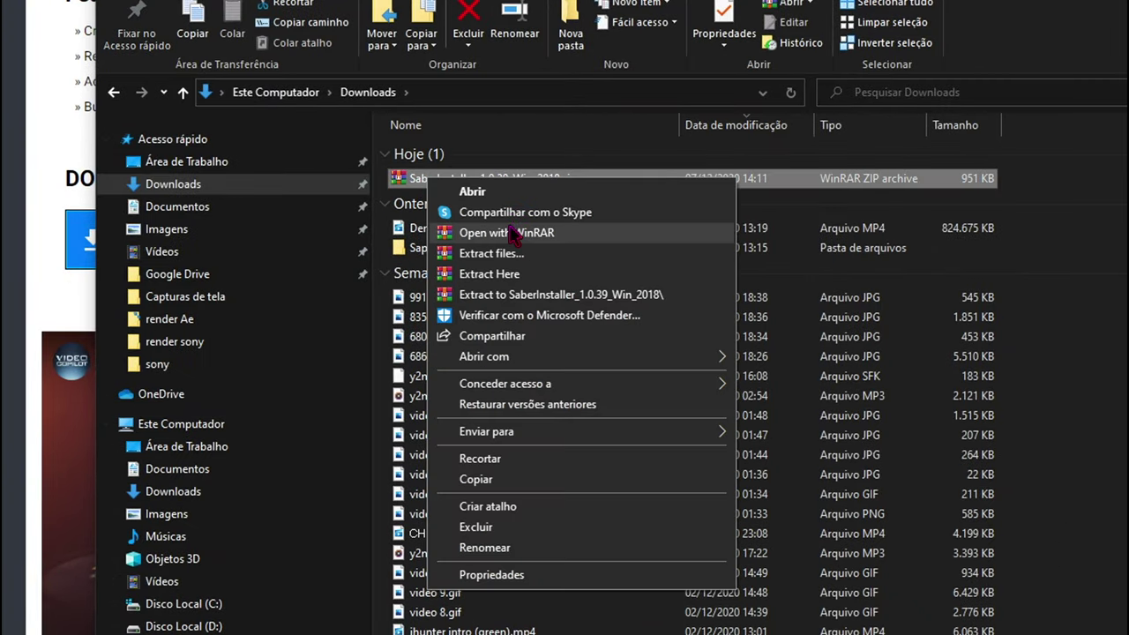
click(514, 255)
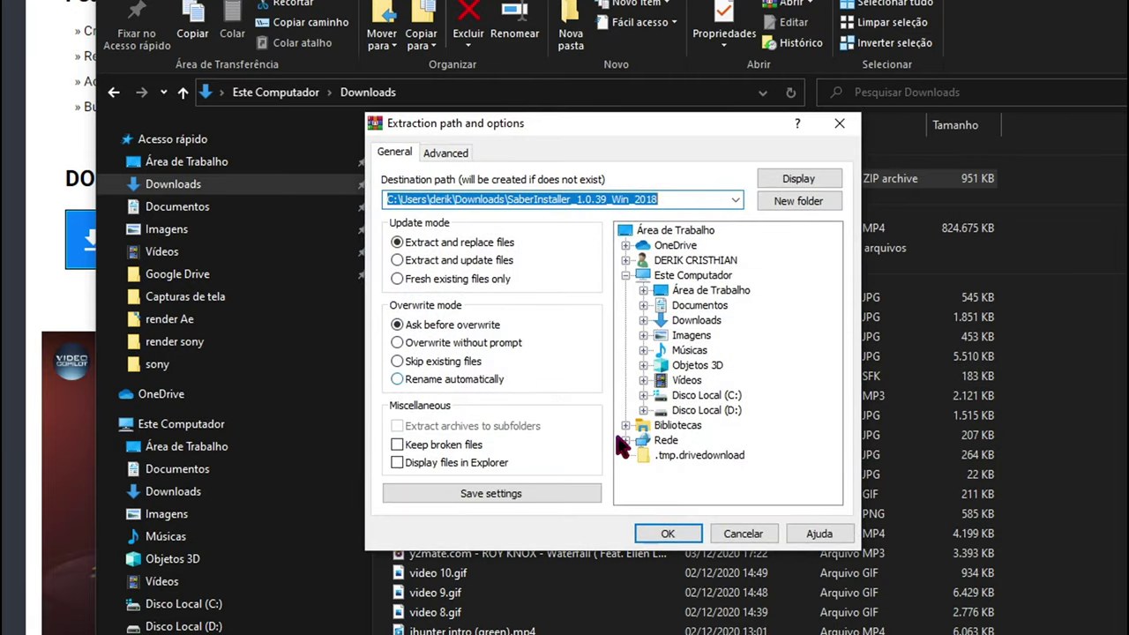
key(alt+Tab)
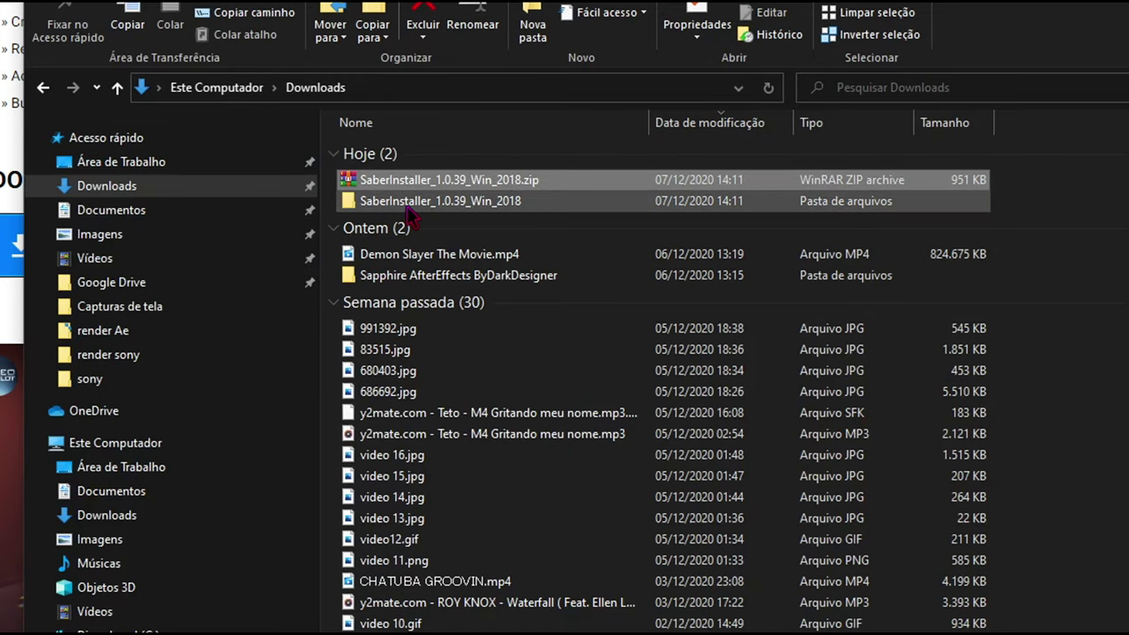
- Run the Saber installer for After Effects CC2014 and close File Explorer
double_click(406, 206)
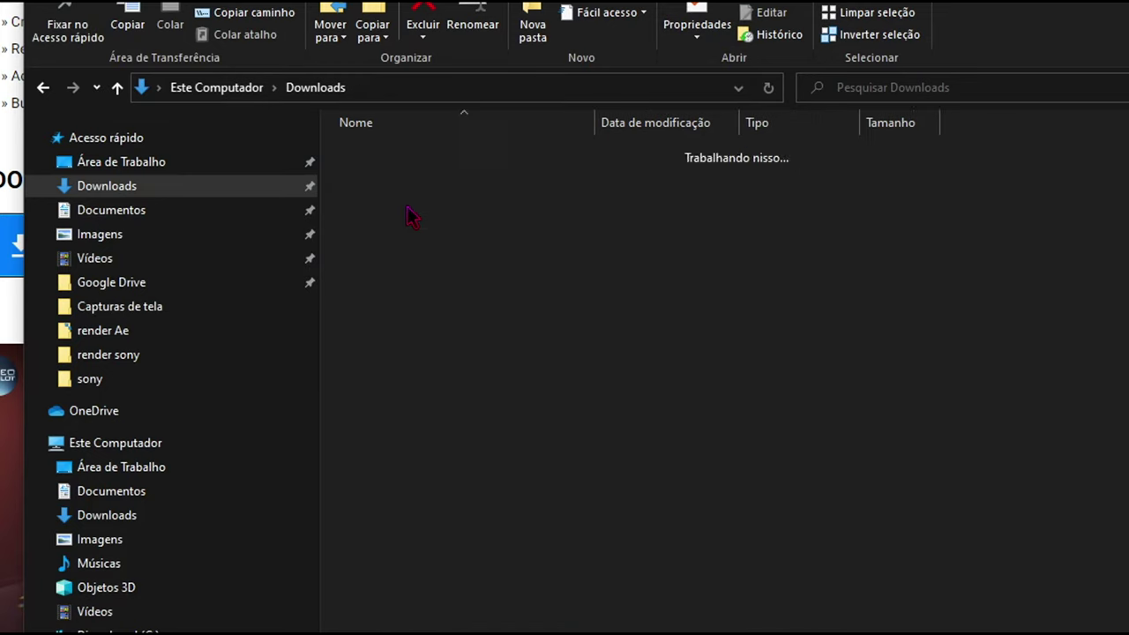
double_click(428, 155)
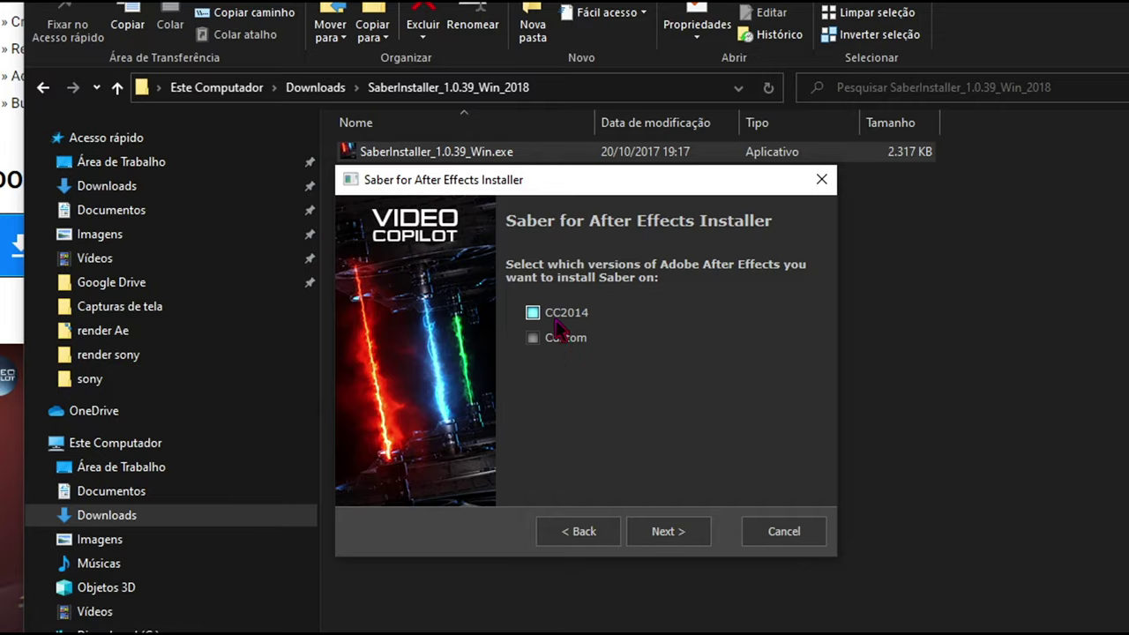
click(670, 532)
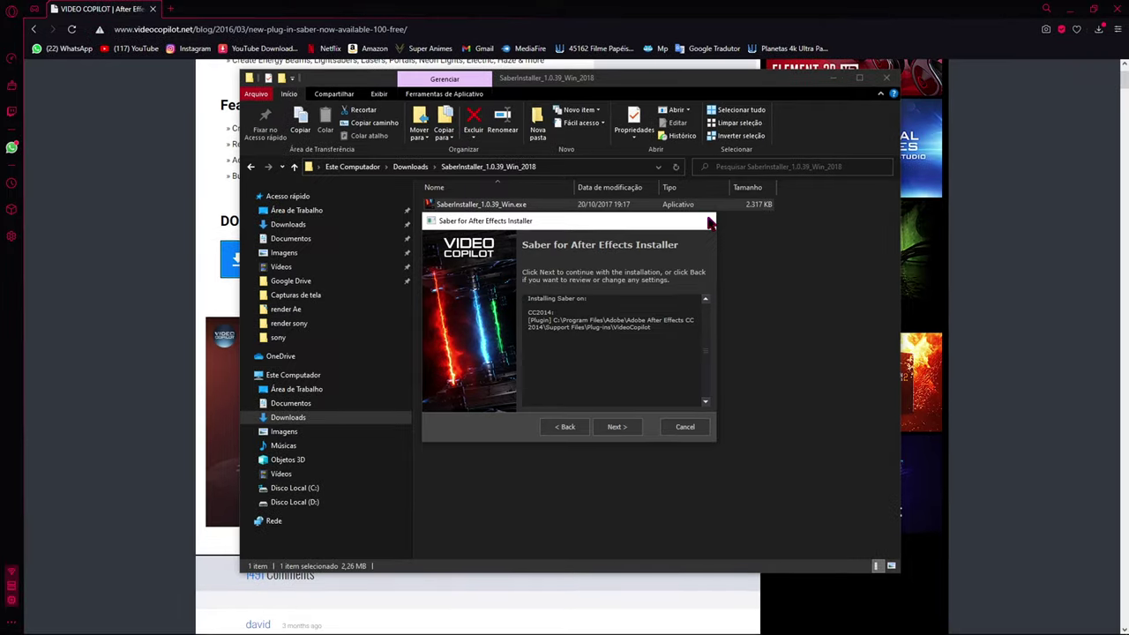
click(710, 223)
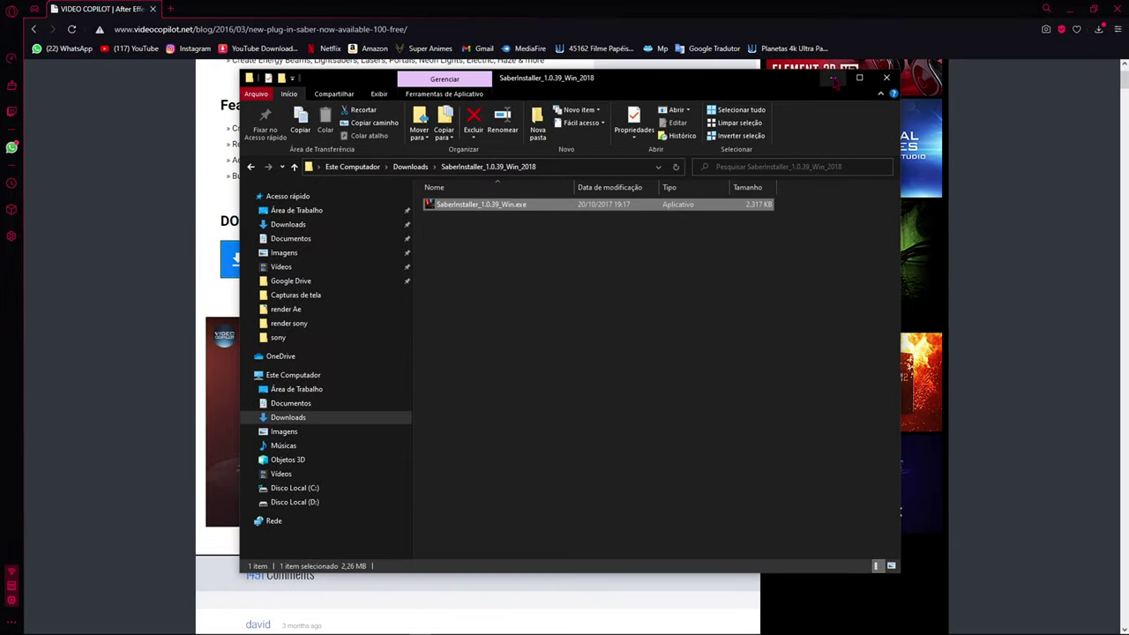
click(887, 78)
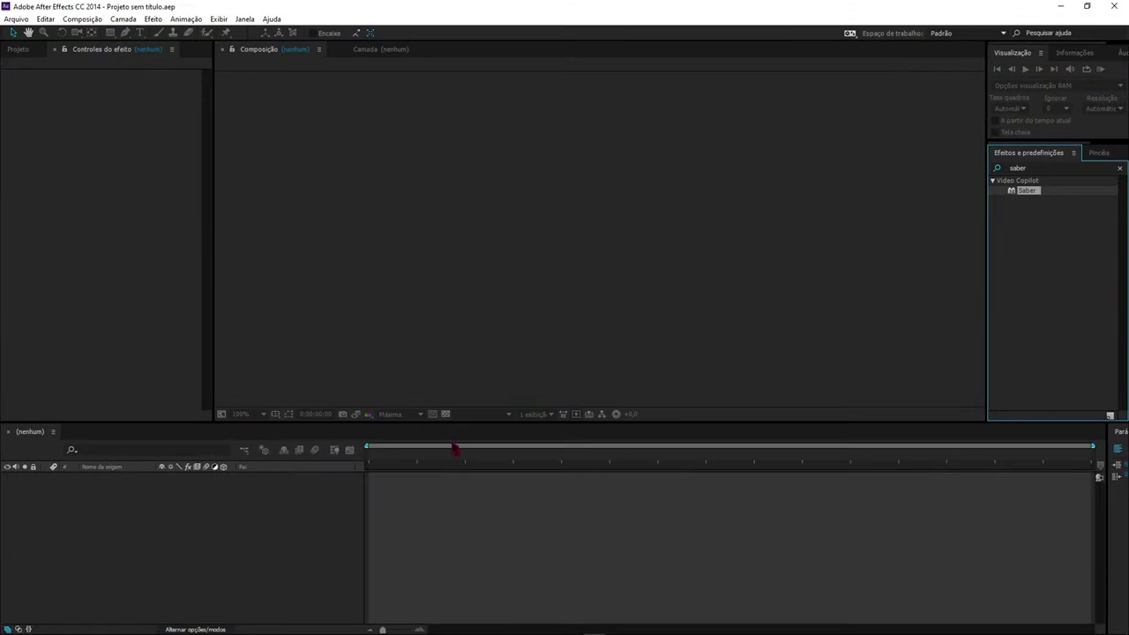
click(468, 489)
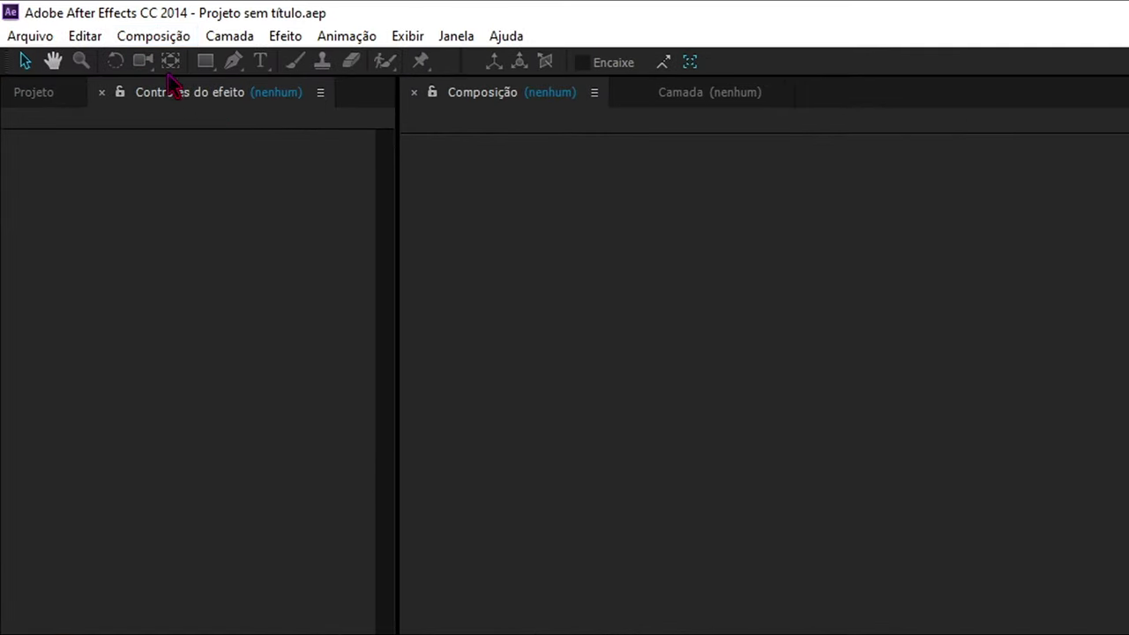
- Start a new composition with a 0:00:05:00 duration and 1920 width
click(288, 39)
click(155, 61)
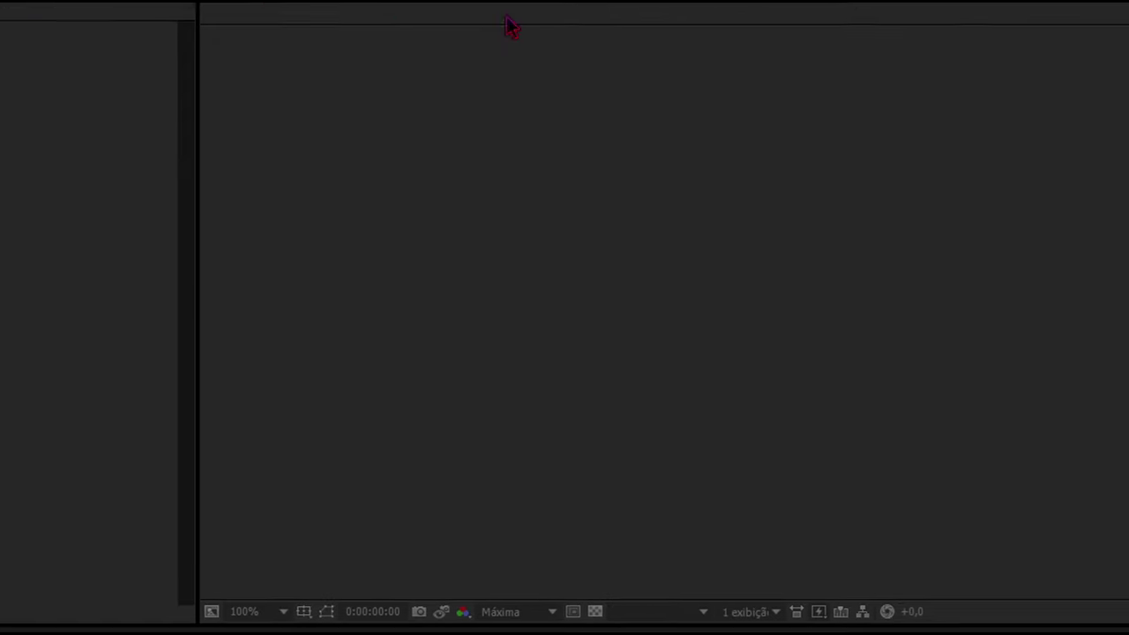
click(537, 424)
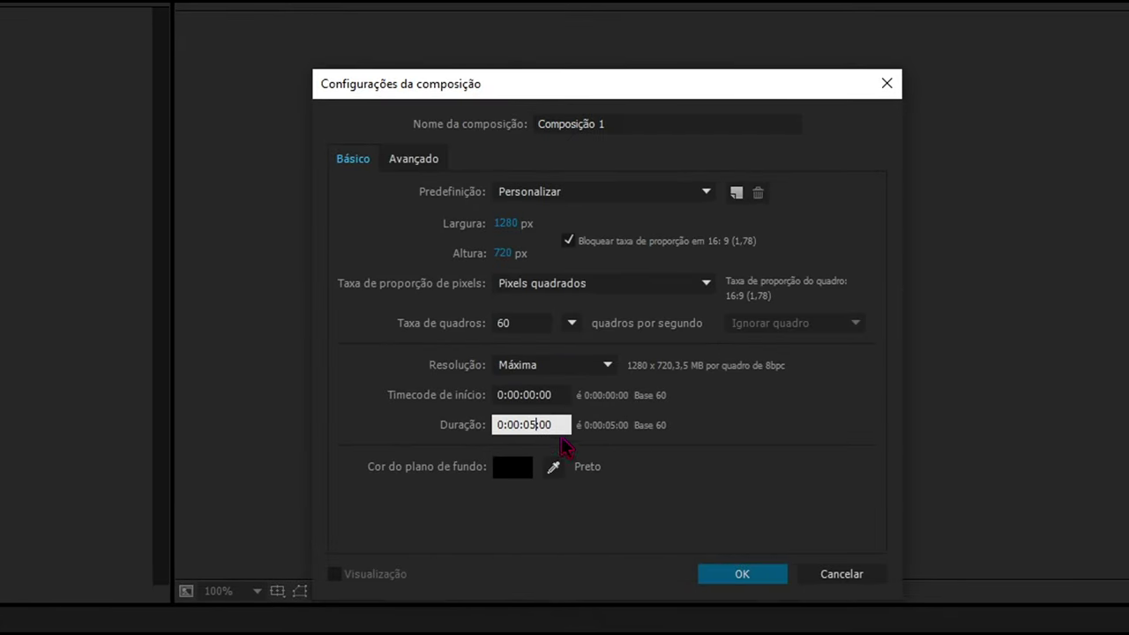
double_click(553, 425)
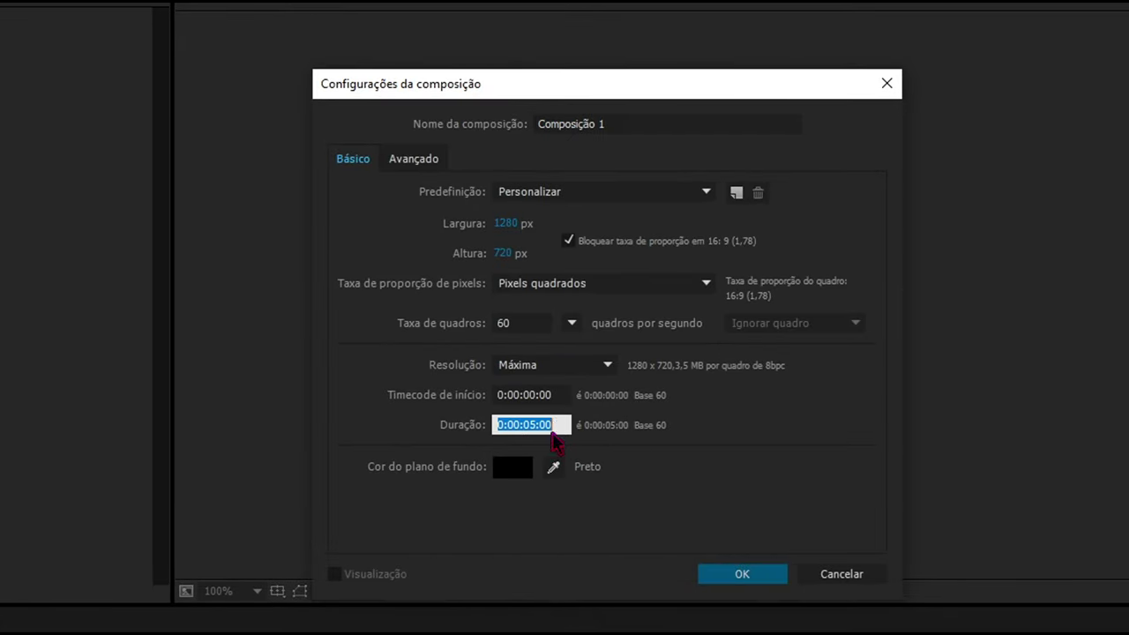
click(575, 436)
click(563, 424)
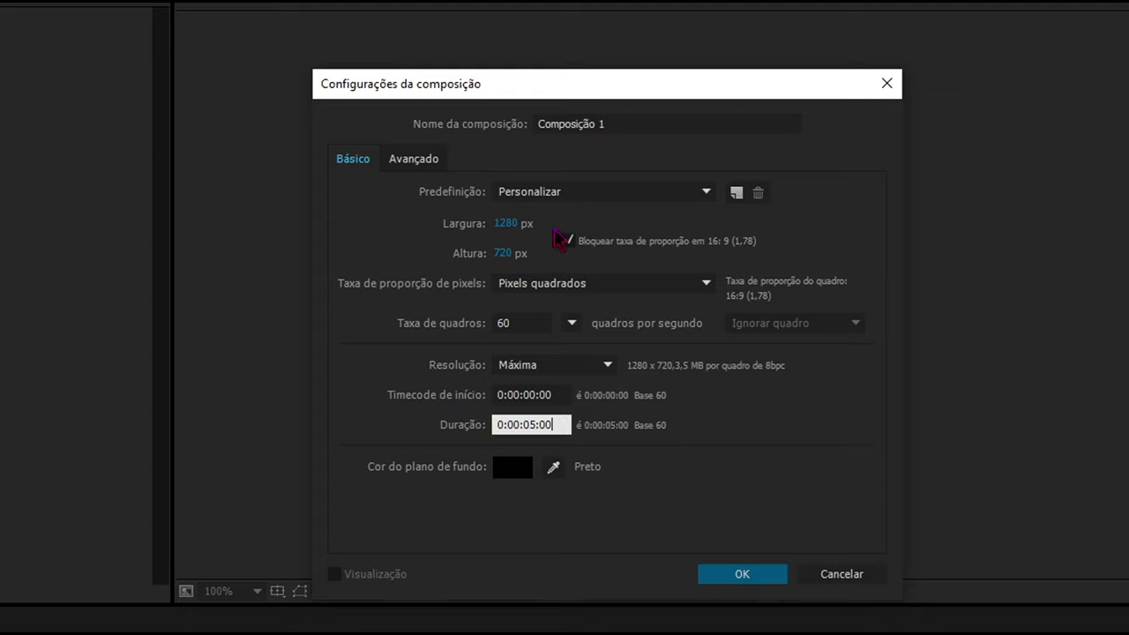
click(506, 224)
text(19)
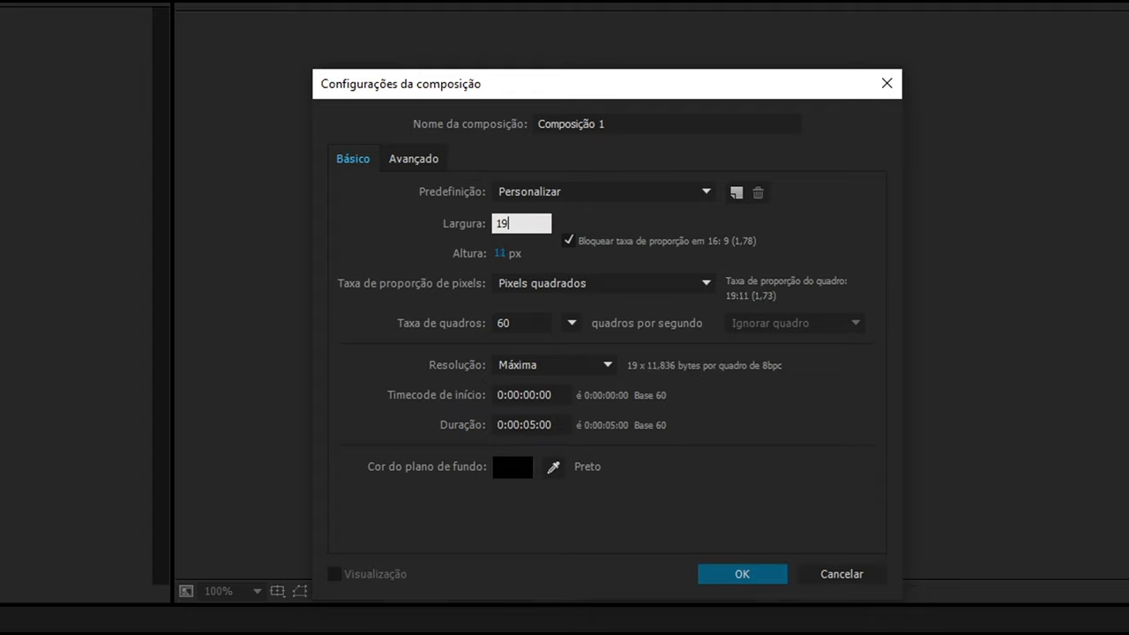
text(20)
click(504, 254)
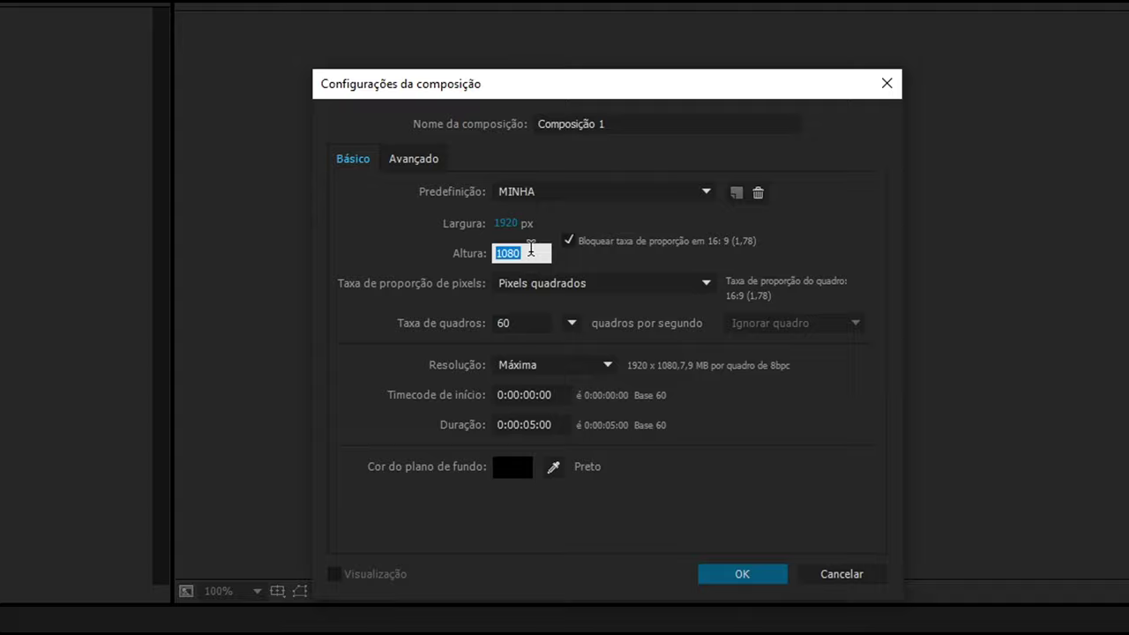
- Keep the MINHA 1920x1080 60 fps preset and name the composition TUTORIAL
click(545, 197)
click(545, 199)
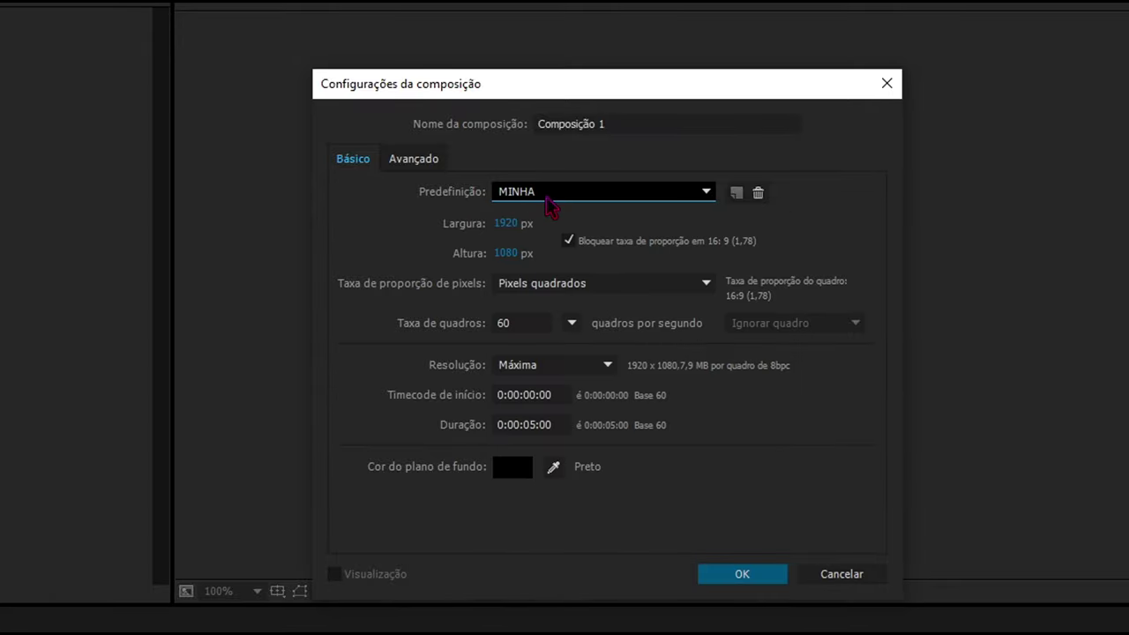
click(709, 192)
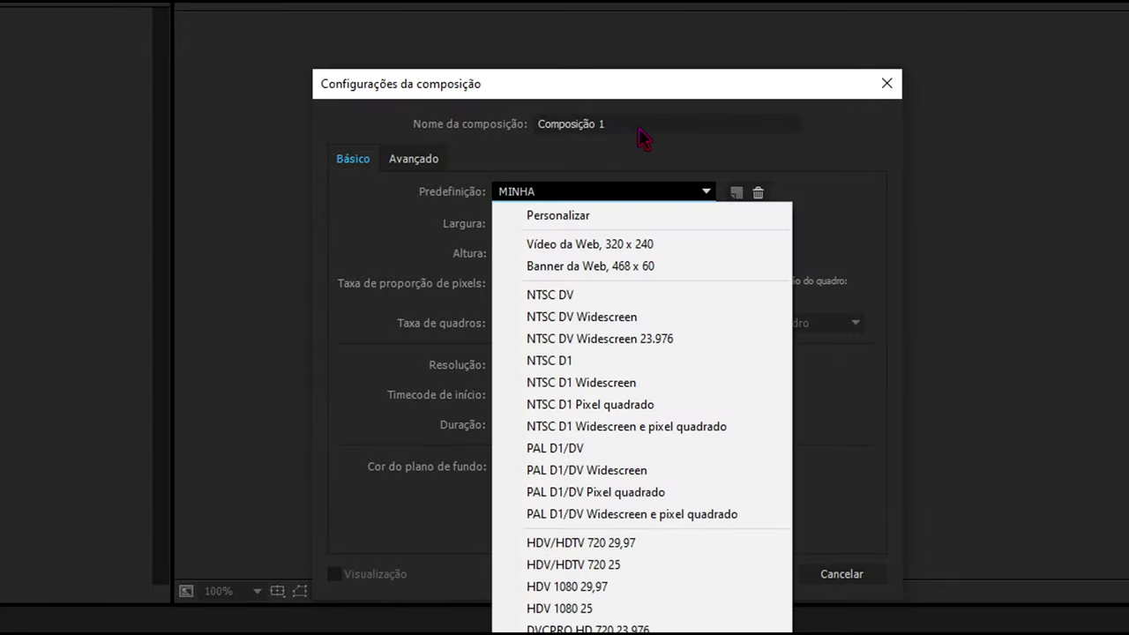
click(626, 123)
drag(626, 124, 455, 142)
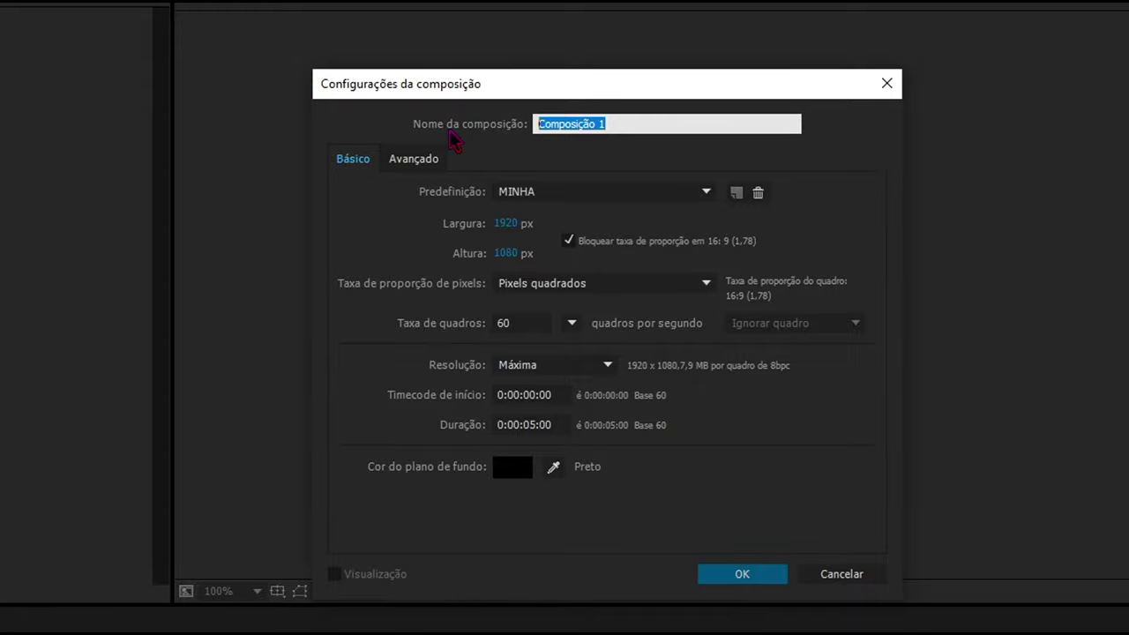
text(TUTORIAL)
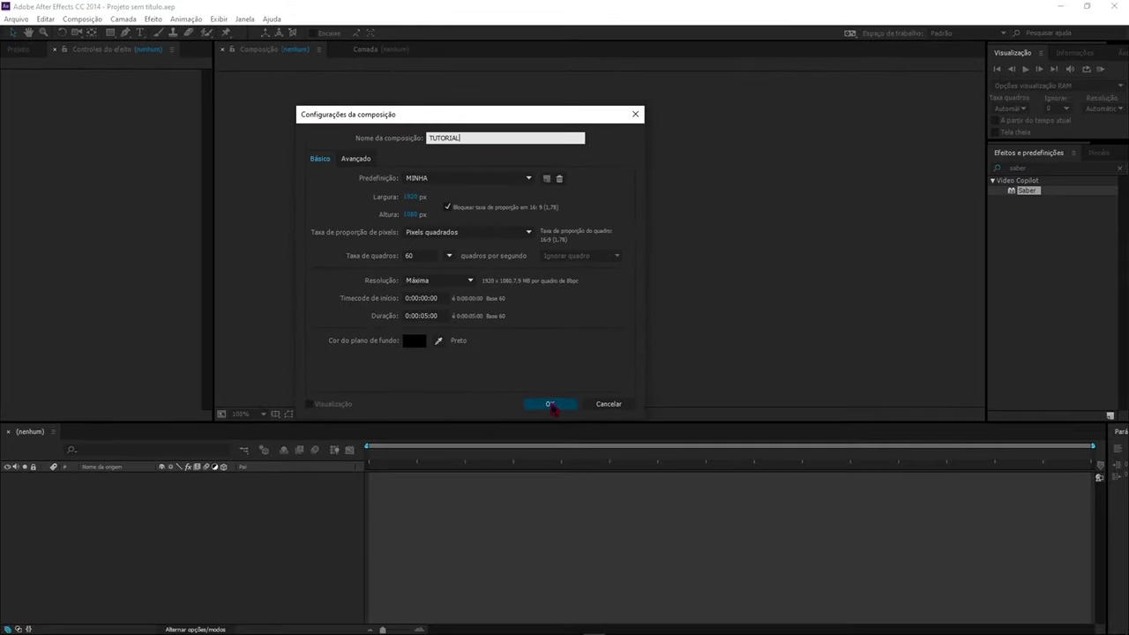
click(551, 405)
- Add a composition-sized 1920x1080 solid named SABER via Camada > Novo > Sólido
key(space)
key(space)
key(space)
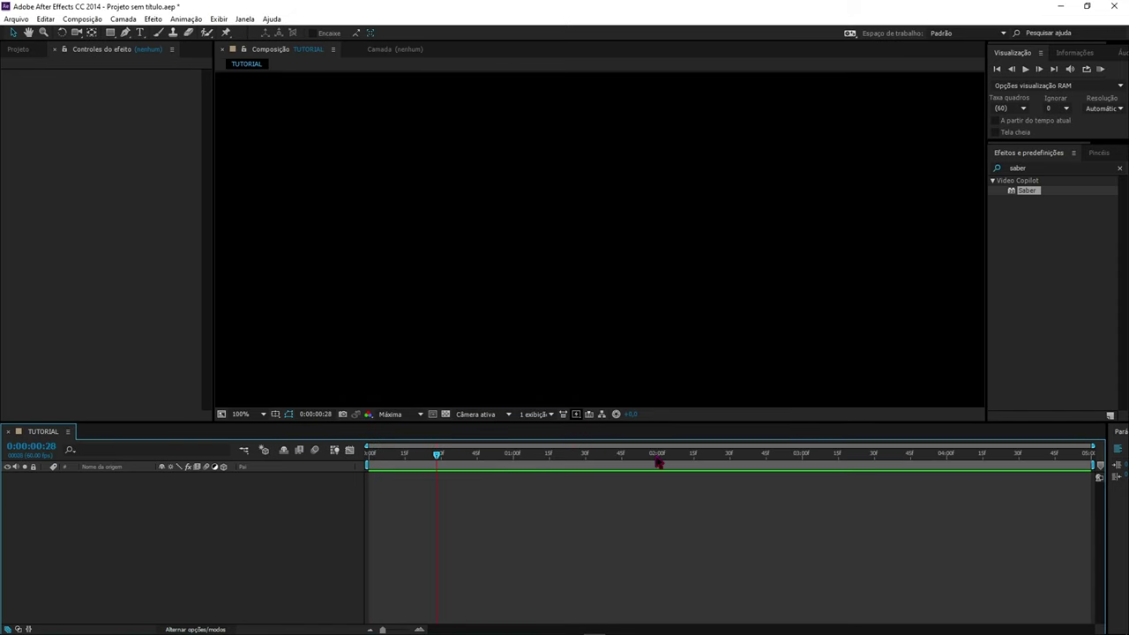
key(space)
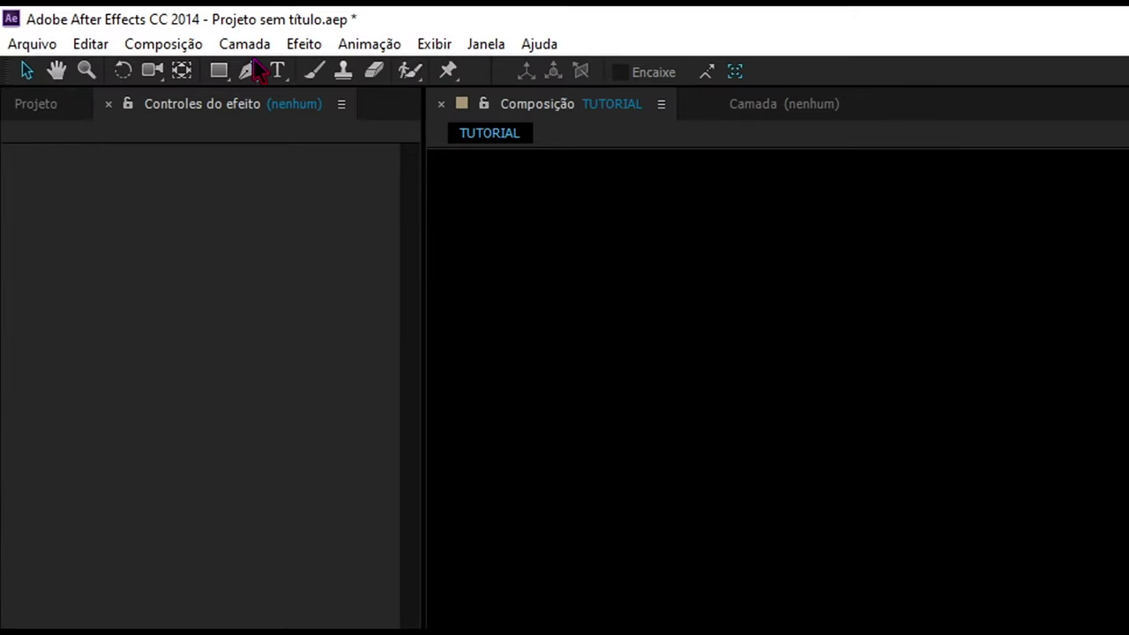
click(244, 44)
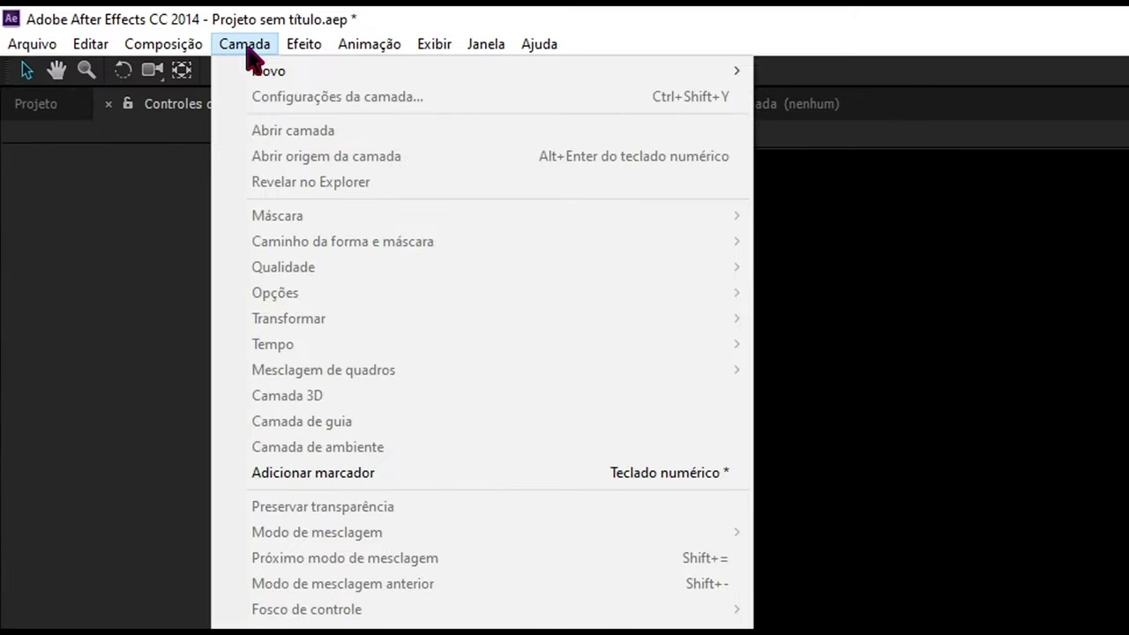
mouse_move(256, 70)
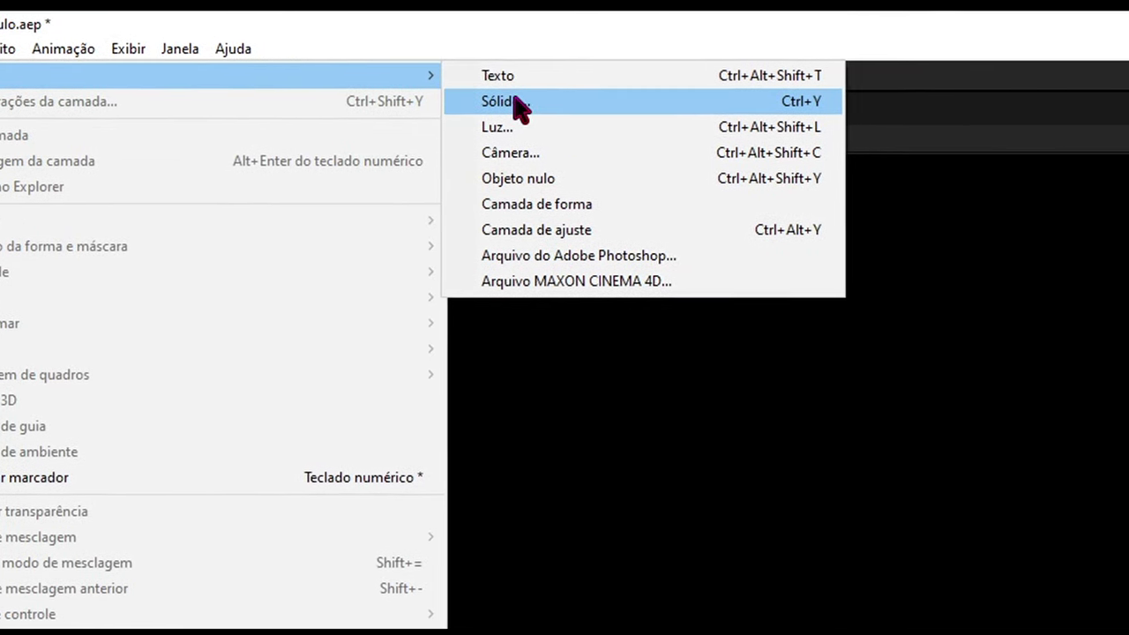
click(521, 107)
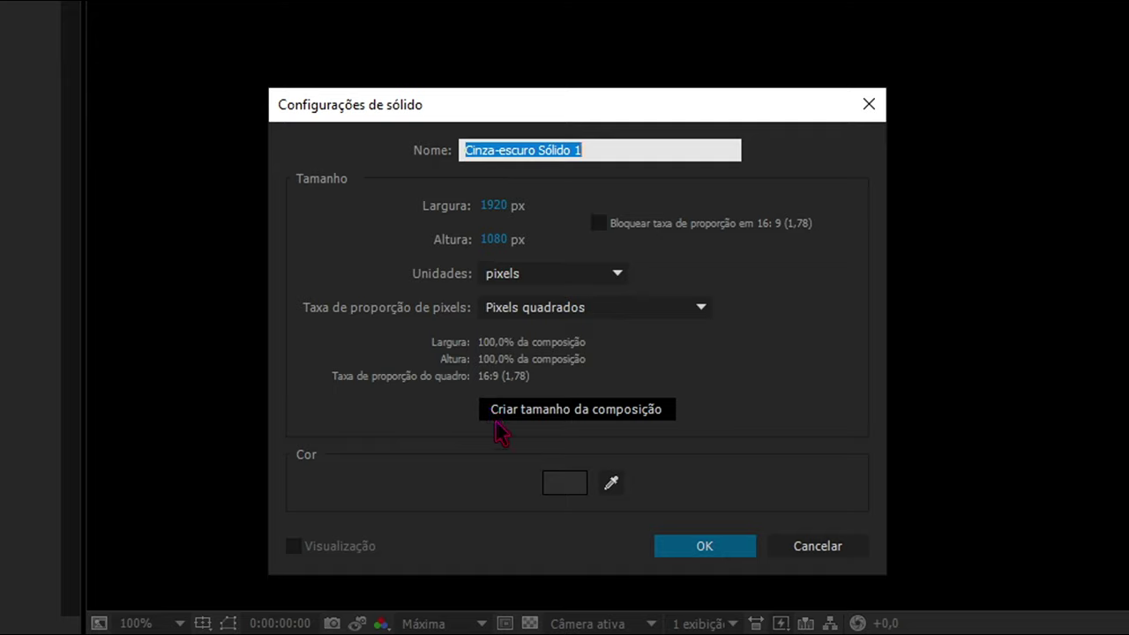
click(542, 410)
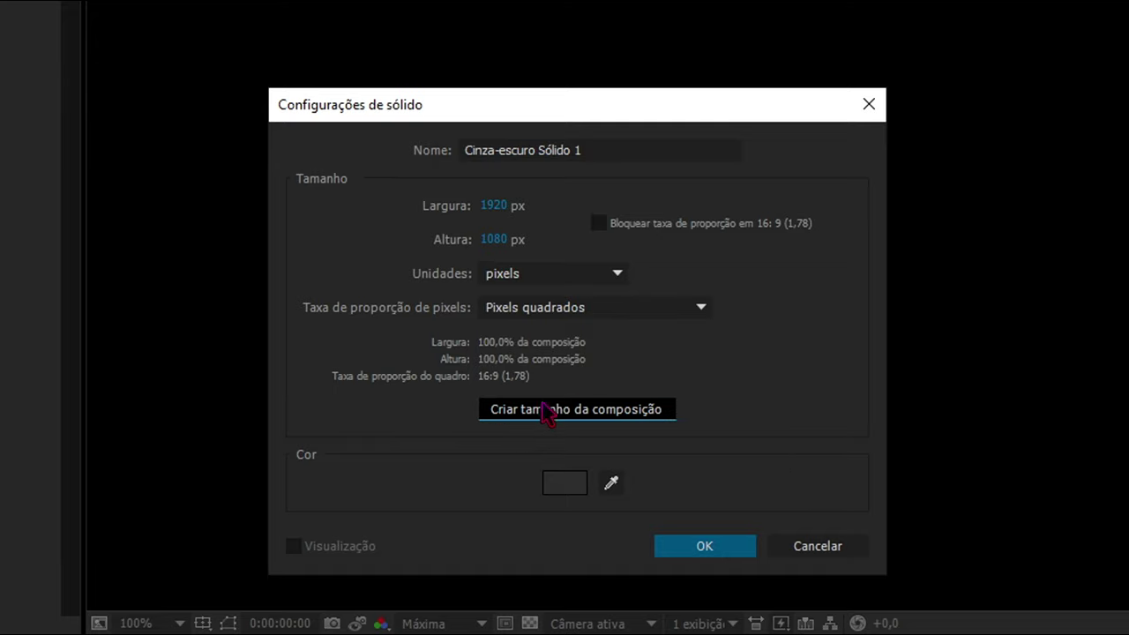
click(600, 148)
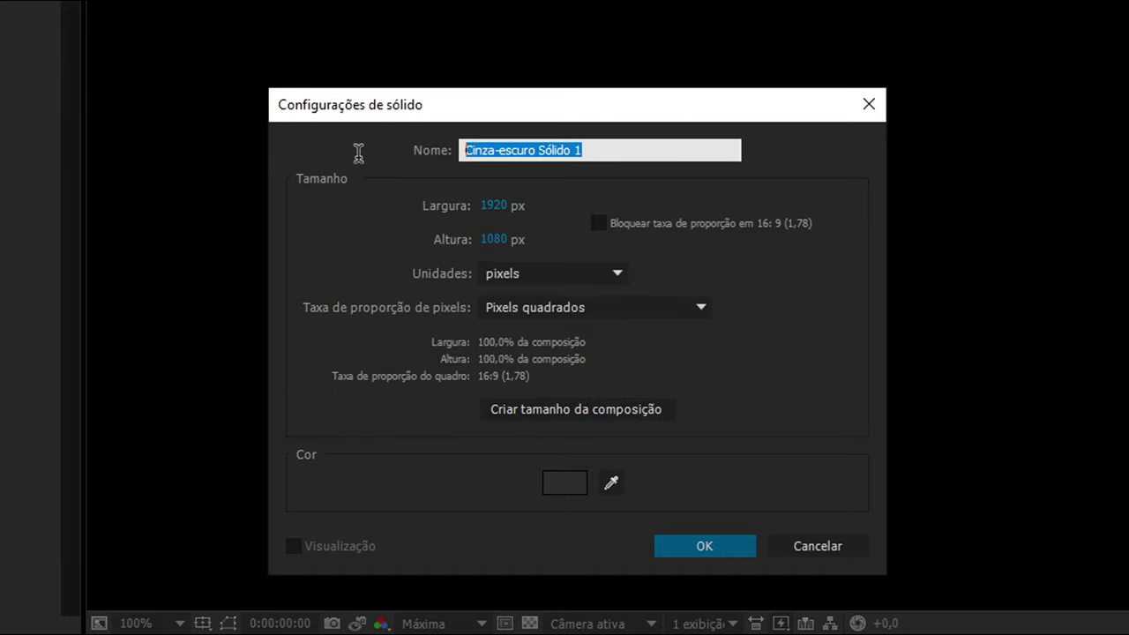
text(SABER)
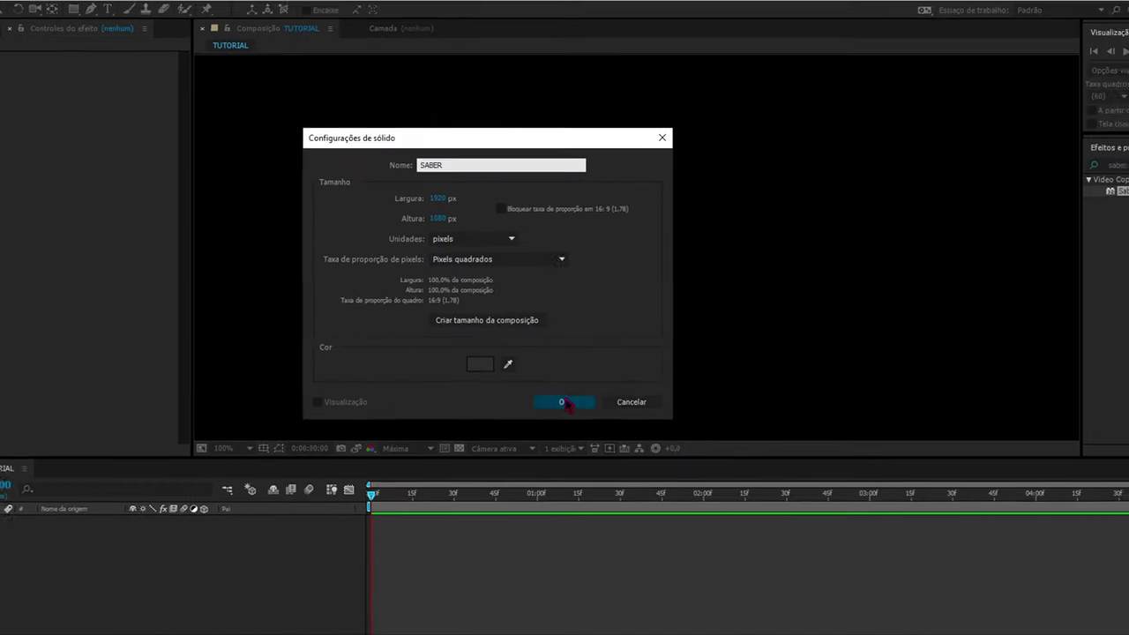
click(621, 460)
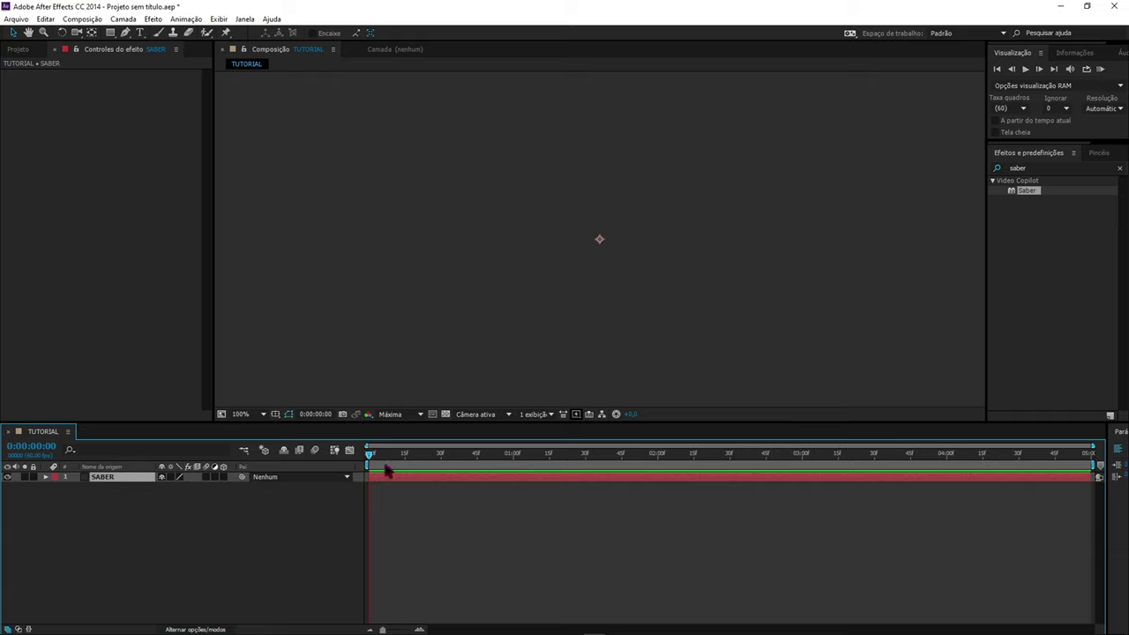
- Create a new text layer reading JHUNTER from the timeline's Novo > Texto menu
click(206, 526)
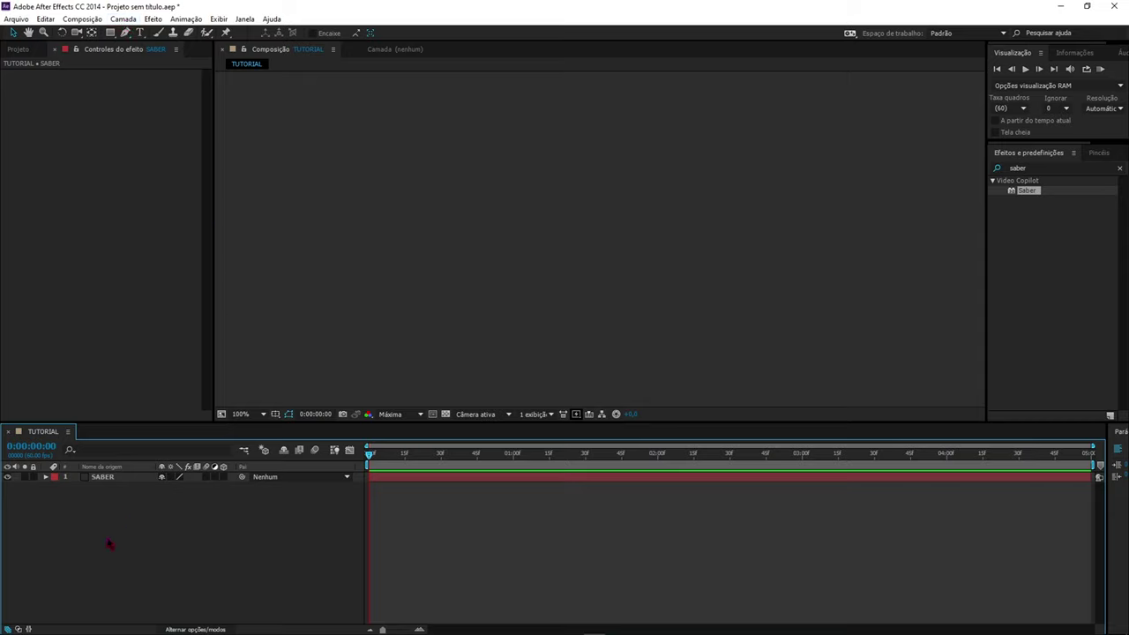
right_click(177, 525)
click(154, 536)
right_click(174, 521)
mouse_move(207, 397)
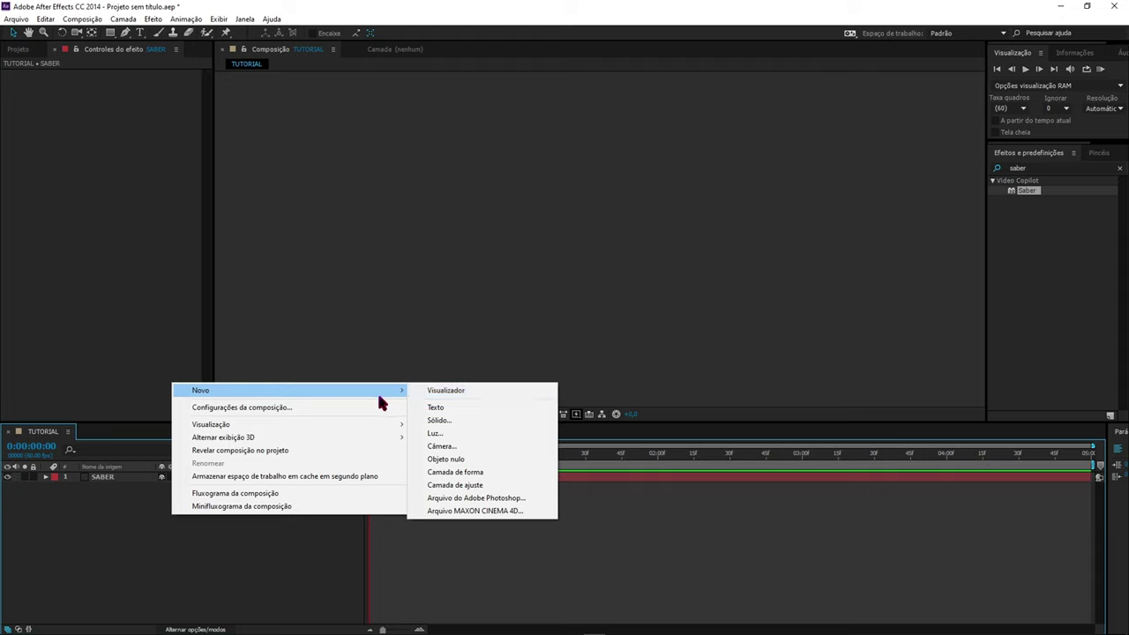
click(163, 530)
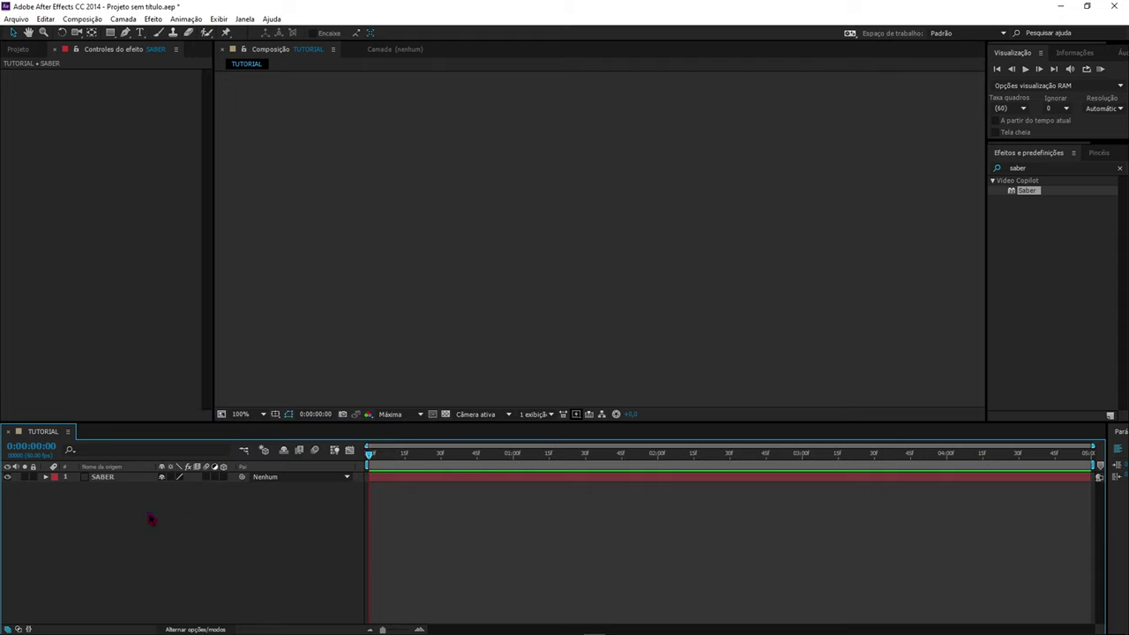
right_click(152, 521)
mouse_move(290, 385)
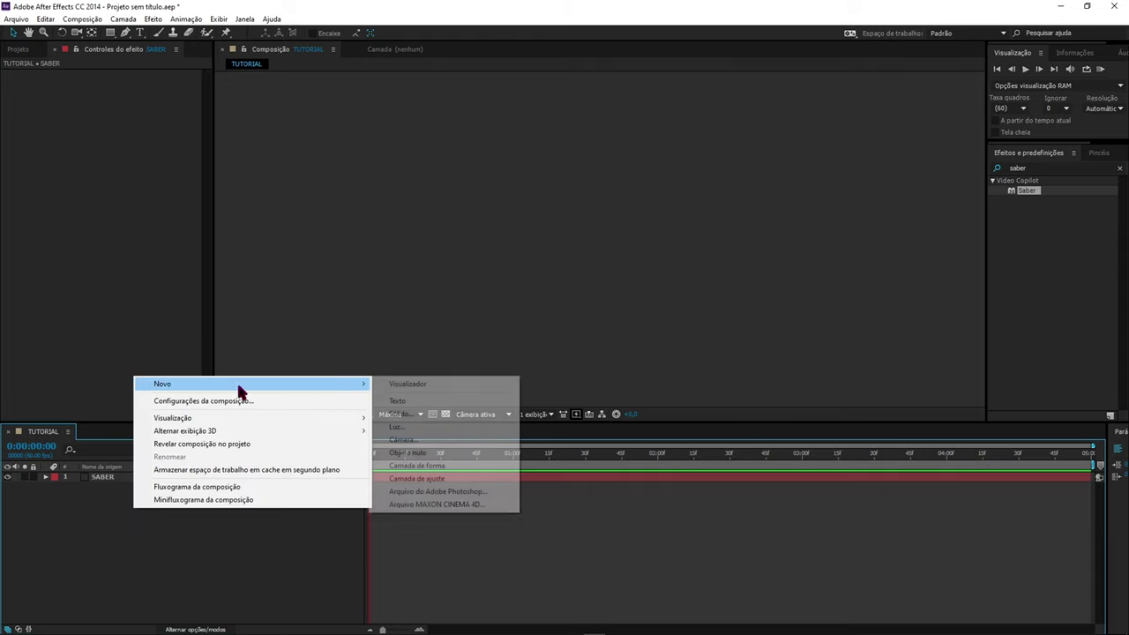
click(397, 402)
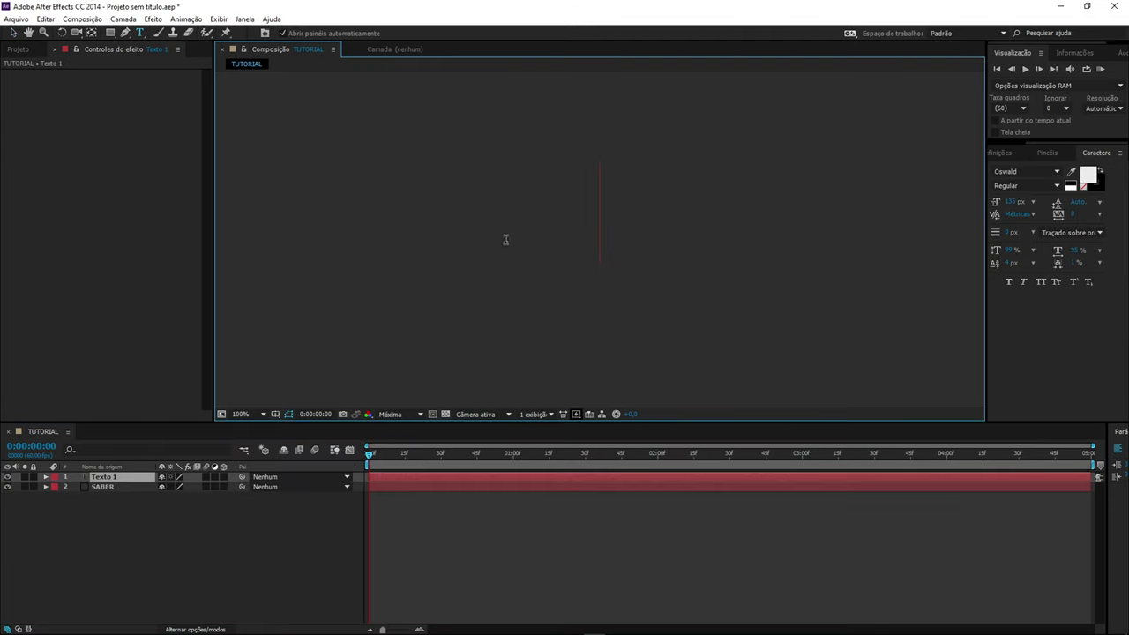
text(JHUNTER)
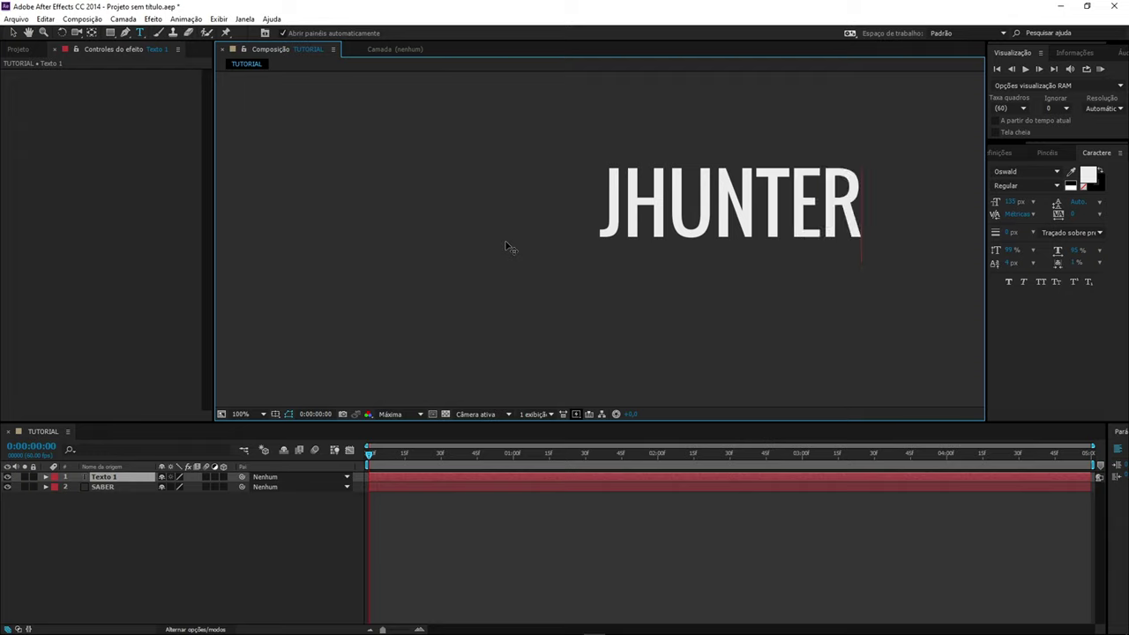
click(220, 514)
- Resize the JHUNTER text to 155 px and centre it in the frame
click(120, 478)
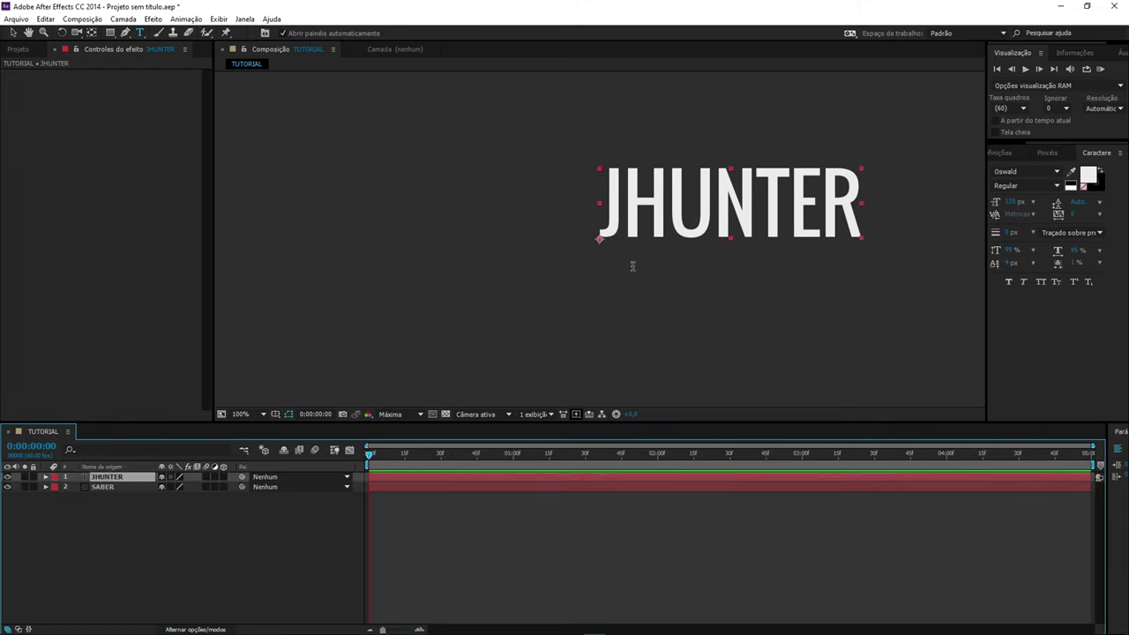
click(13, 33)
drag(728, 202, 553, 224)
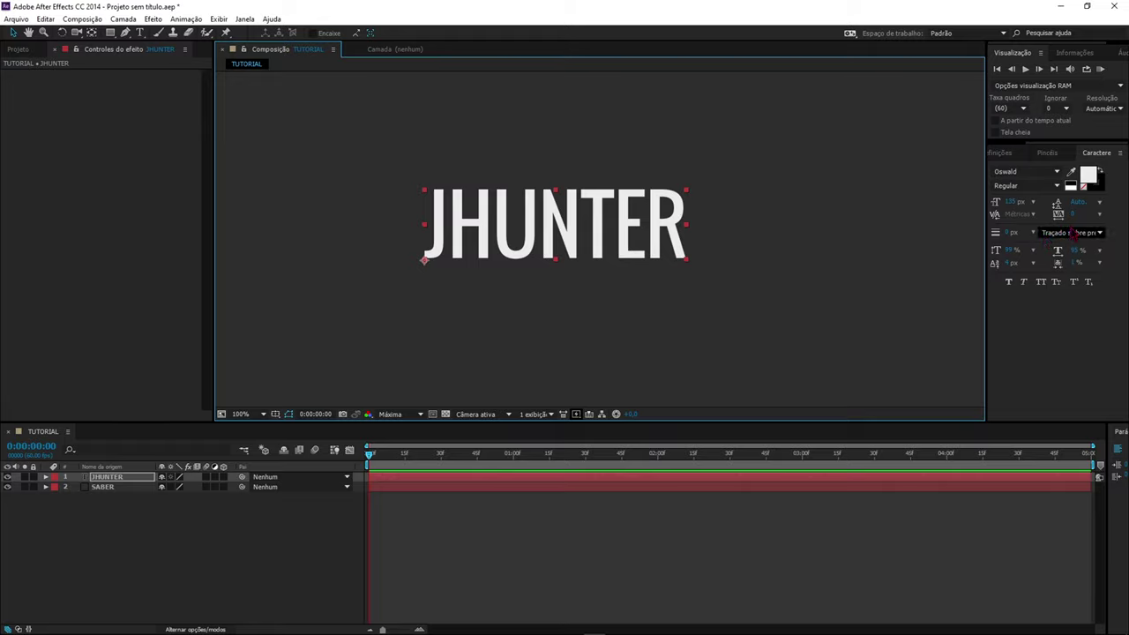
drag(1010, 202, 897, 224)
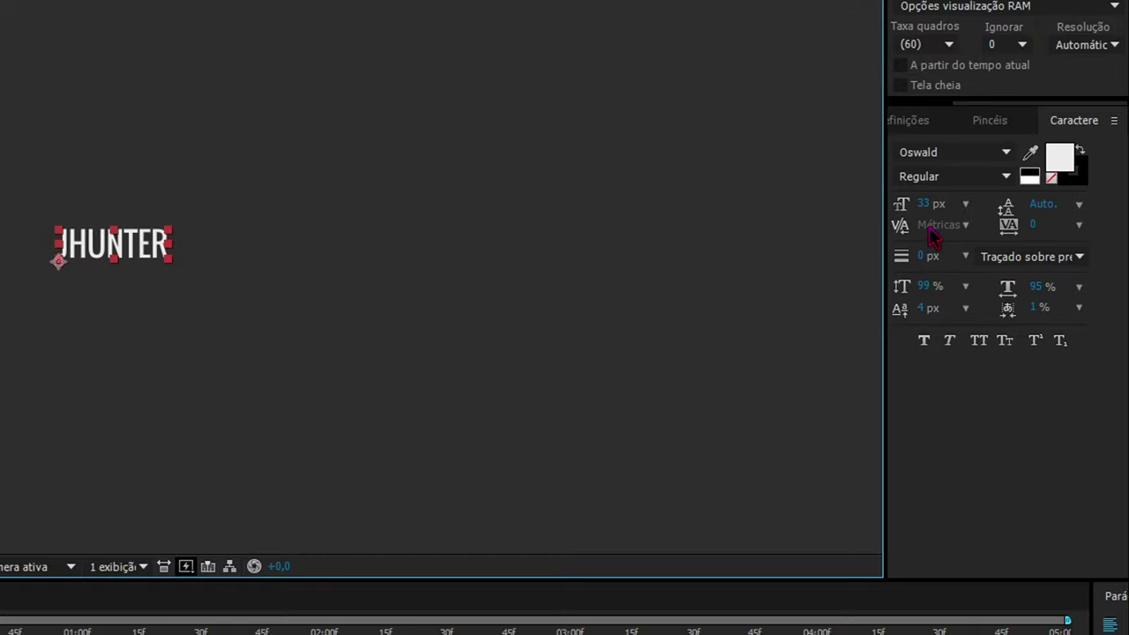
drag(924, 212, 1051, 208)
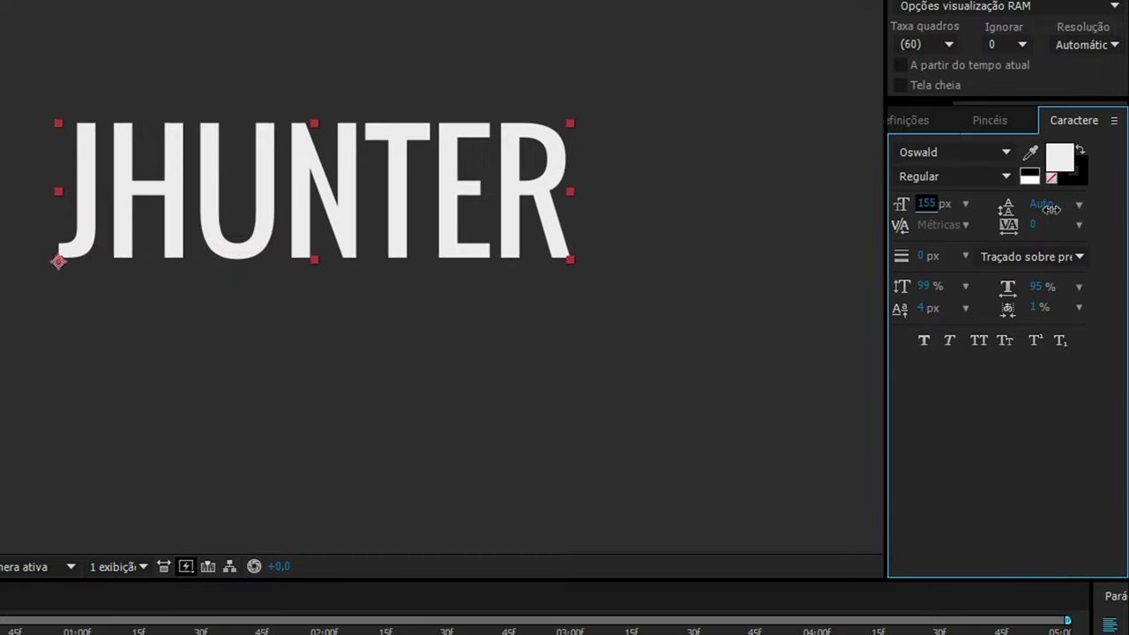
drag(416, 213, 315, 299)
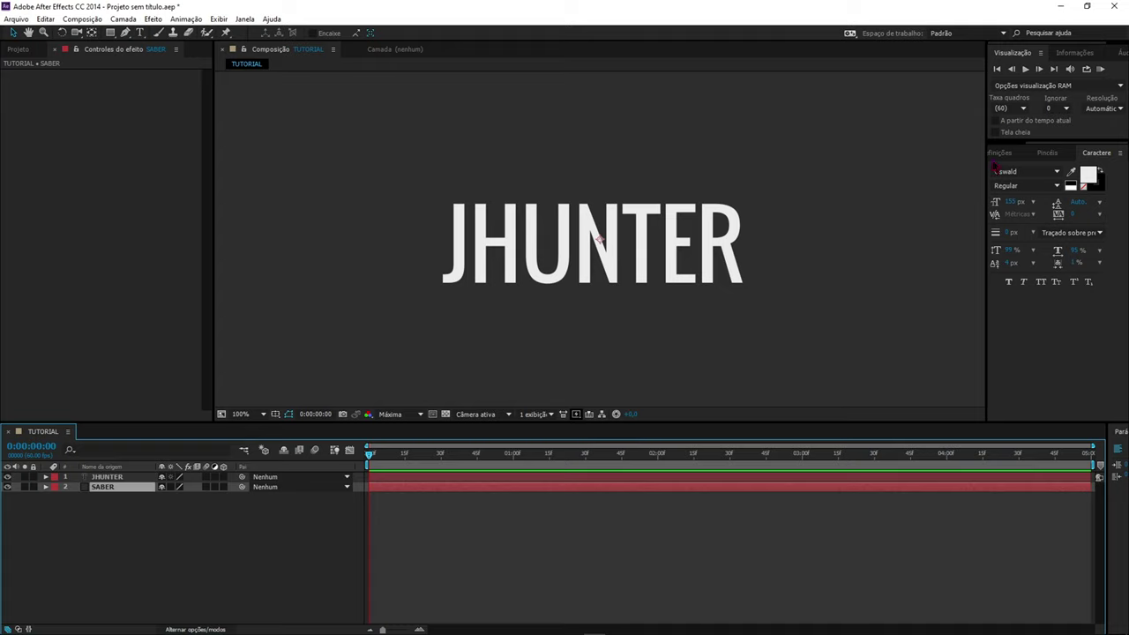
- Search 'saber' in Efeitos e predefinições and drag Video Copilot Saber onto the SABER layer
click(1001, 155)
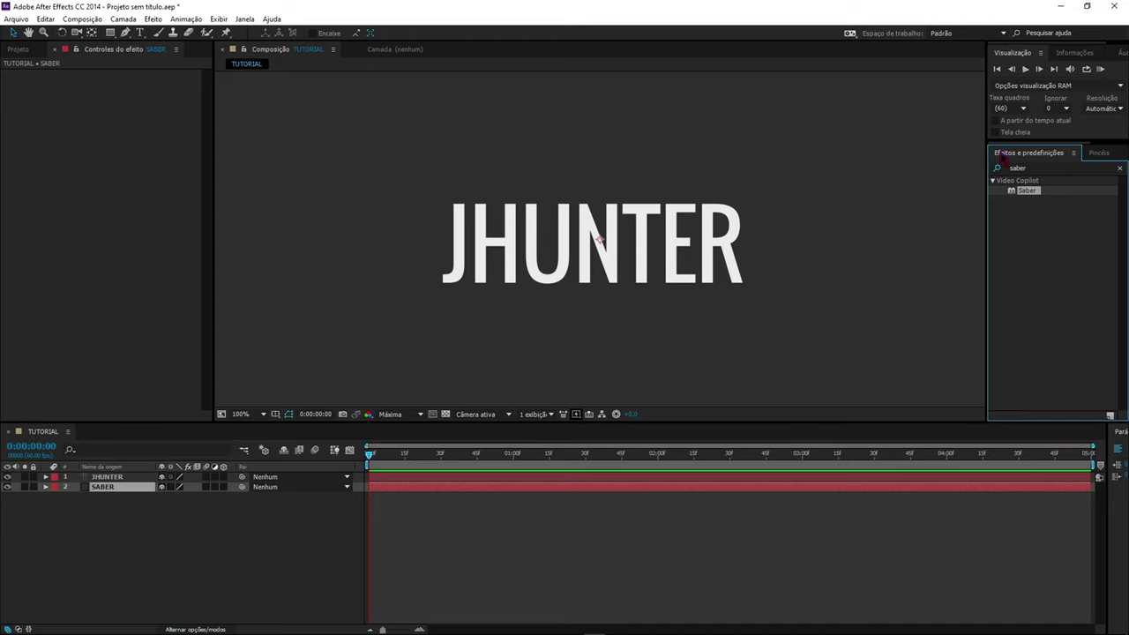
click(1119, 169)
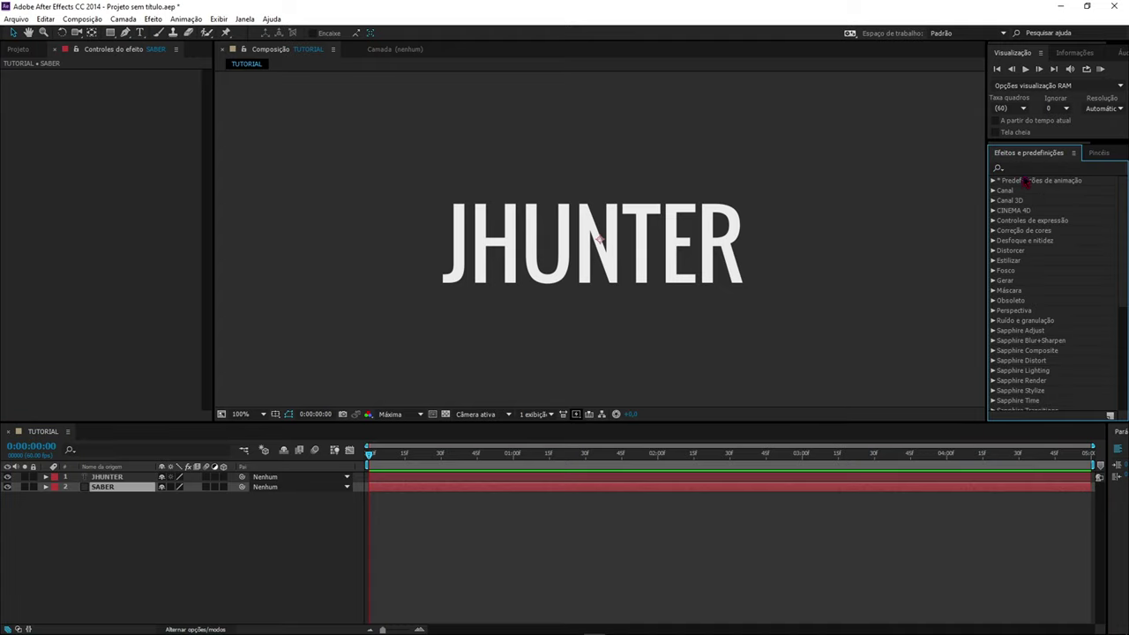
click(1020, 167)
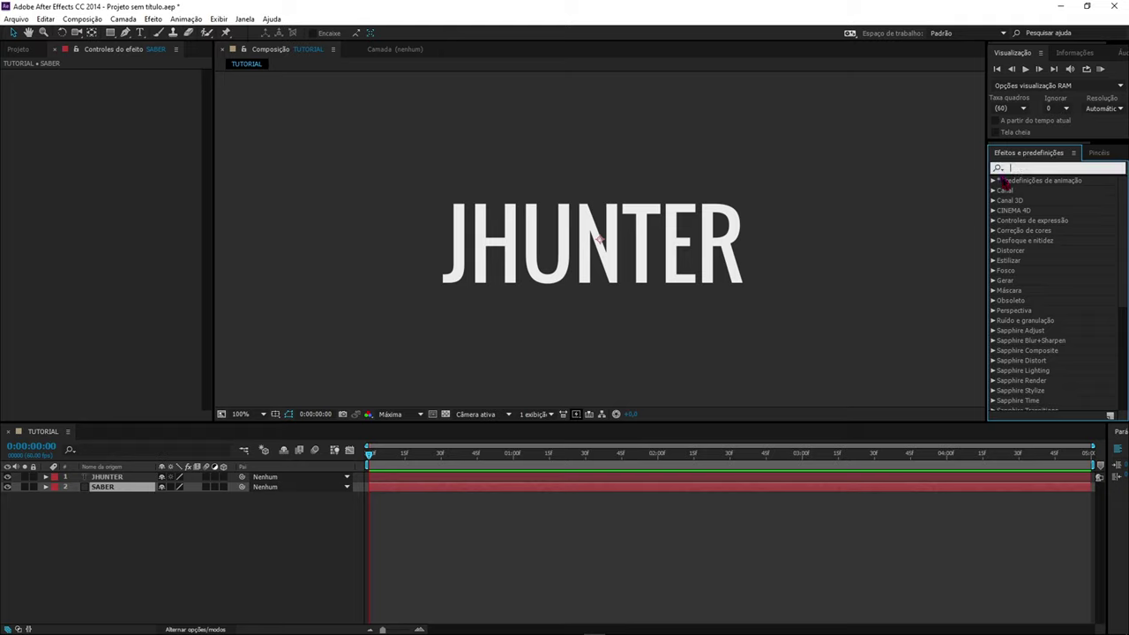
text(saber)
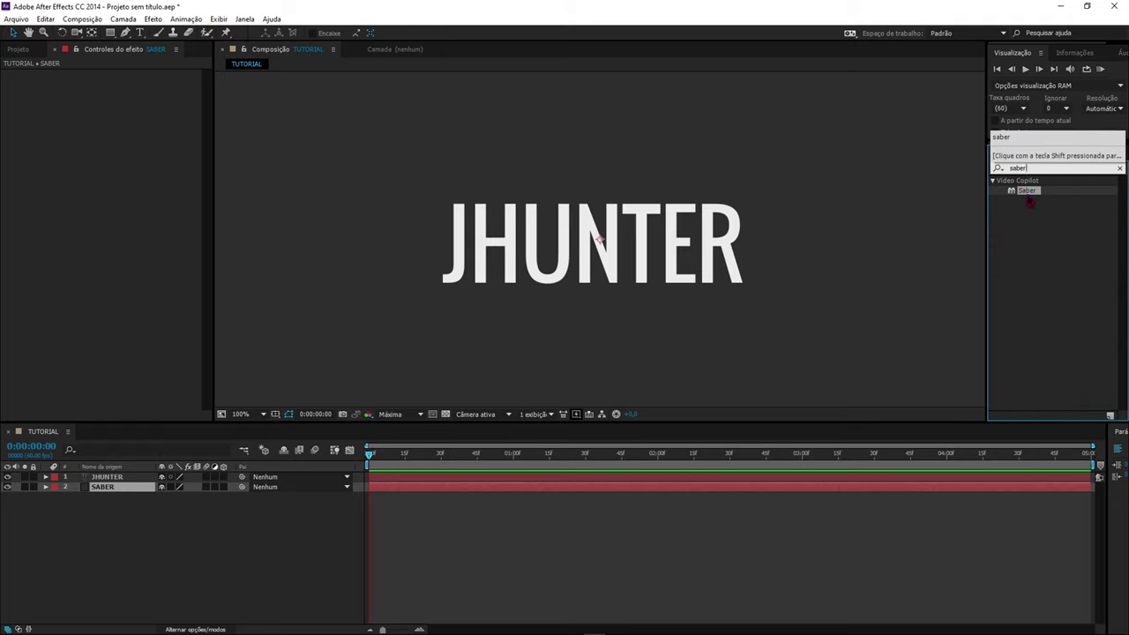
mouse_move(1033, 199)
mouse_down()
mouse_move(150, 464)
mouse_move(99, 494)
mouse_up()
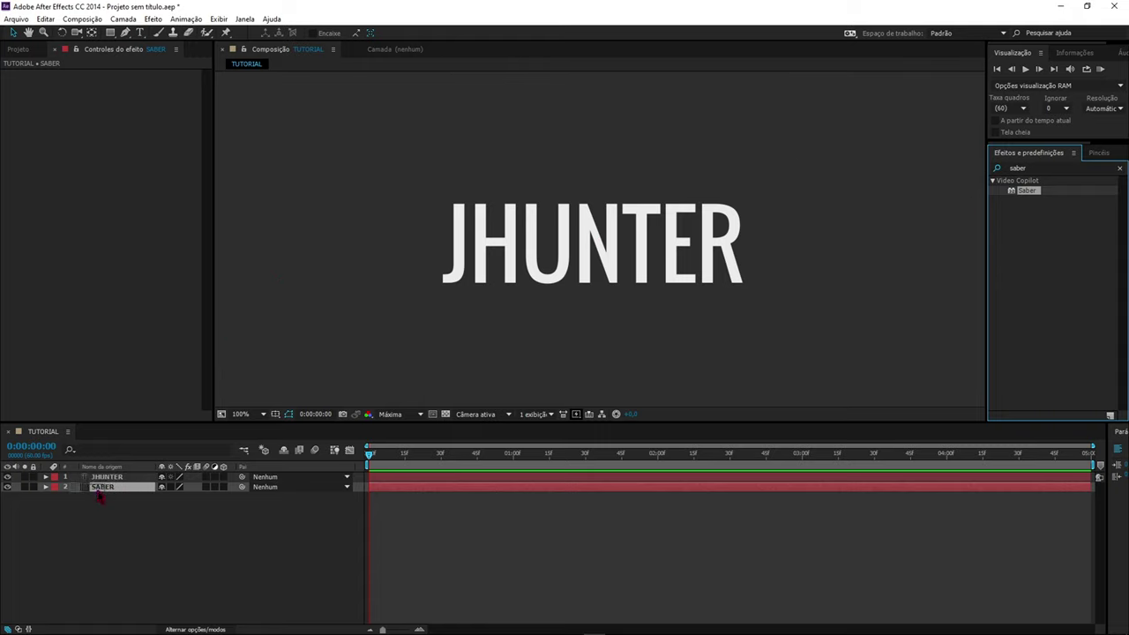
click(394, 490)
click(108, 489)
drag(107, 494, 105, 490)
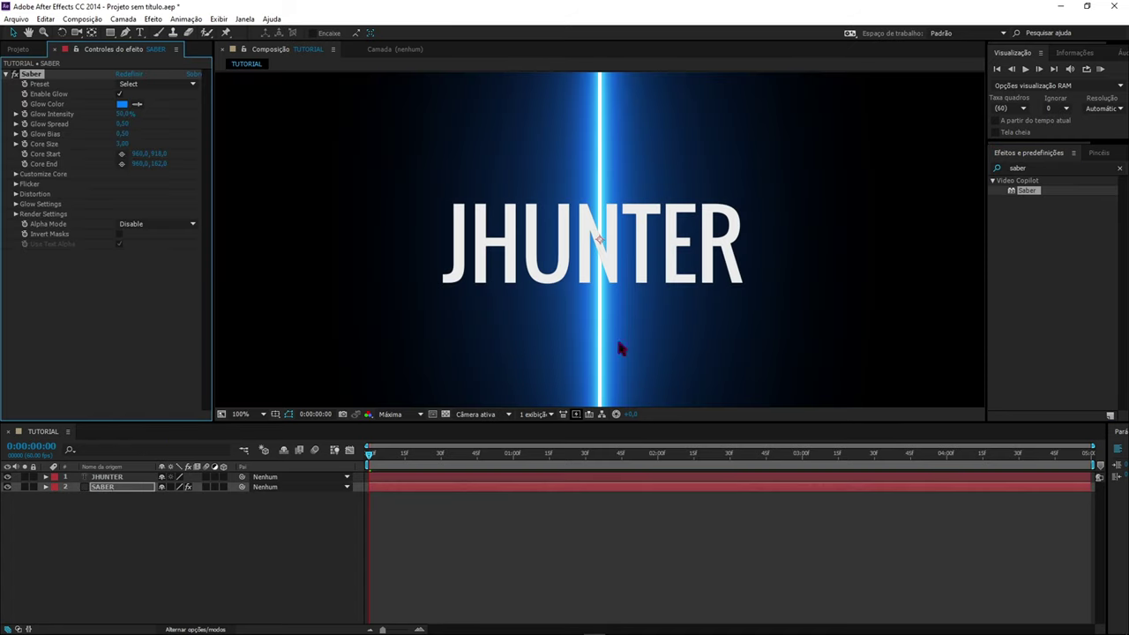
- Set Saber's Core Type to Text Layer tracing 1. JHUNTER, then hide the JHUNTER layer
click(525, 173)
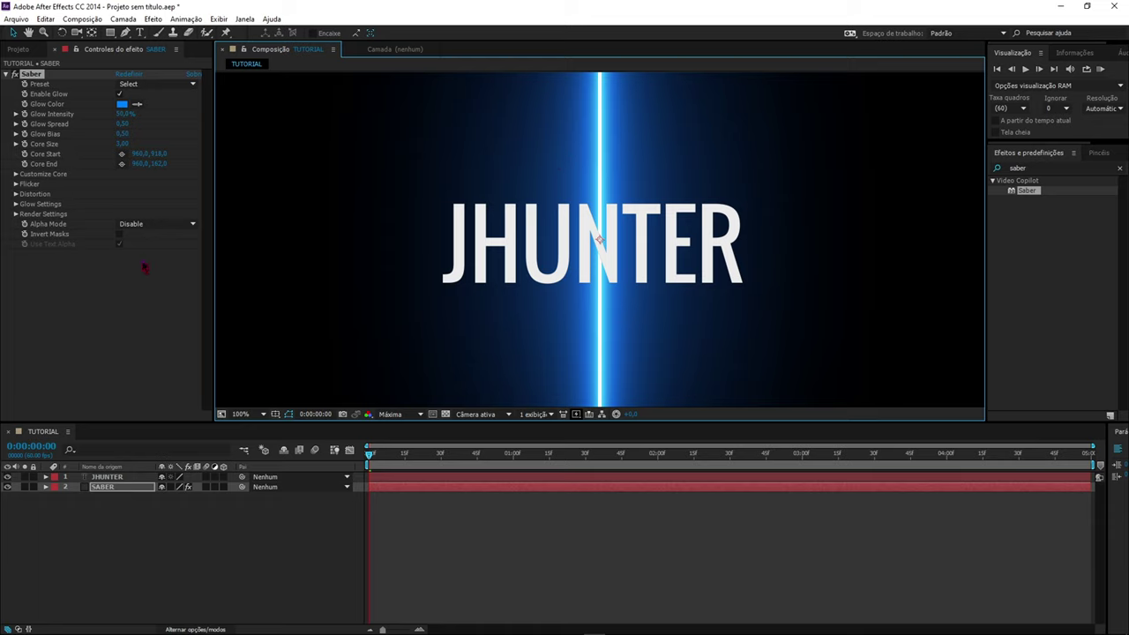
click(206, 513)
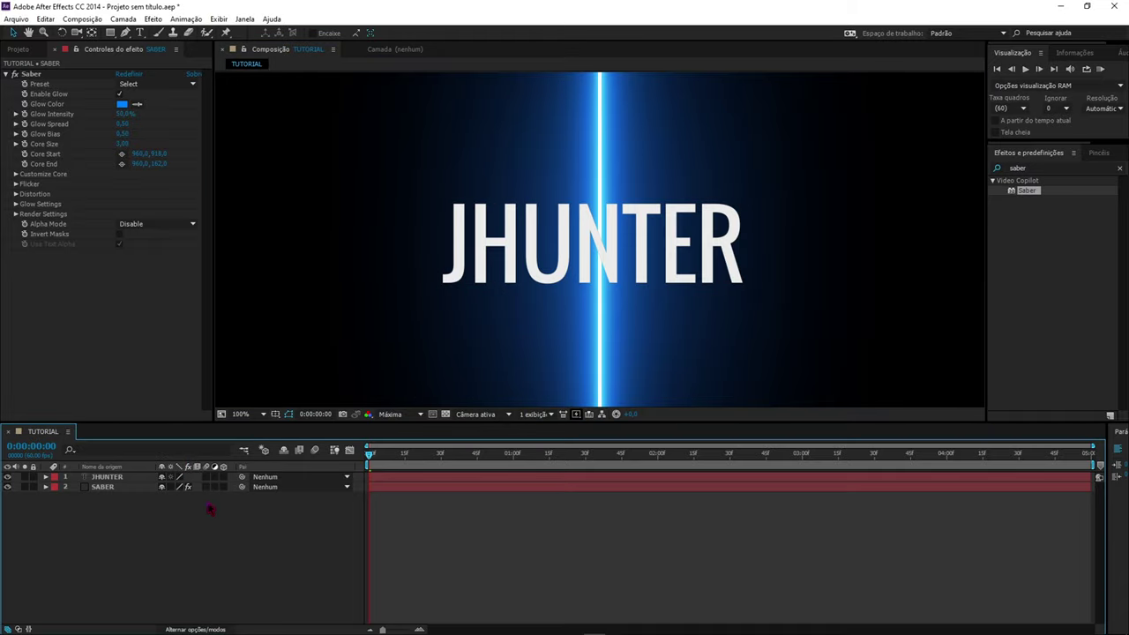
click(104, 490)
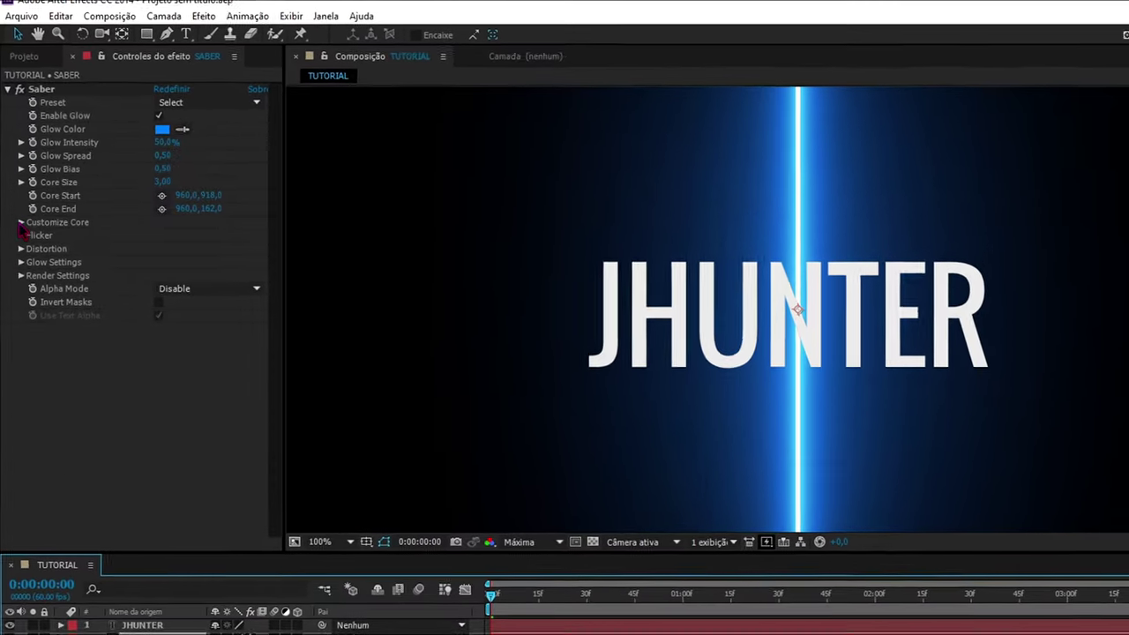
click(16, 174)
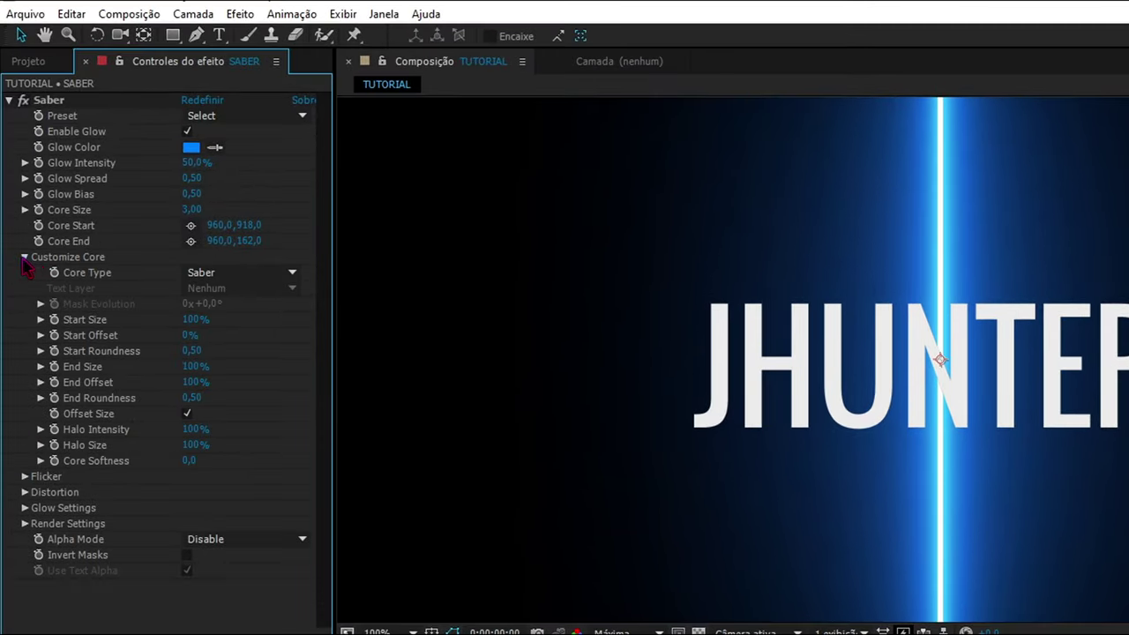
click(219, 275)
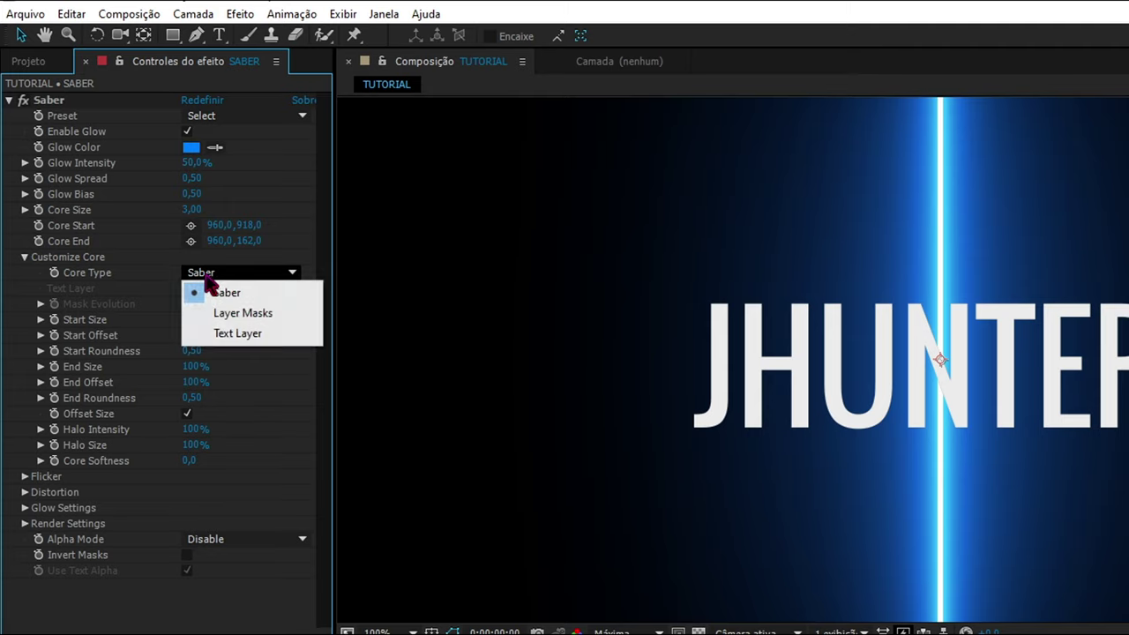
click(244, 334)
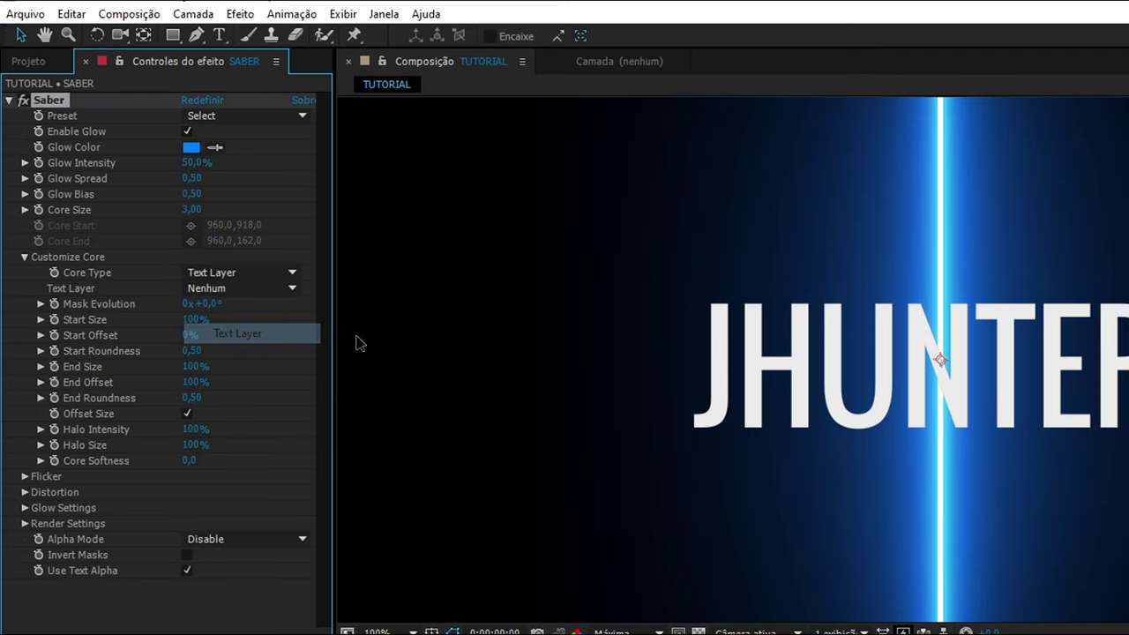
click(210, 291)
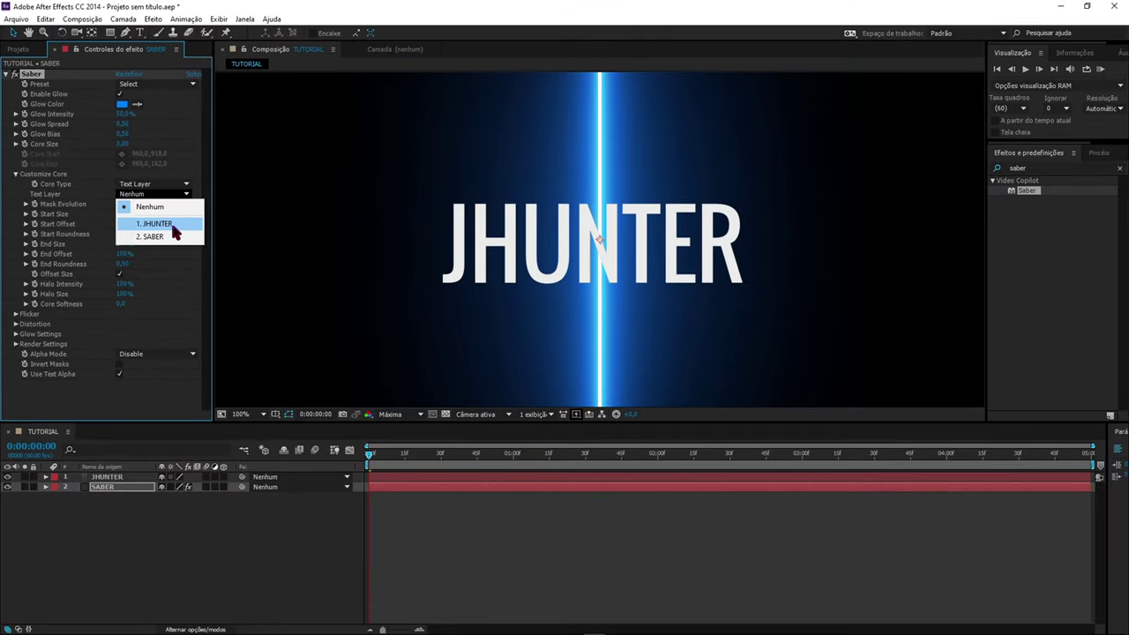
click(206, 256)
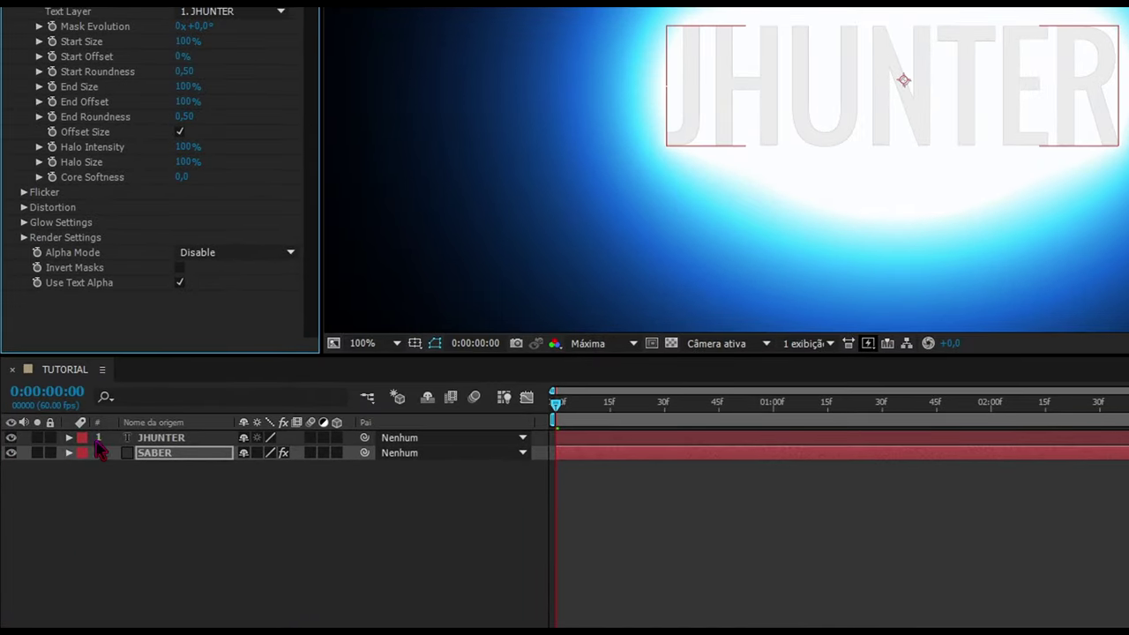
click(146, 438)
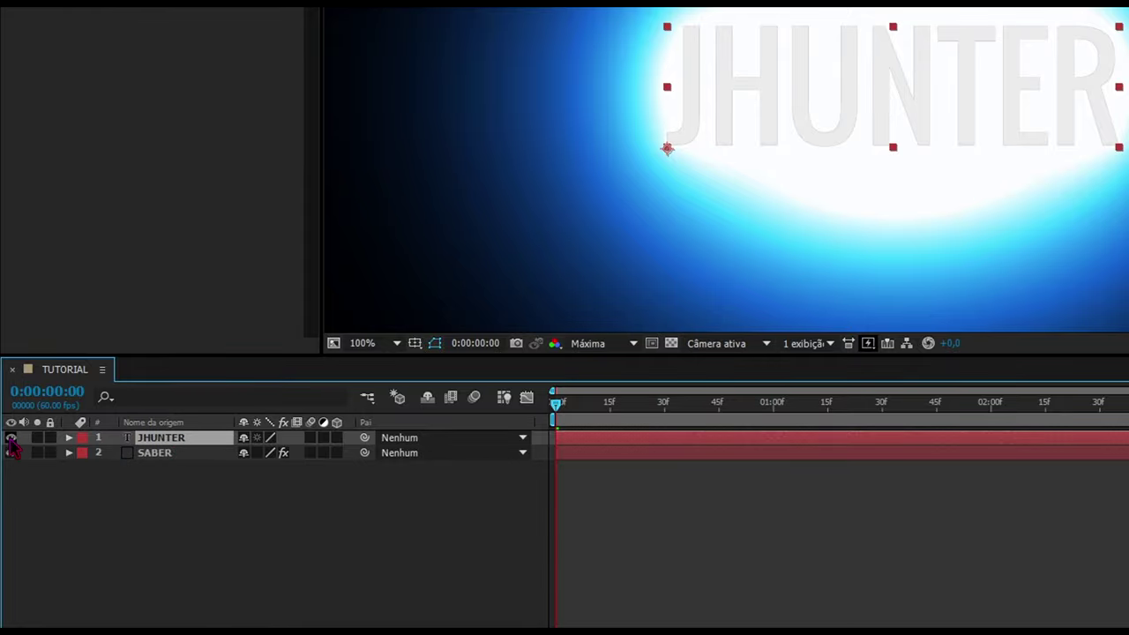
click(10, 437)
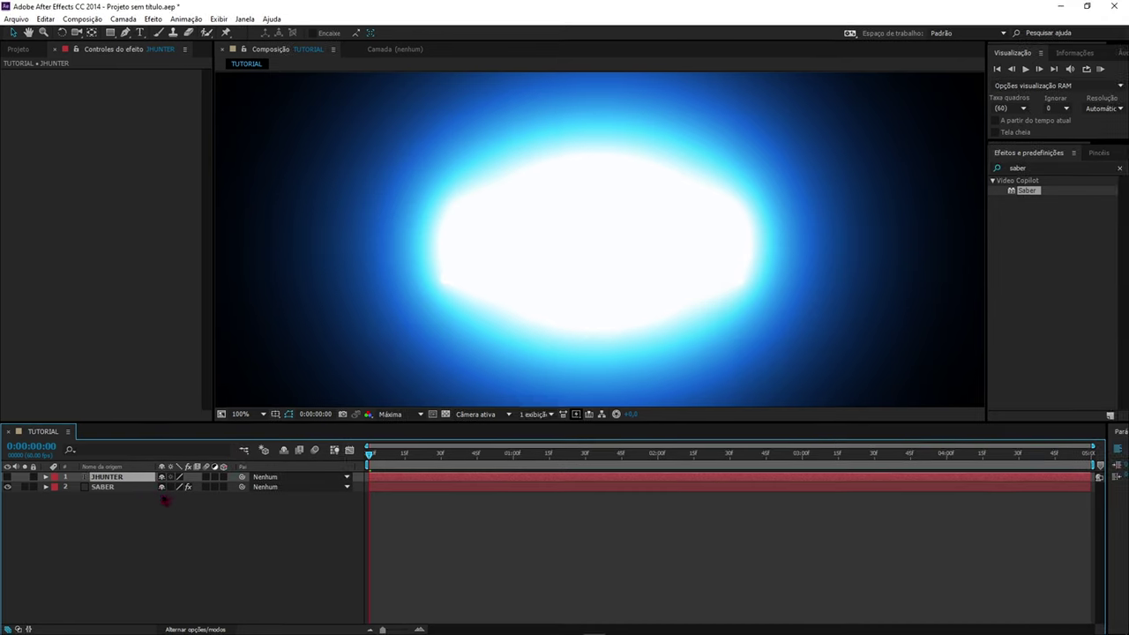
- Try Saber's Burning, Inferno and Nebula presets on the SABER layer
click(124, 472)
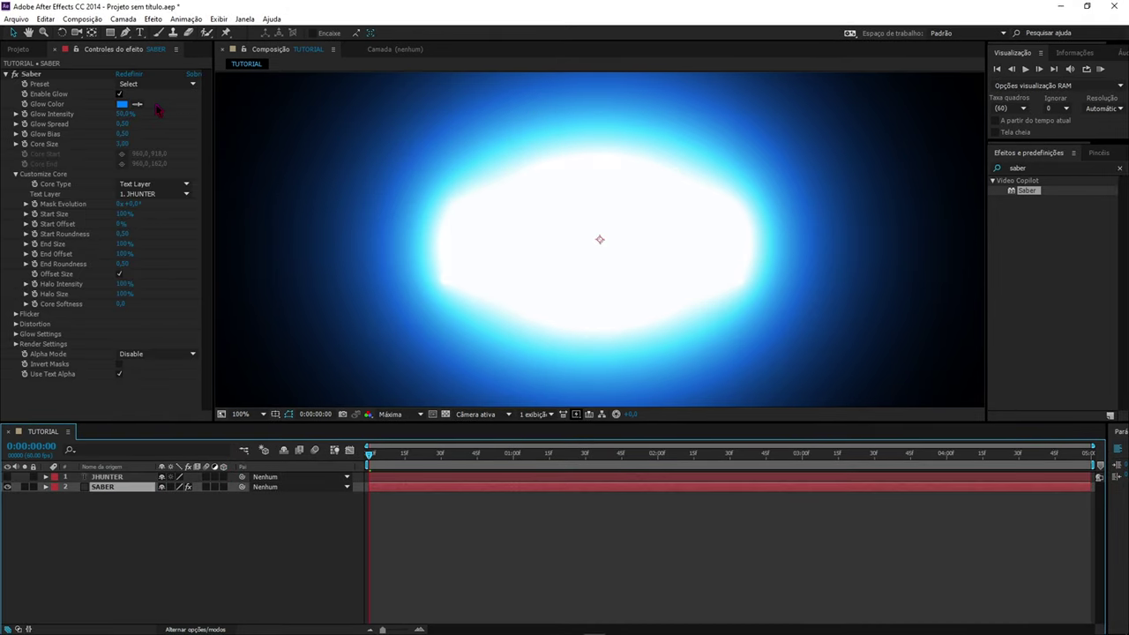
click(134, 85)
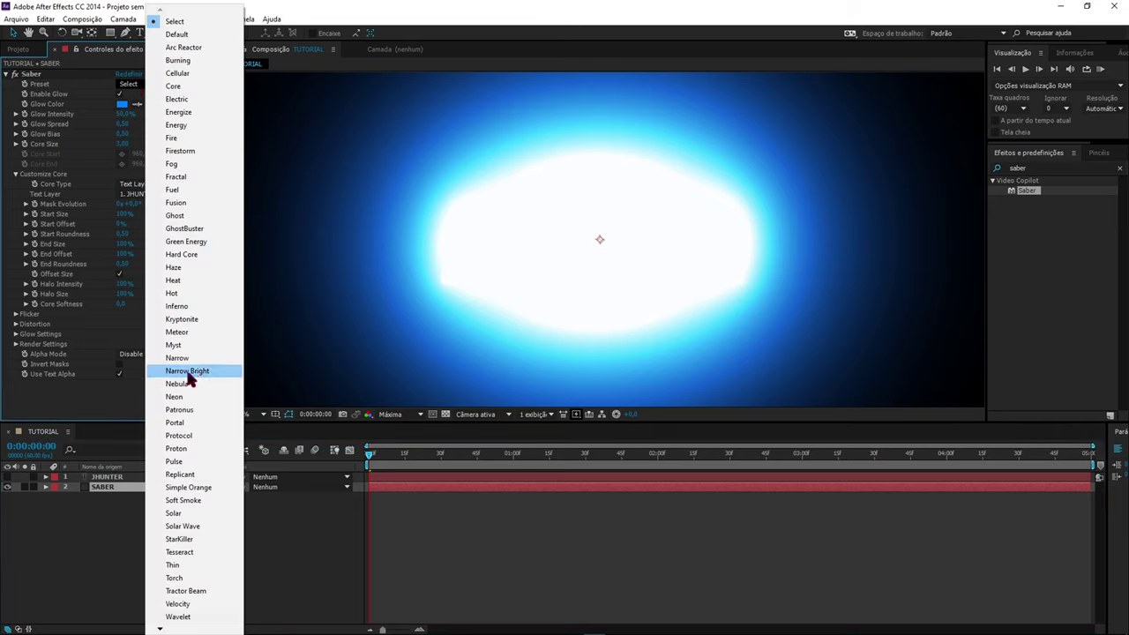
mouse_move(160, 628)
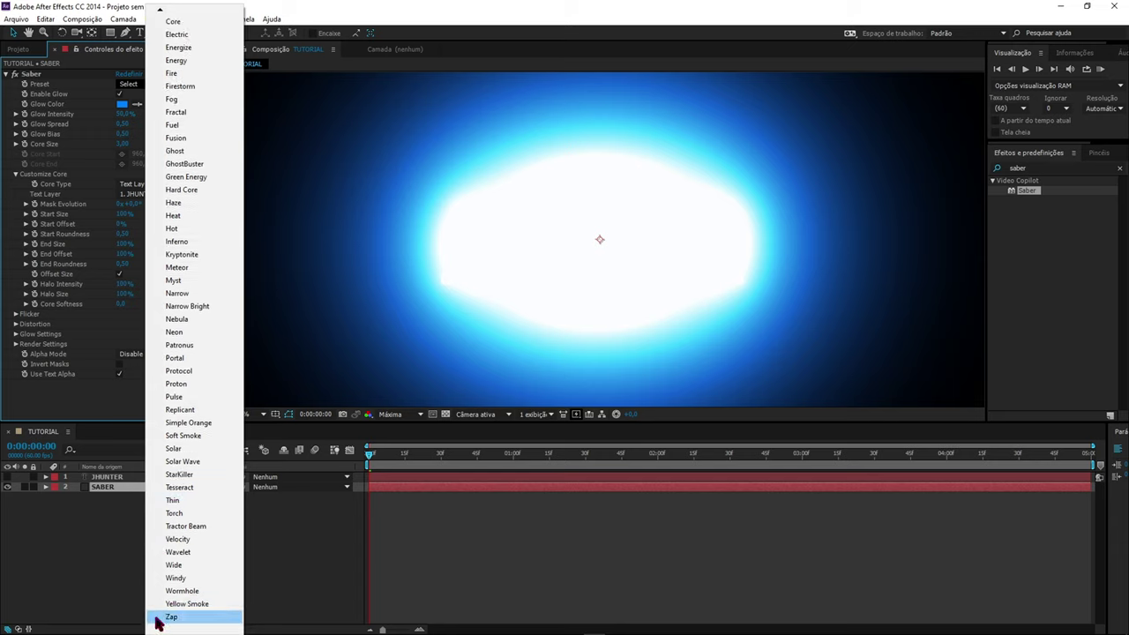
mouse_move(159, 13)
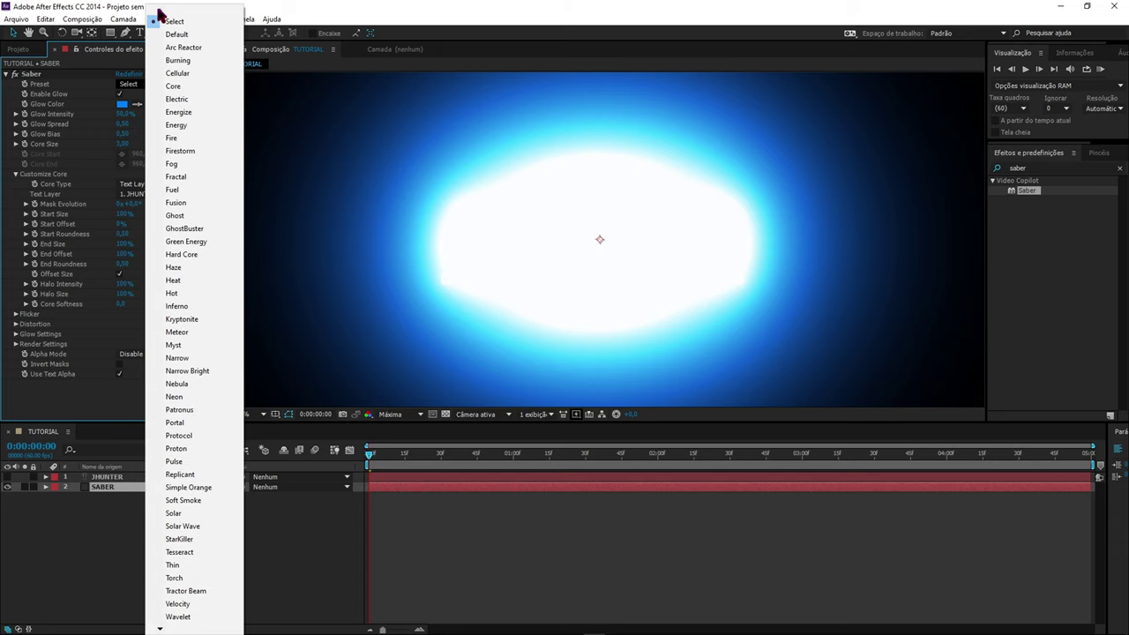
click(179, 60)
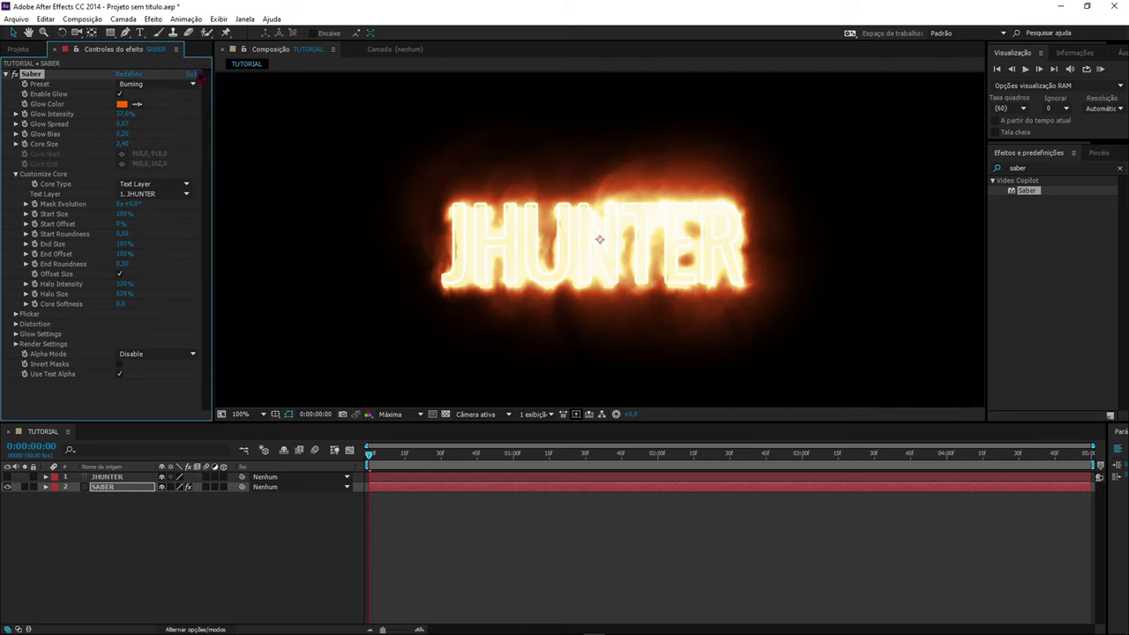
click(192, 83)
click(231, 303)
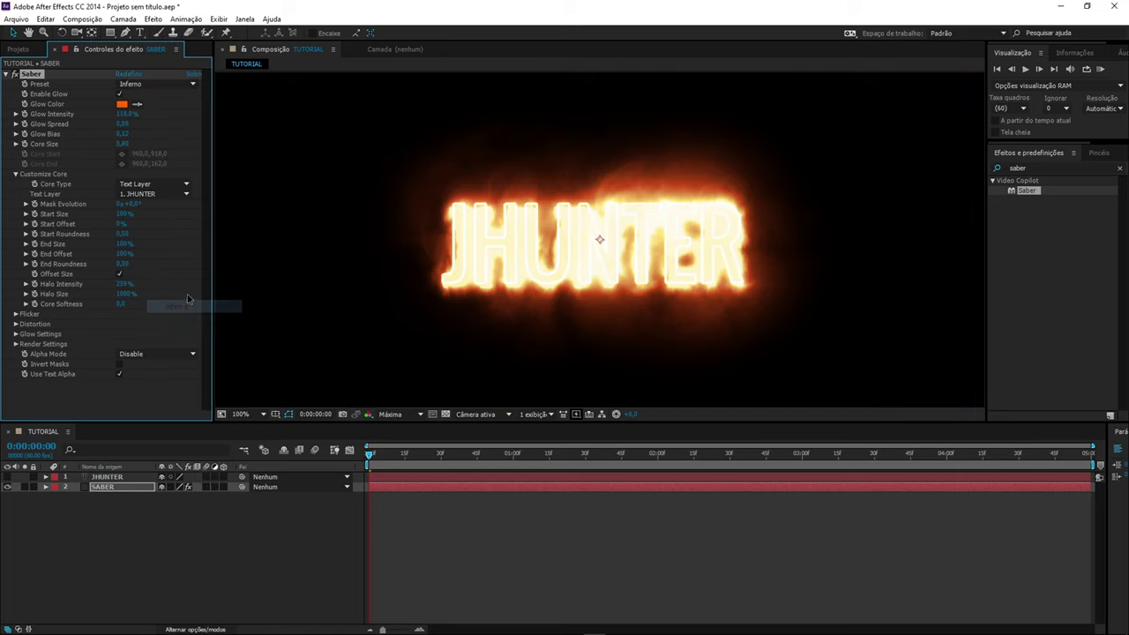
click(190, 82)
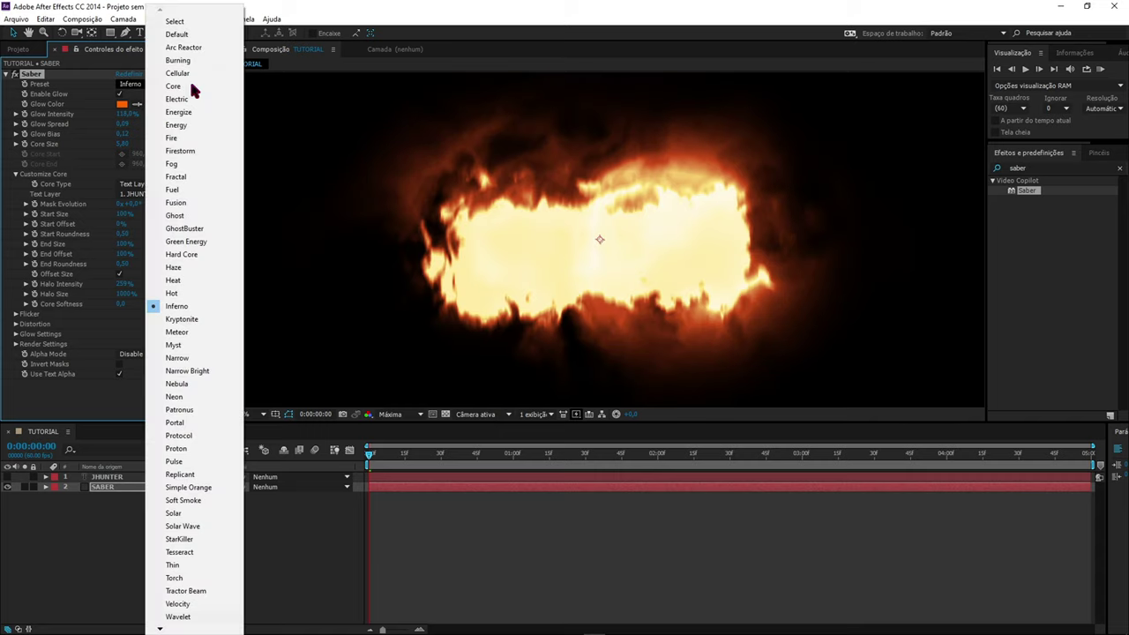
click(186, 383)
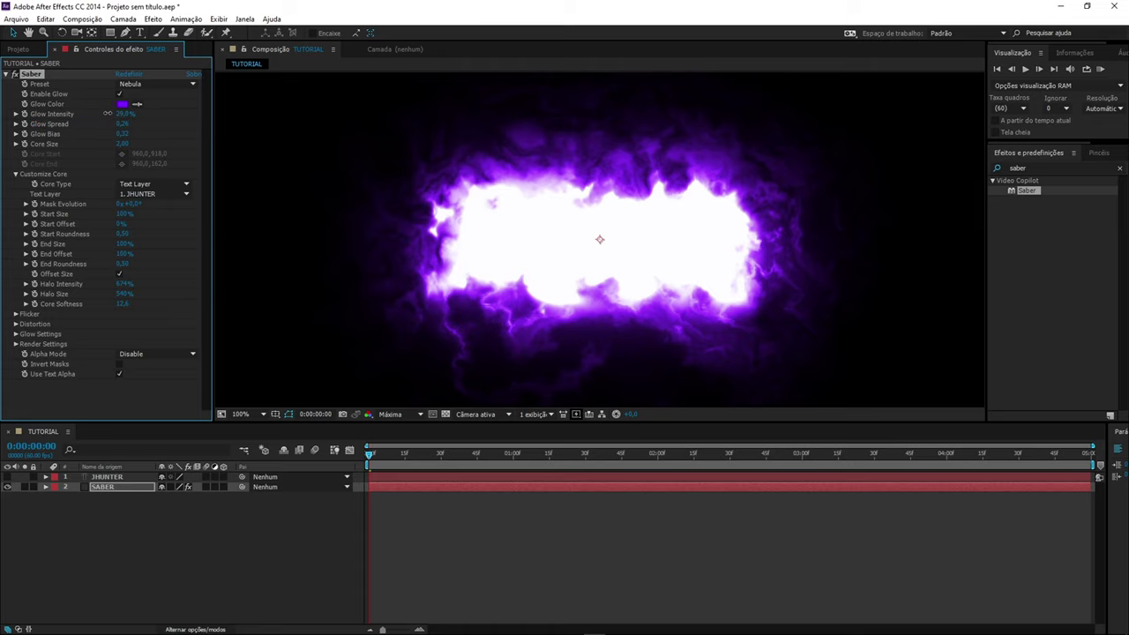
- Switch Saber to the yellow Energize preset and open its Glow Color settings
drag(99, 114, 97, 113)
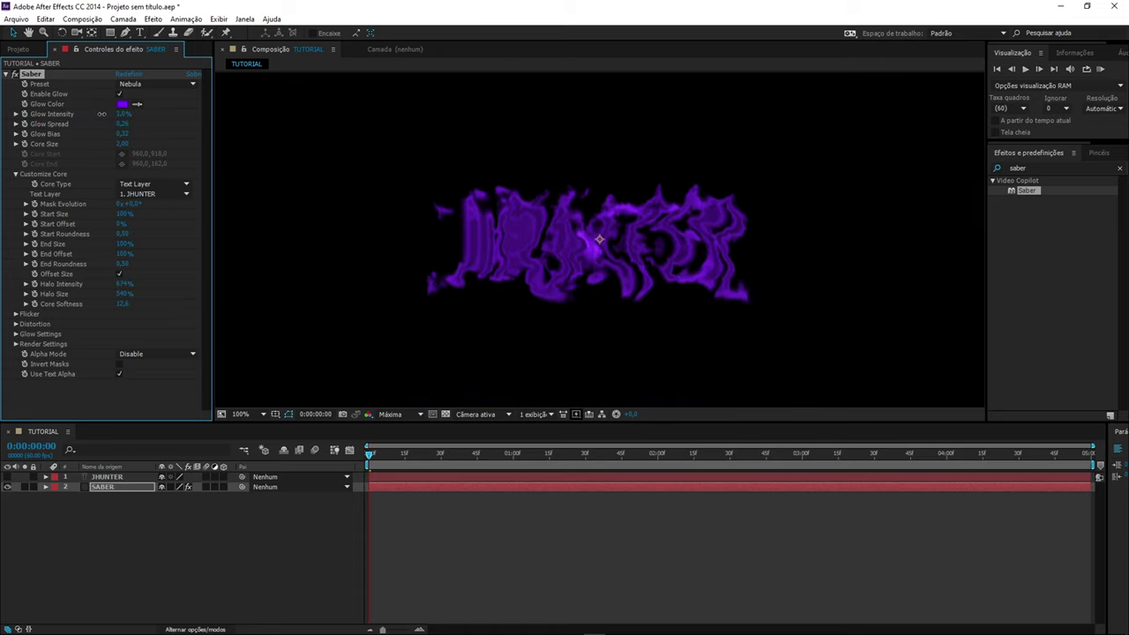
click(189, 84)
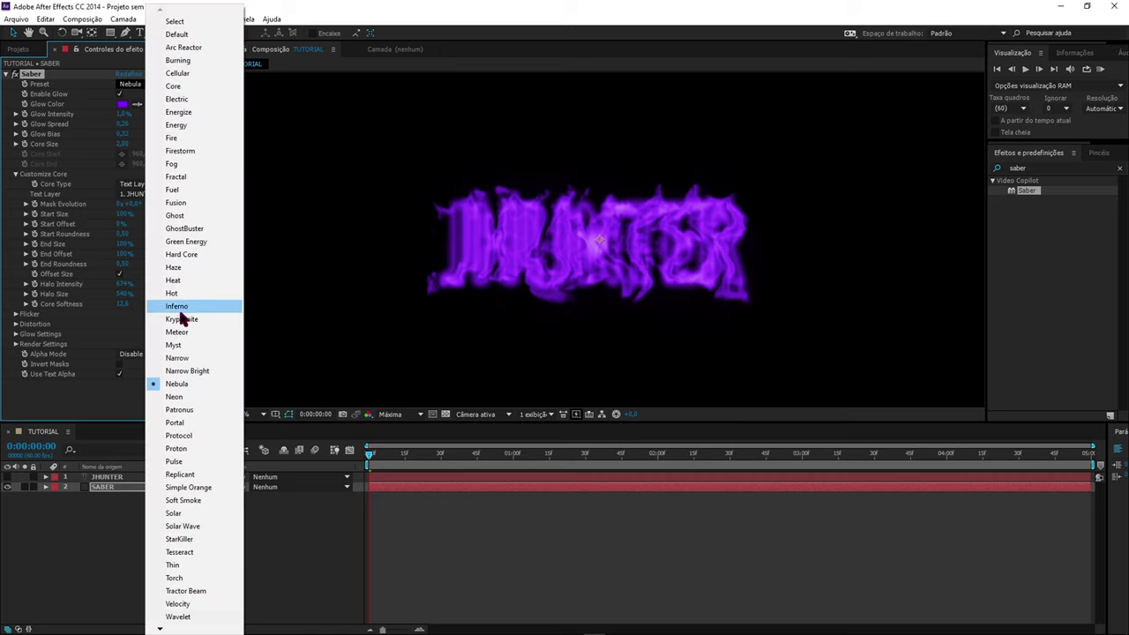
click(178, 112)
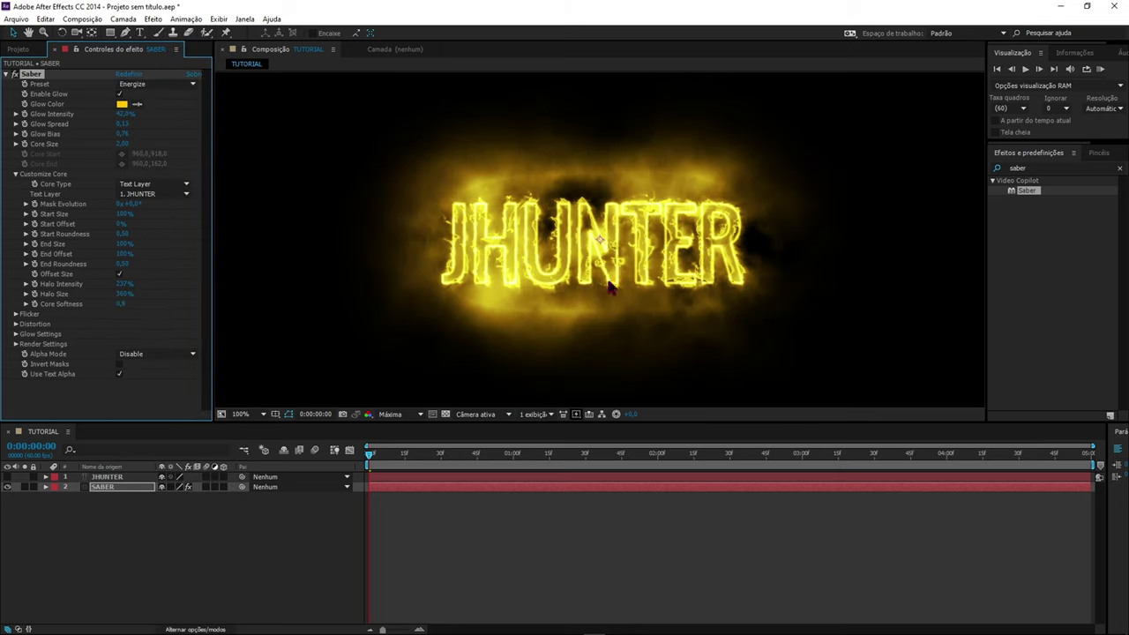
click(121, 104)
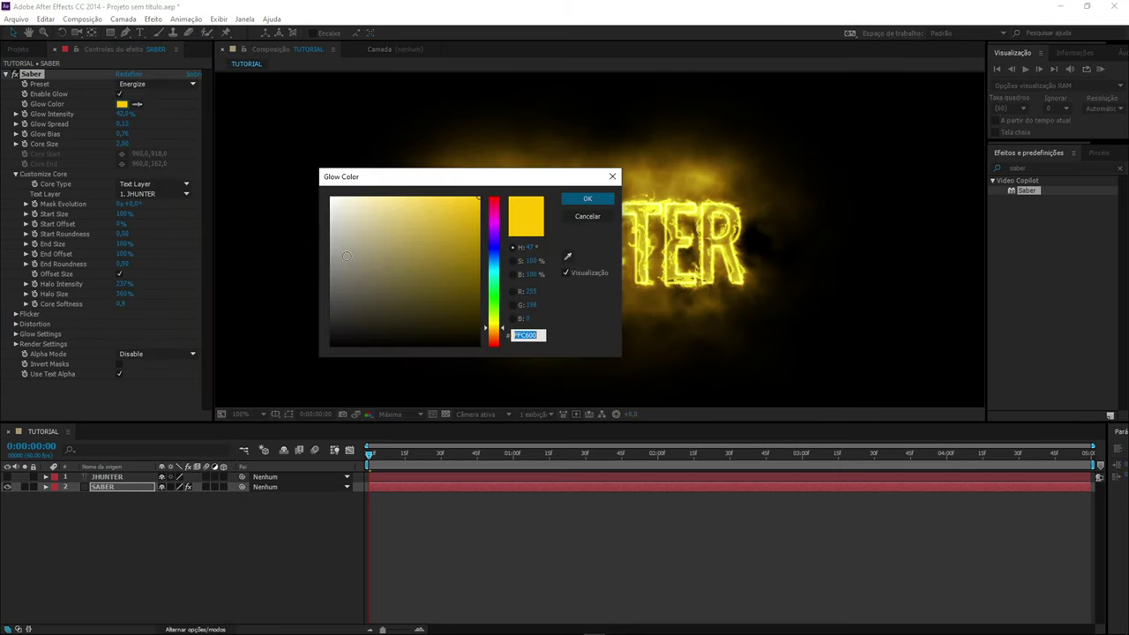
- Set the Saber glow colour to red E70000 and confirm
drag(492, 216, 496, 180)
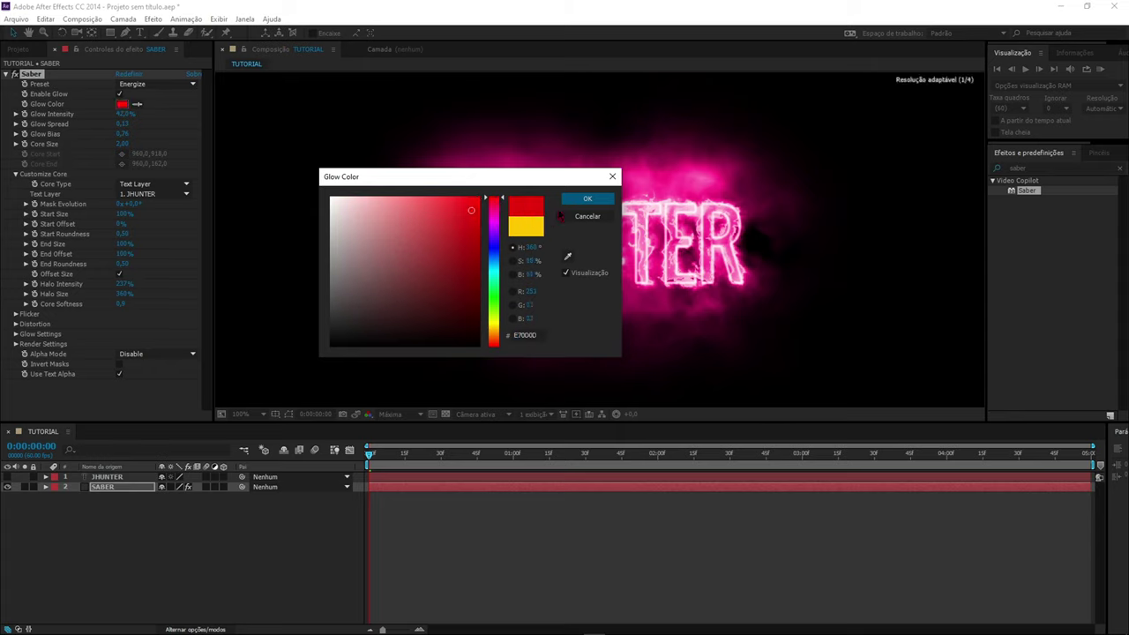
click(587, 201)
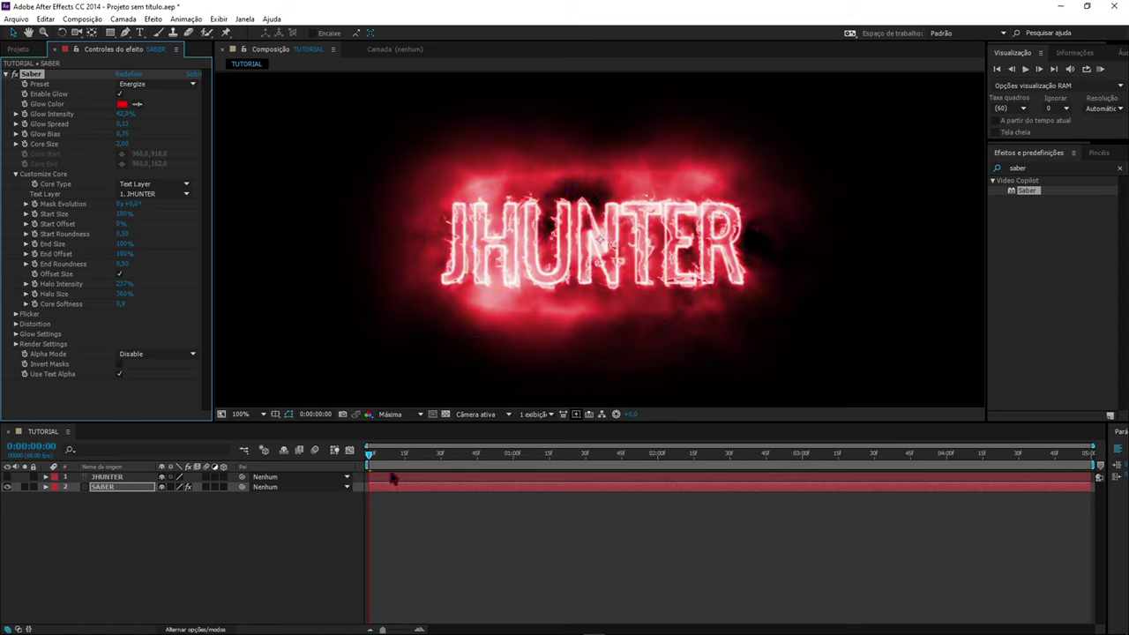
mouse_move(370, 454)
mouse_down()
mouse_move(589, 453)
mouse_move(369, 453)
mouse_up()
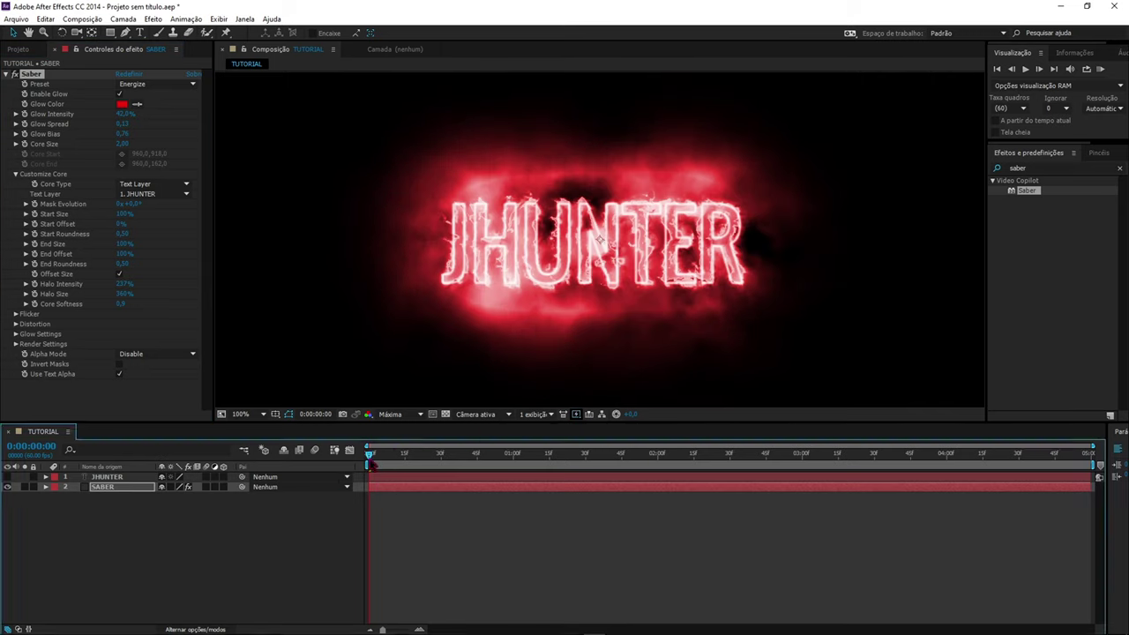
mouse_move(369, 459)
mouse_down()
mouse_move(363, 474)
mouse_move(886, 478)
mouse_up()
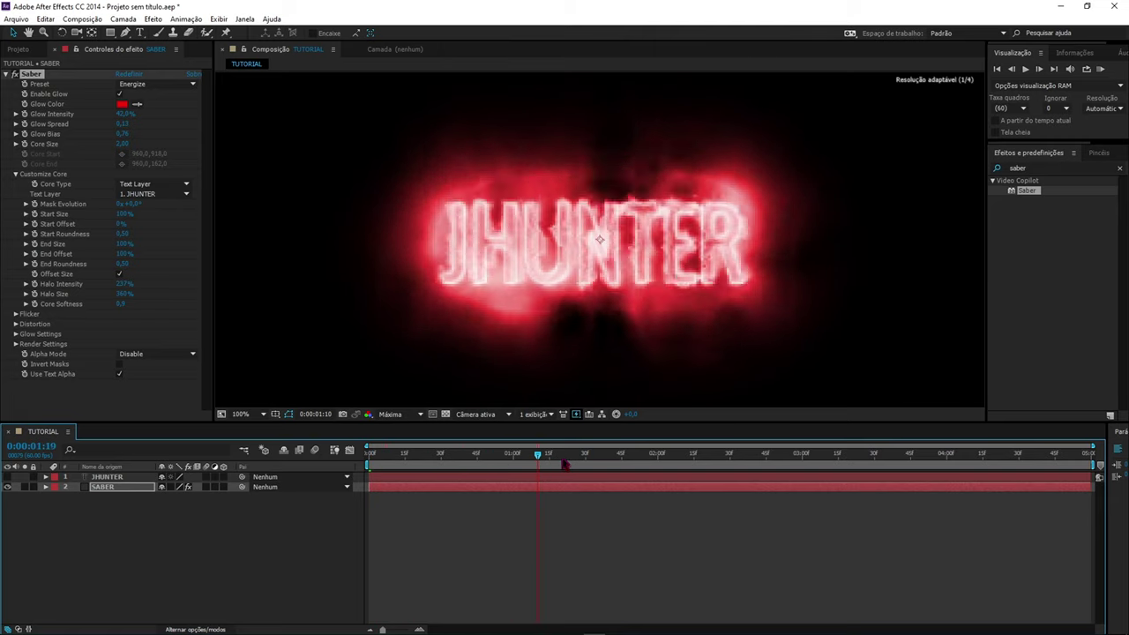
drag(886, 478, 292, 486)
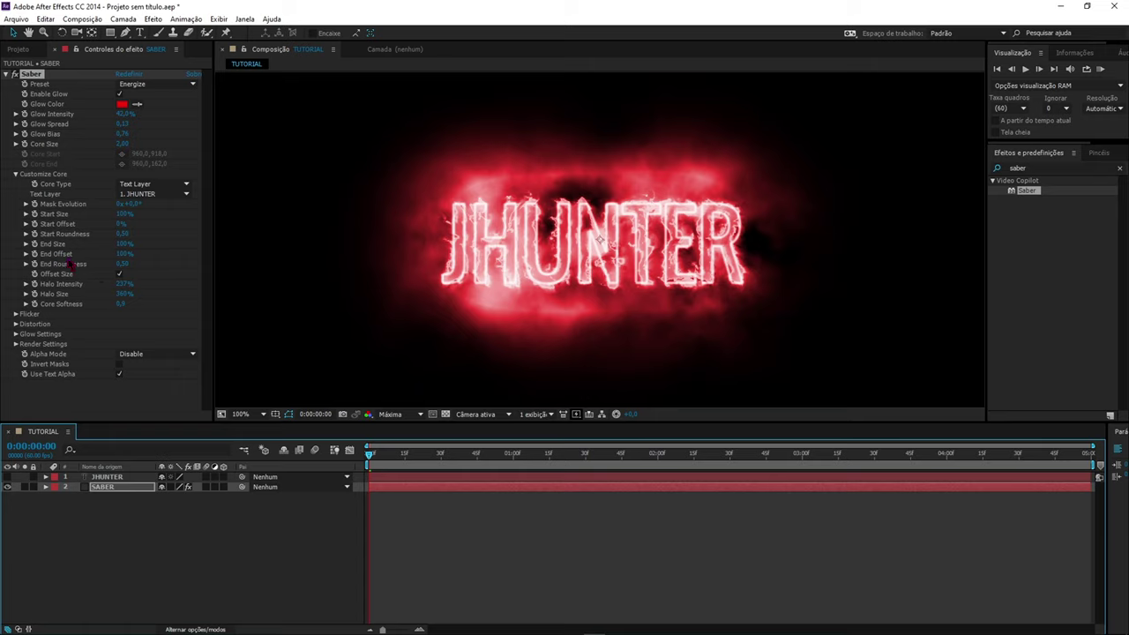
click(449, 455)
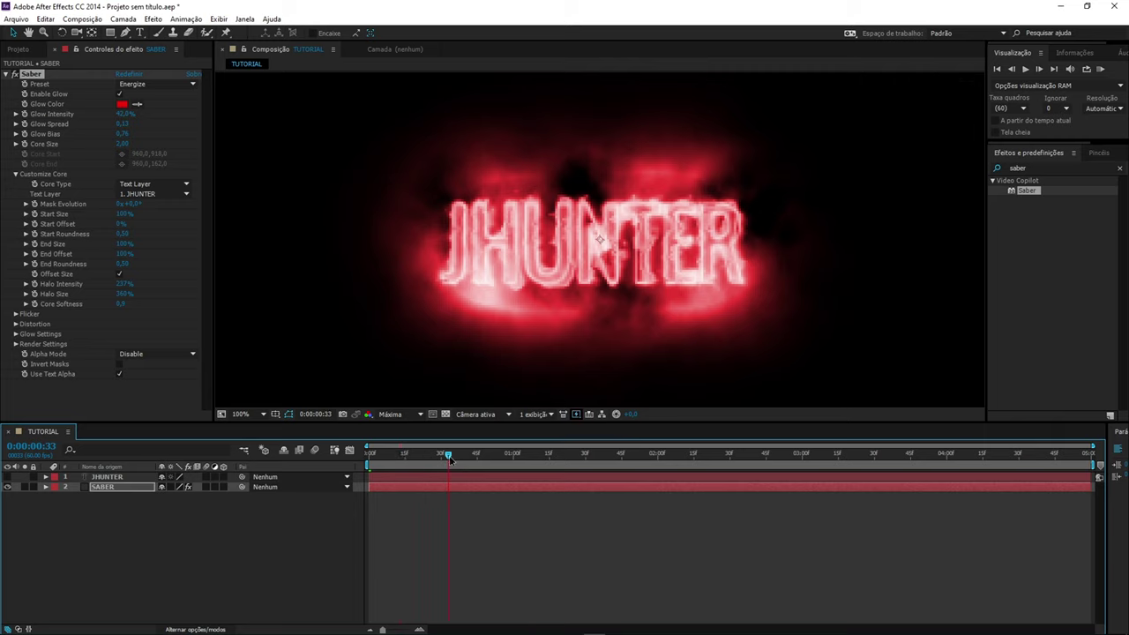
drag(448, 456, 347, 452)
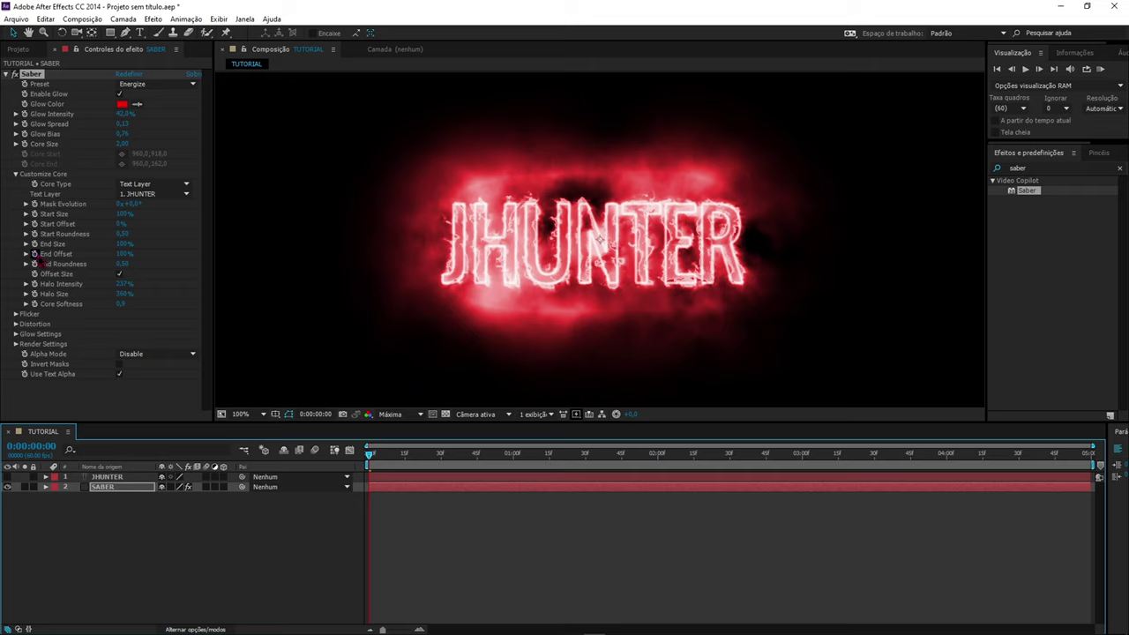
click(35, 254)
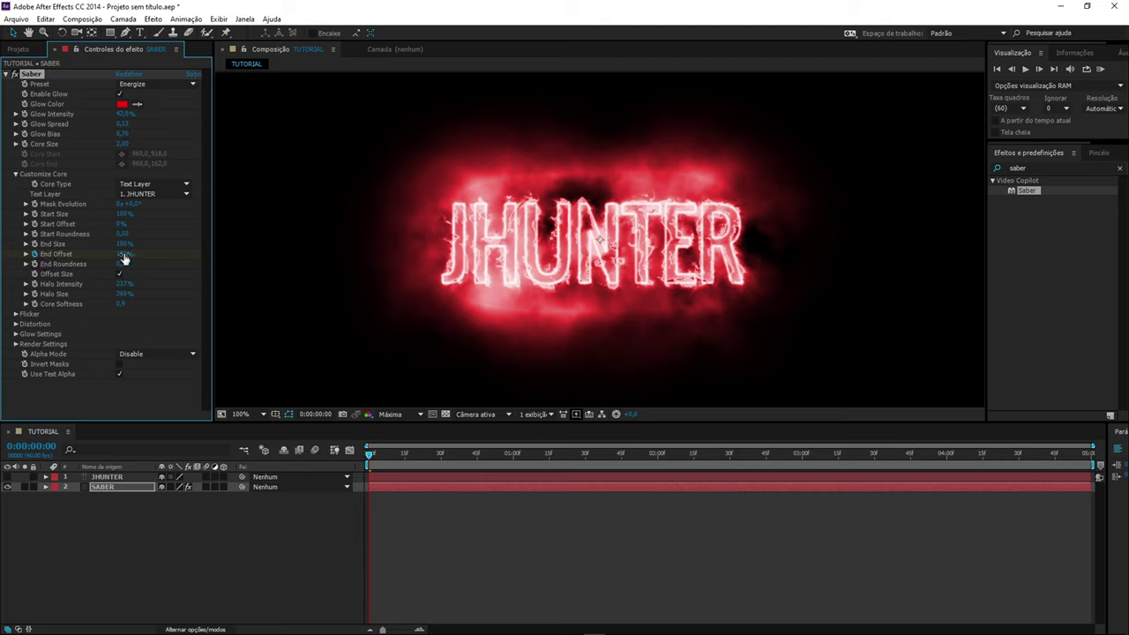
- Animate Saber's End Offset up to 100% at 0:00:01:59, then preview the glow drawing onto JHUNTER
drag(125, 254, 33, 254)
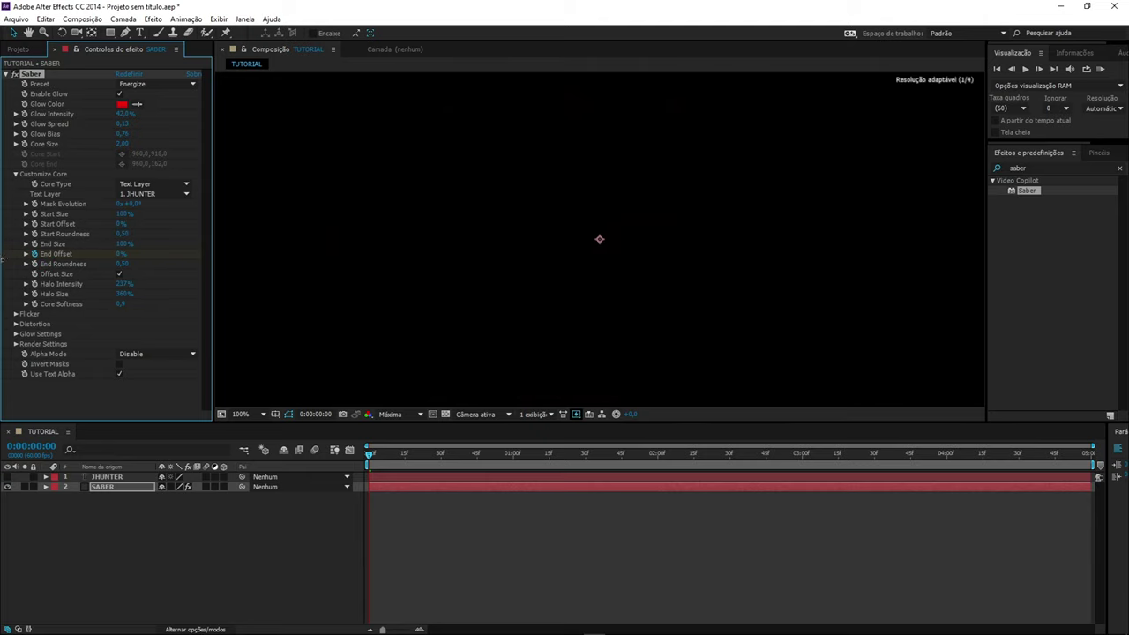
drag(370, 456, 660, 478)
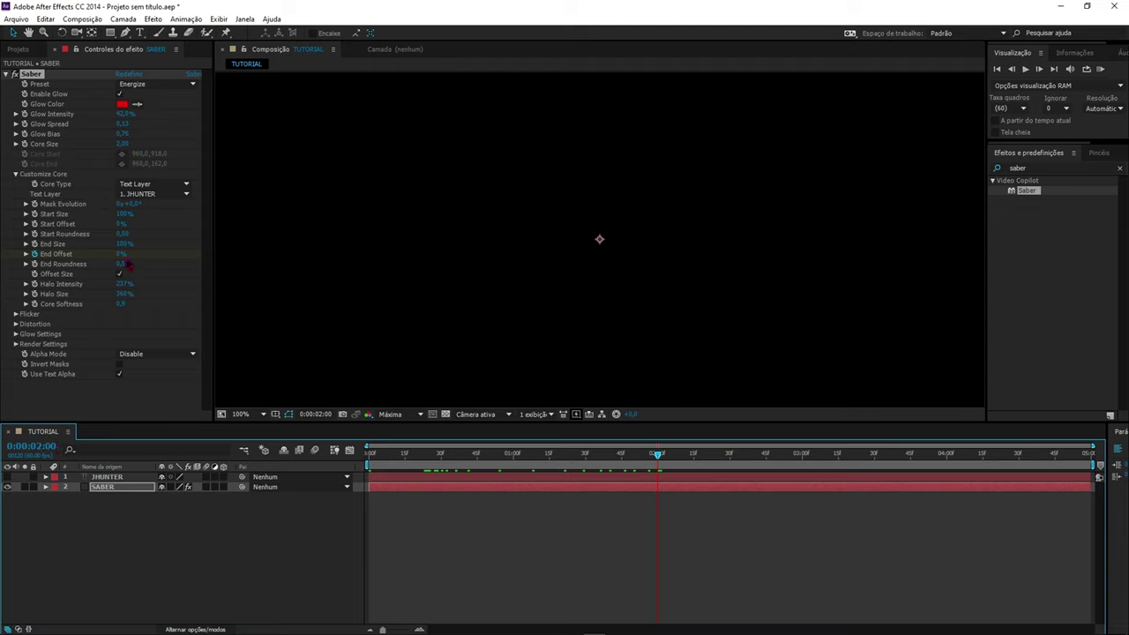
mouse_move(269, 253)
mouse_down()
mouse_move(633, 438)
mouse_move(388, 461)
mouse_up()
click(1025, 70)
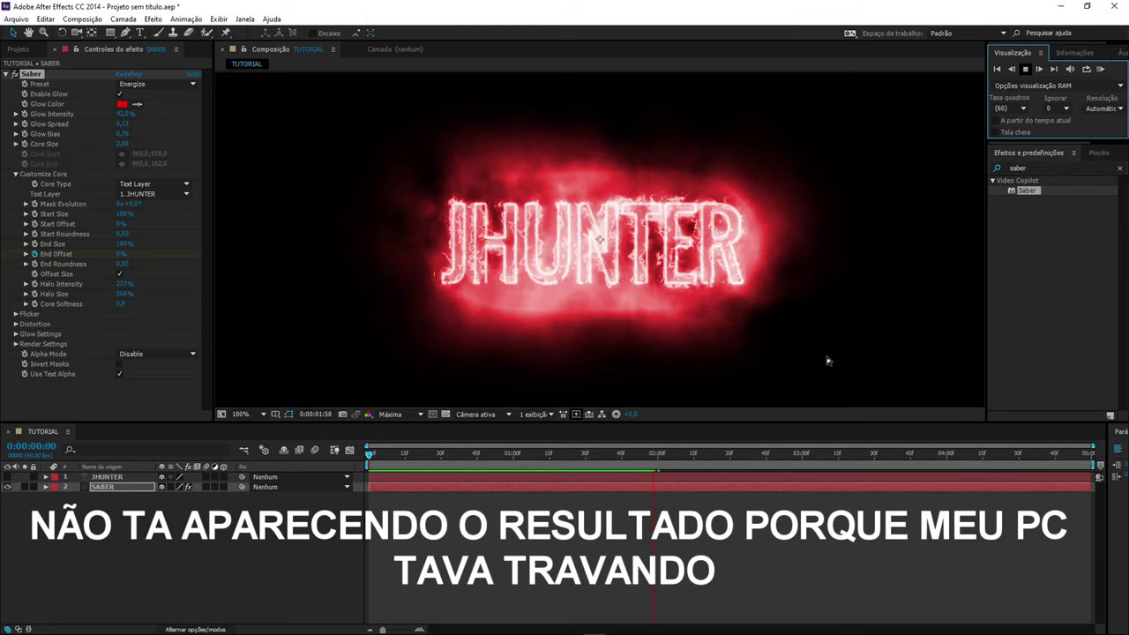
click(1026, 70)
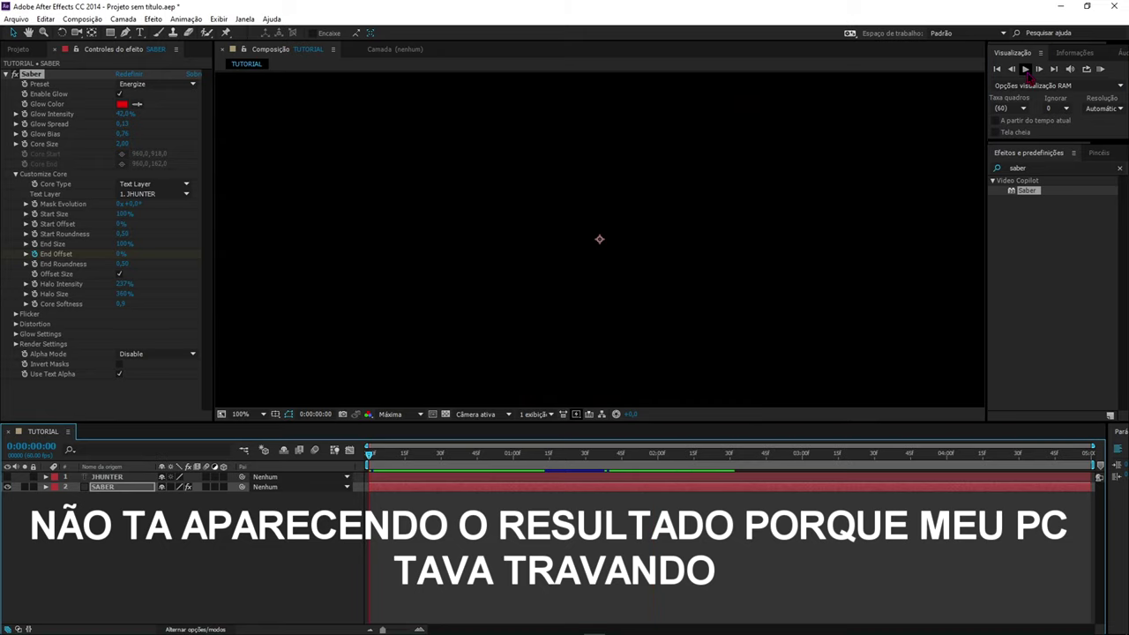
- RAM-preview the JHUNTER glow build-up, checking the frame at 0:00:01:18, then replay from 0:00:00:00
click(1025, 70)
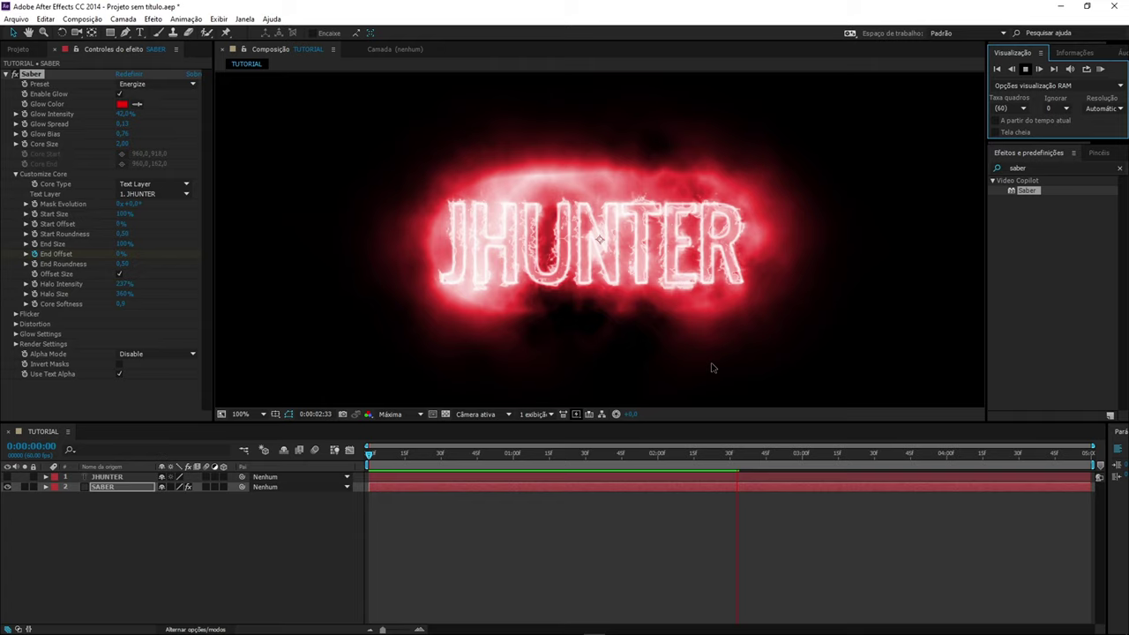
key(space)
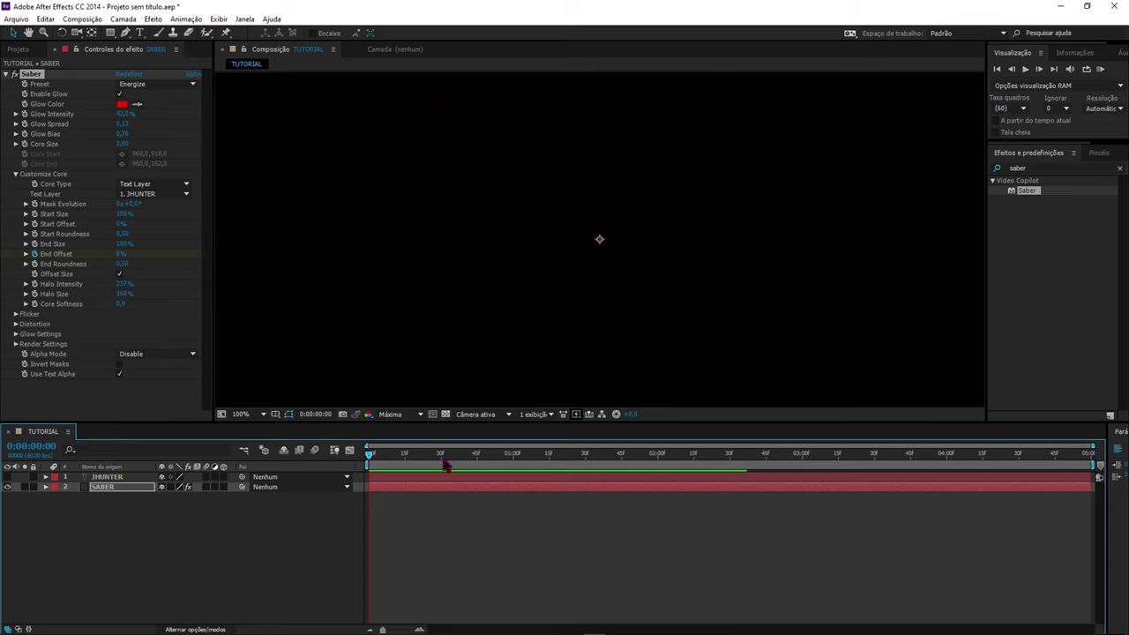
drag(373, 466, 557, 460)
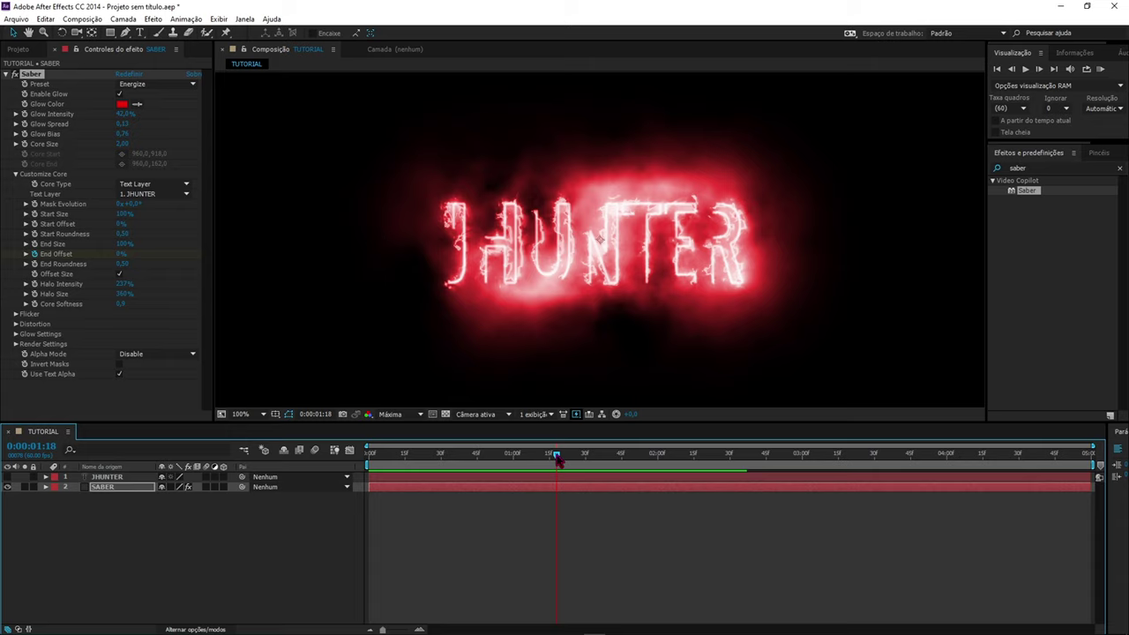
drag(557, 460, 350, 452)
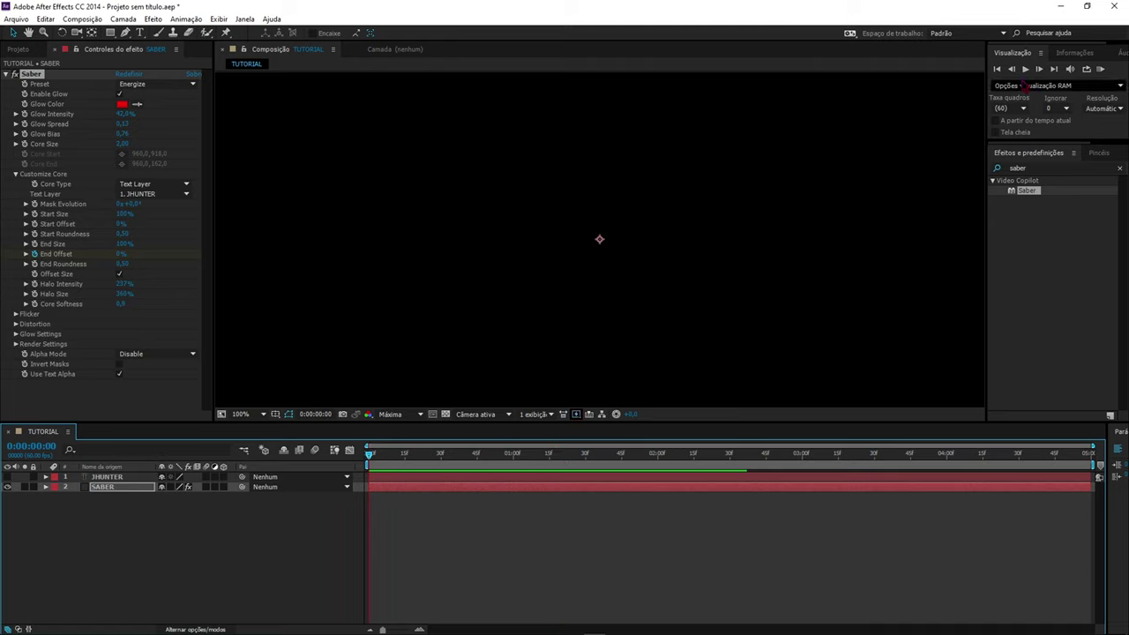
click(1025, 70)
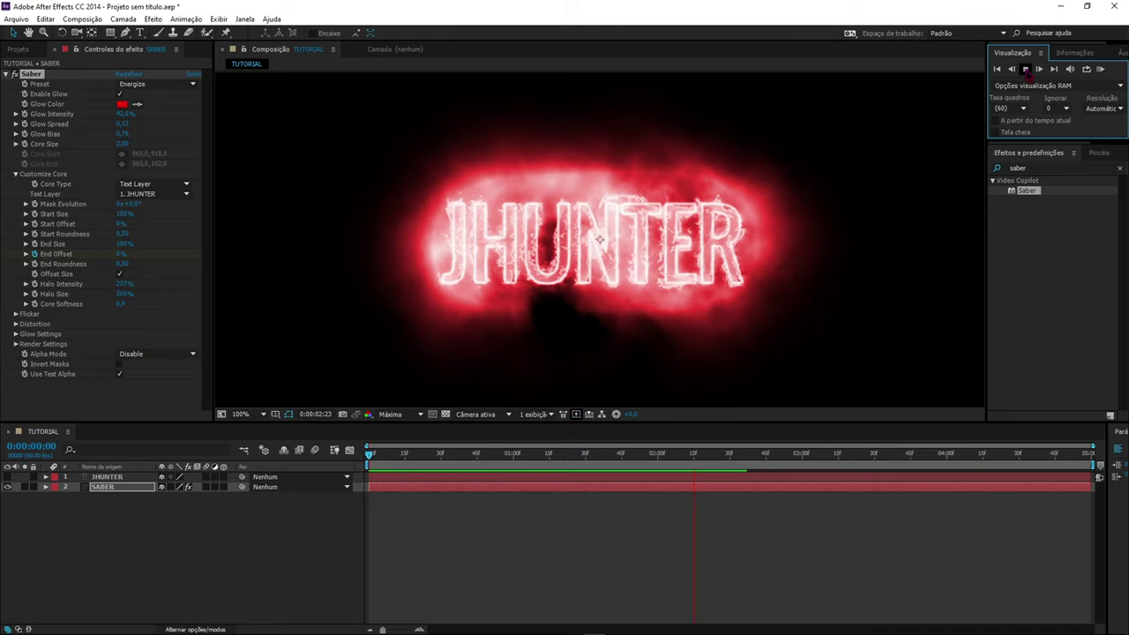
- On the SABER layer, set Glow Intensity 30%, Glow Spread 0.27 and Glow Bias 0.48
click(557, 478)
click(575, 490)
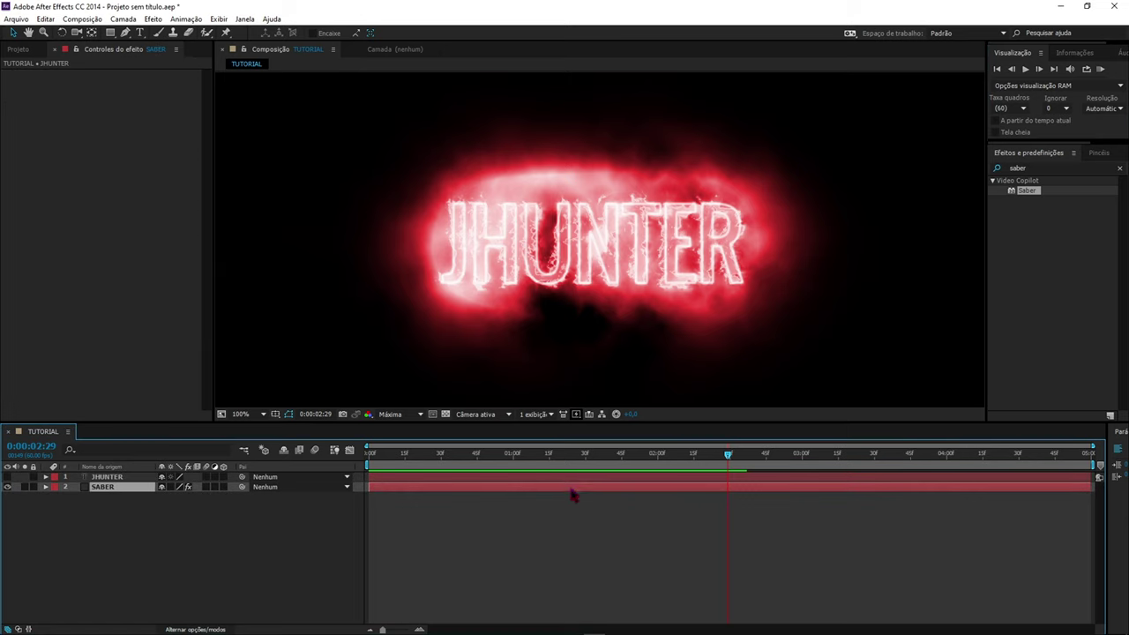
drag(728, 455, 591, 468)
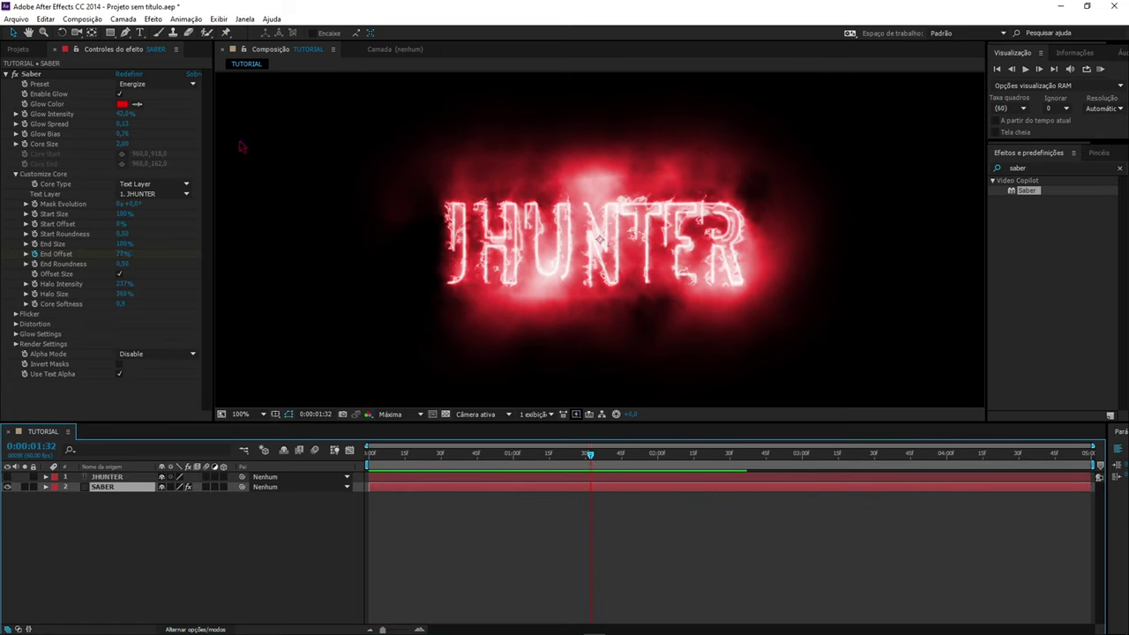
drag(116, 119, 132, 115)
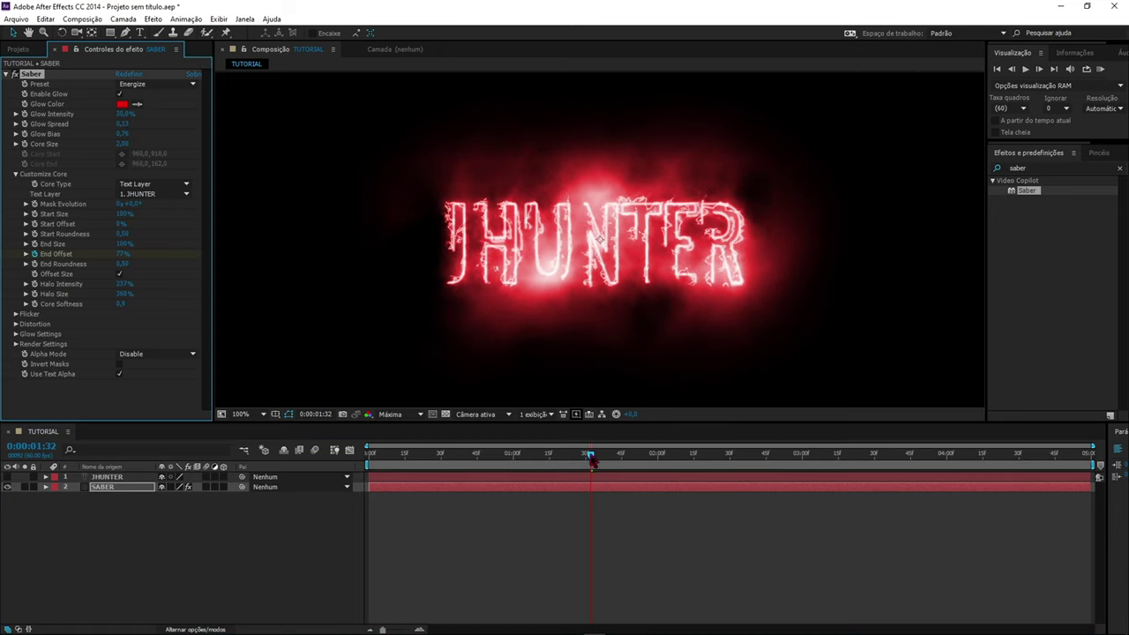
click(551, 454)
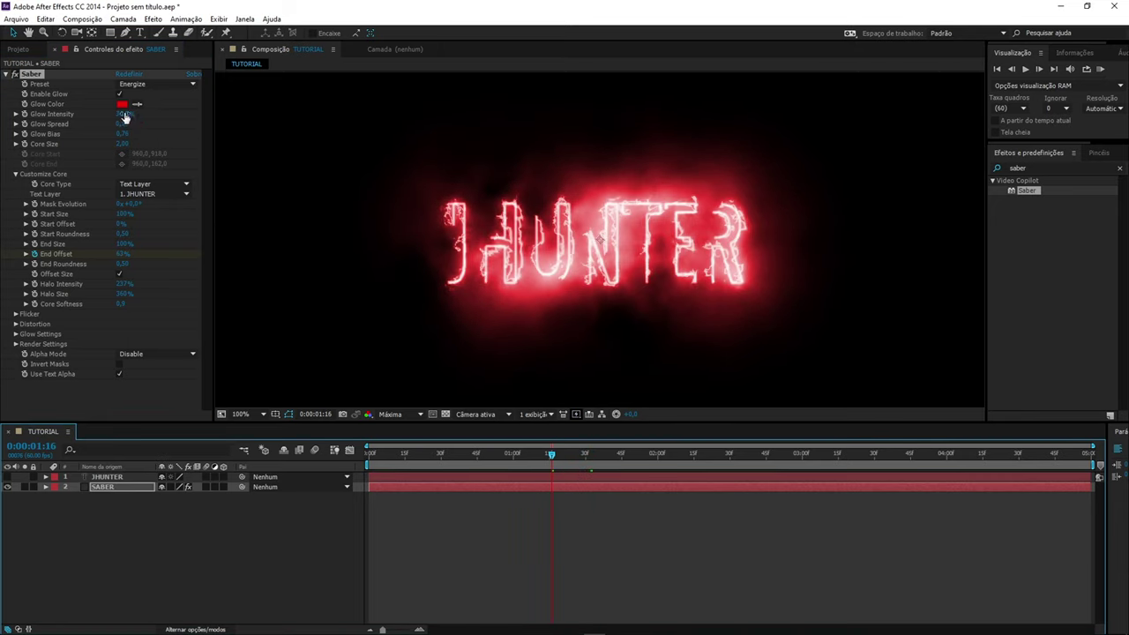
mouse_move(121, 123)
mouse_down()
mouse_move(110, 120)
mouse_move(119, 124)
mouse_up()
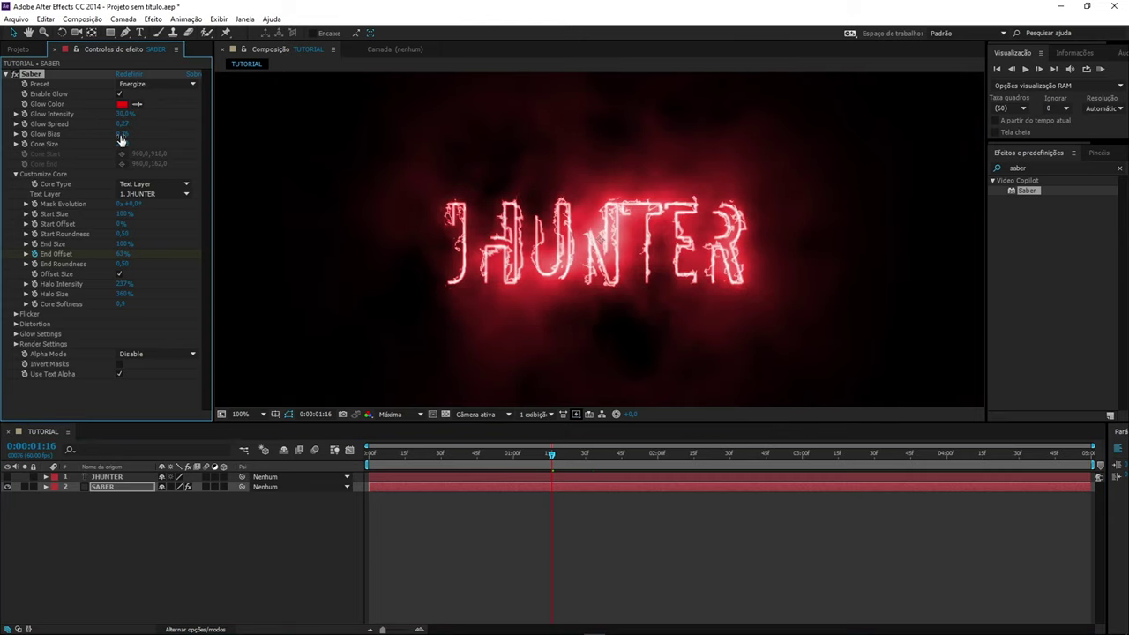
drag(121, 140, 112, 139)
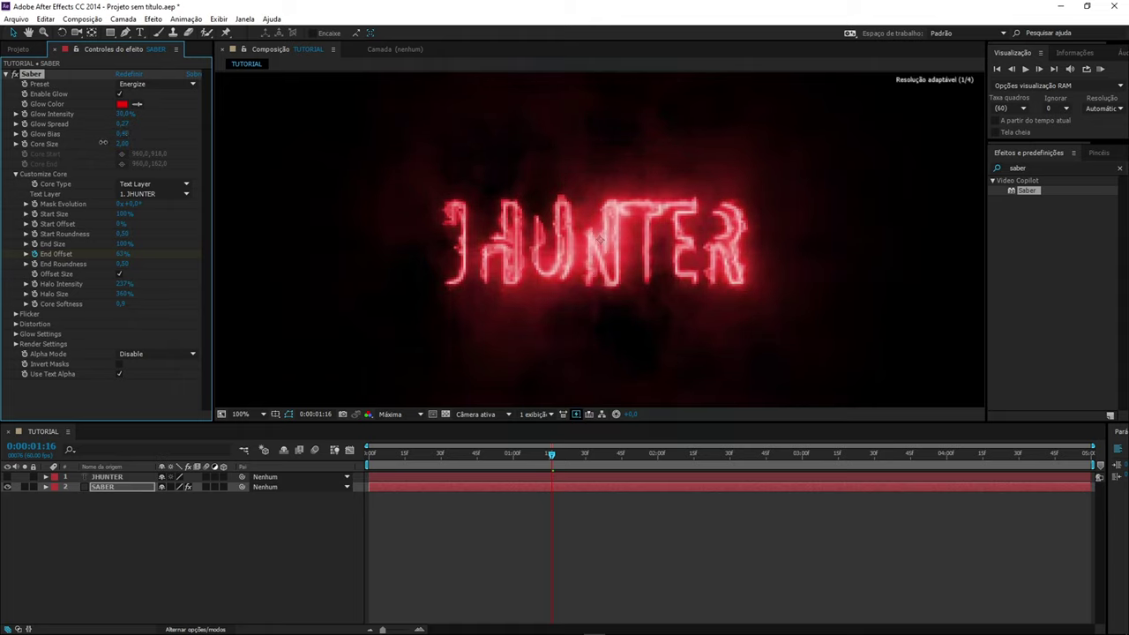
drag(552, 454, 368, 454)
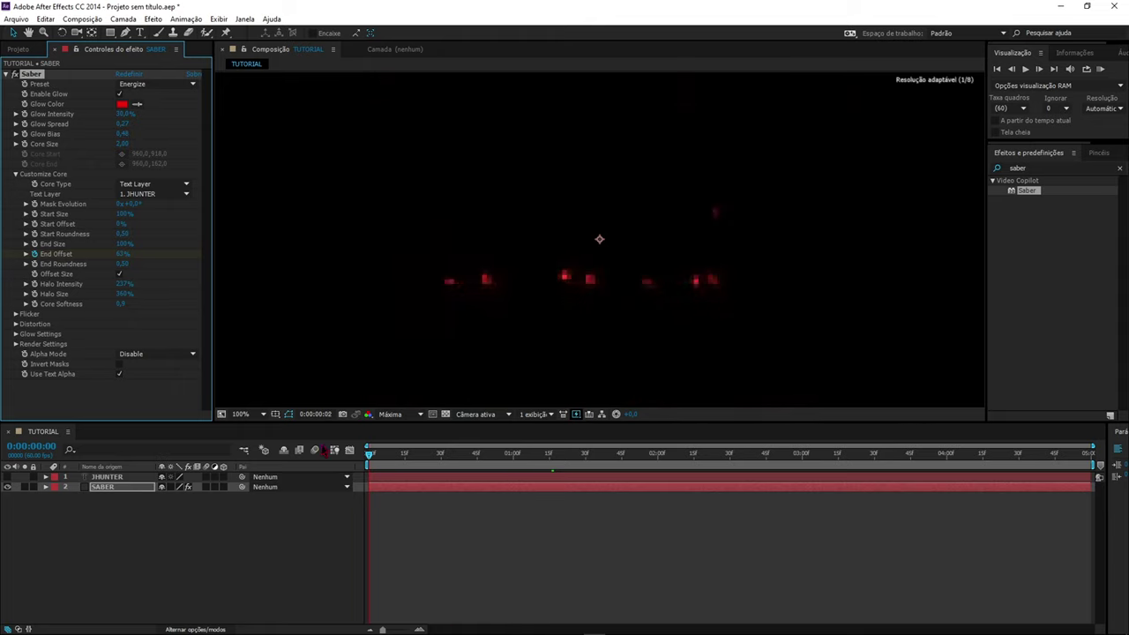
- Preview the retuned glow, check SABER mid-build at 0:00:00:53, then show the Projeto panel
click(1025, 69)
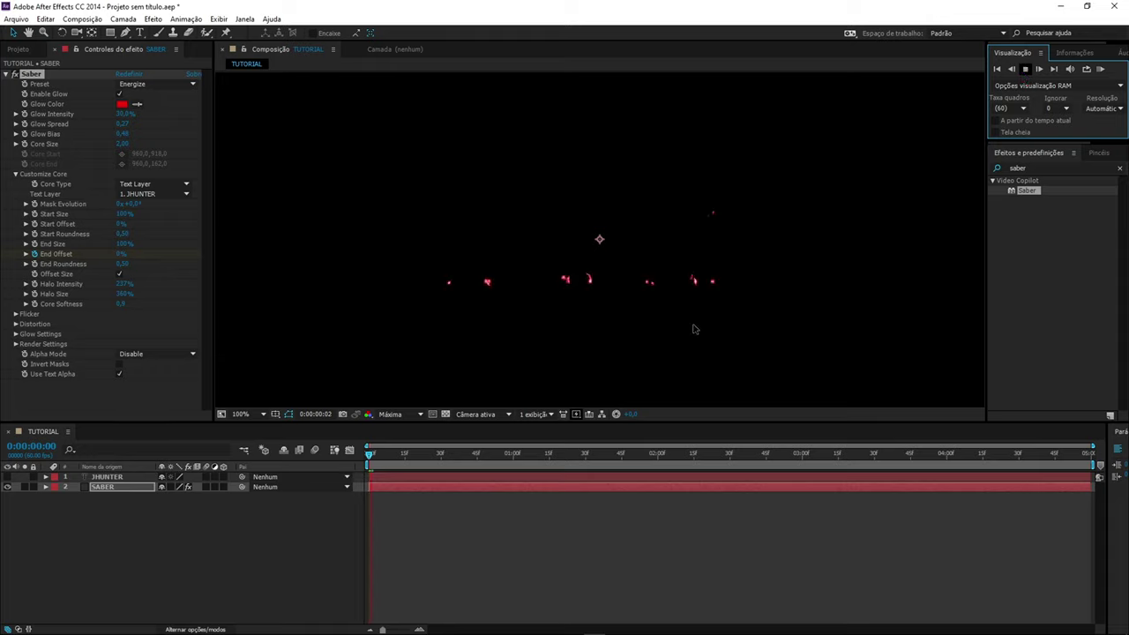
click(516, 344)
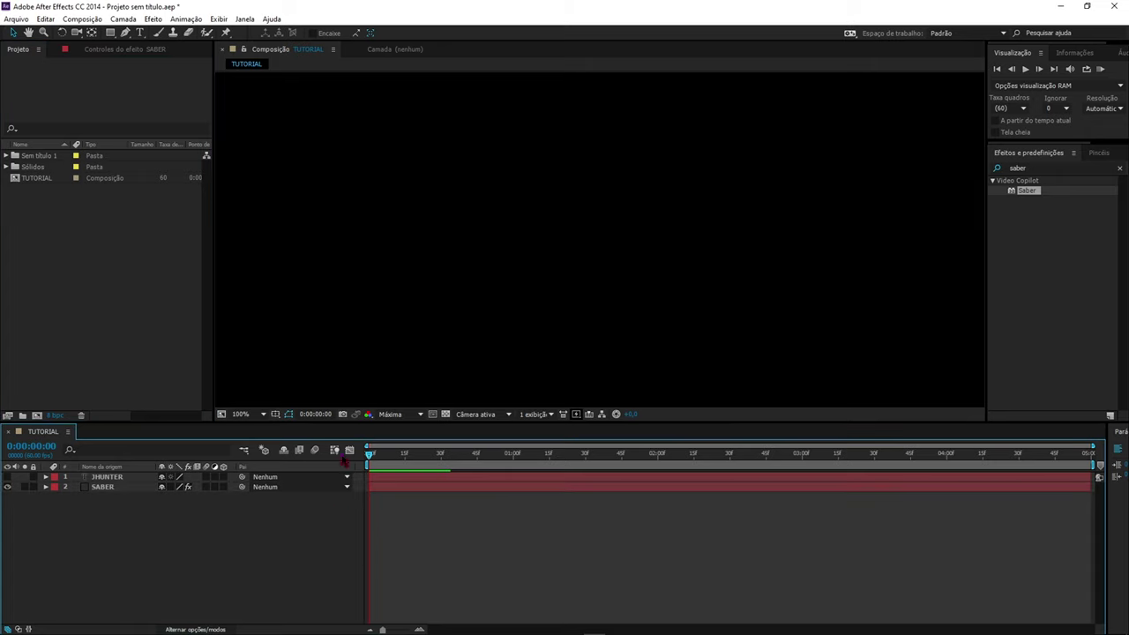
click(126, 49)
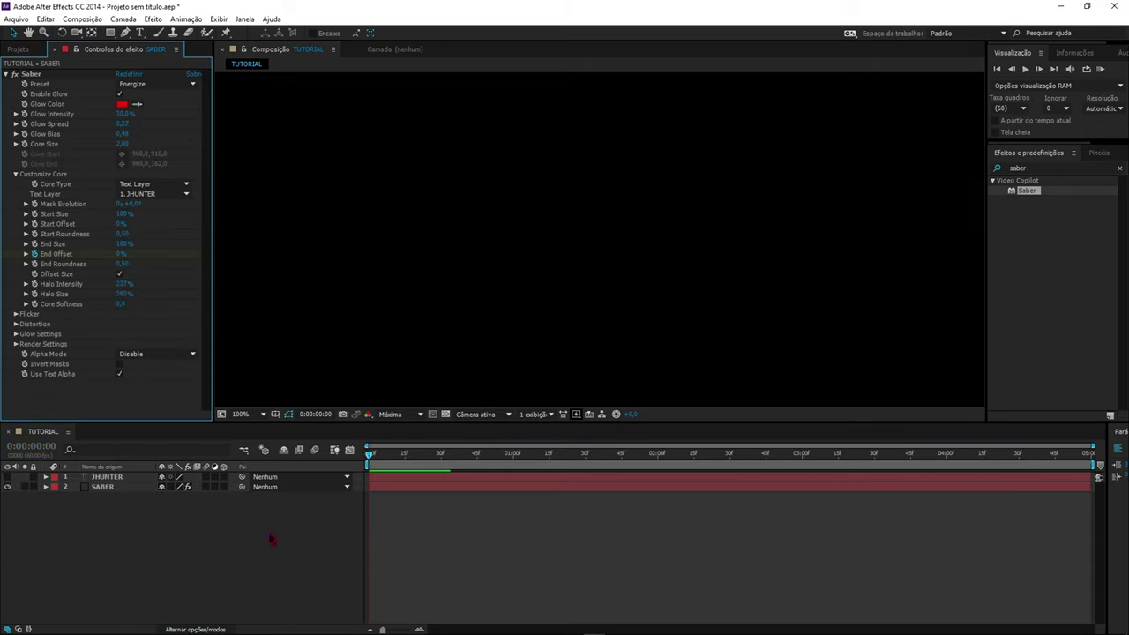
click(359, 505)
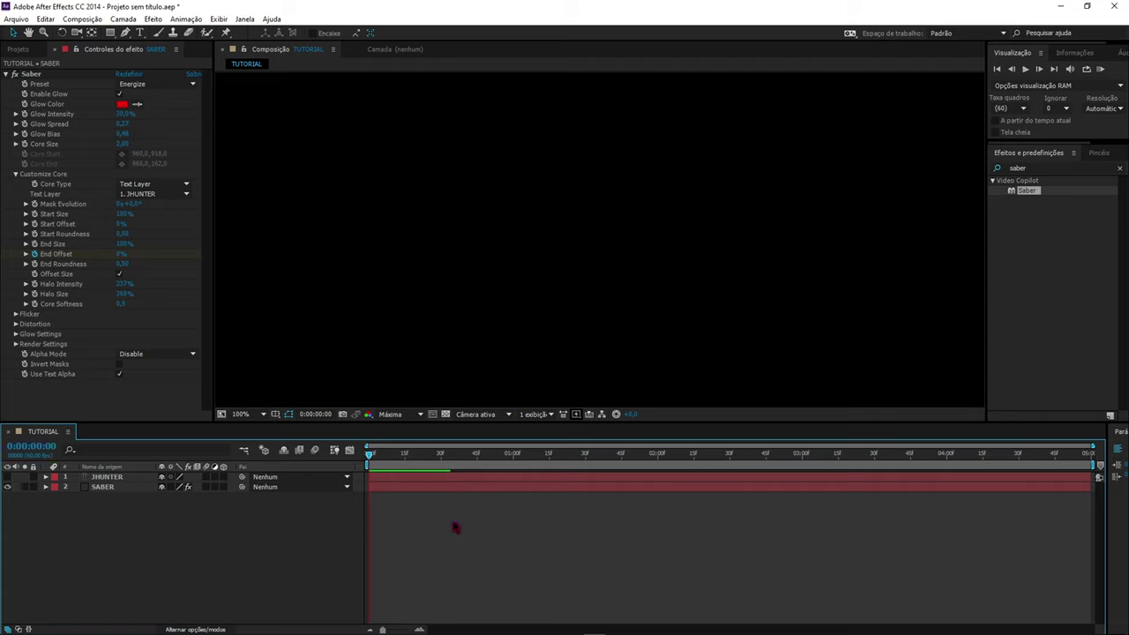
click(401, 489)
drag(369, 455, 498, 459)
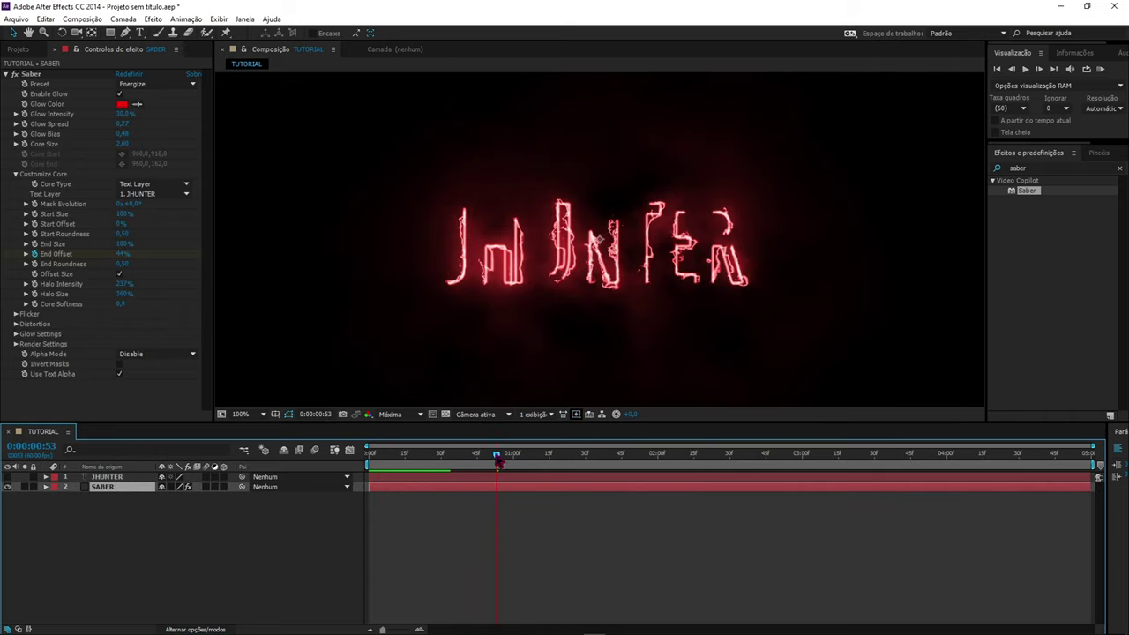
drag(498, 458, 370, 459)
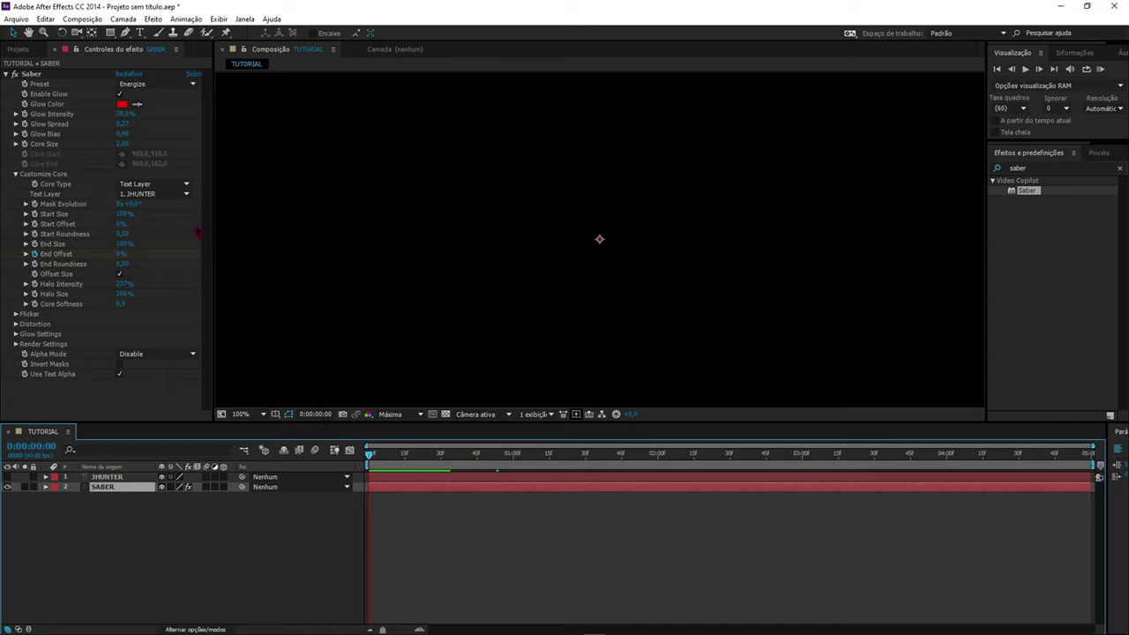
click(17, 49)
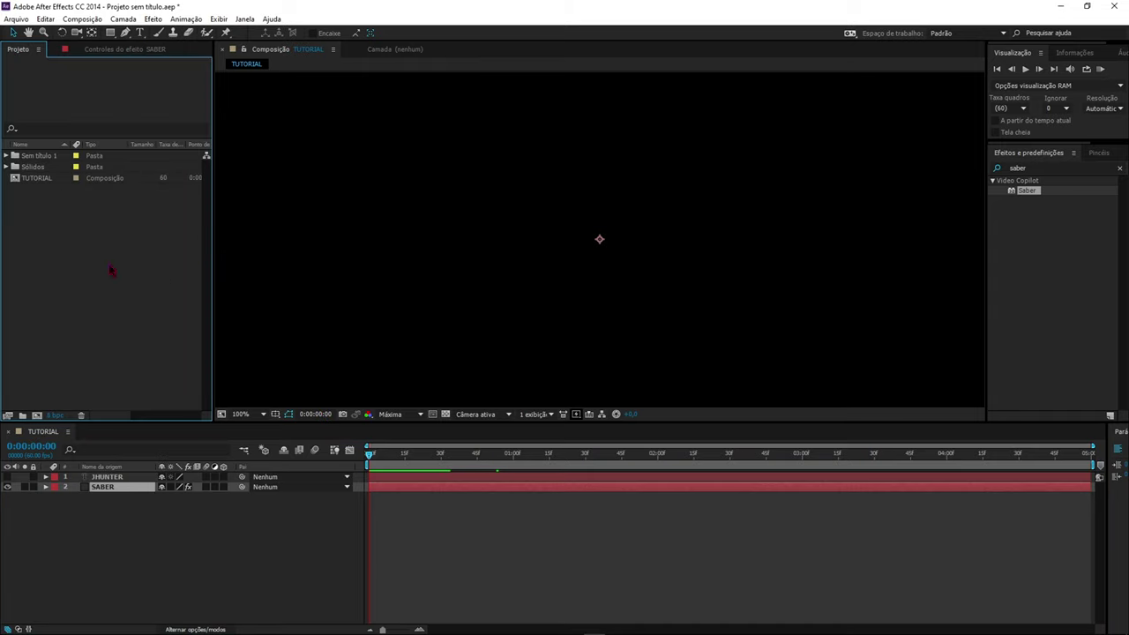
- Import nao da irmão.mp4 from the render sony folder via Importar > Arquivo
right_click(61, 261)
mouse_move(105, 322)
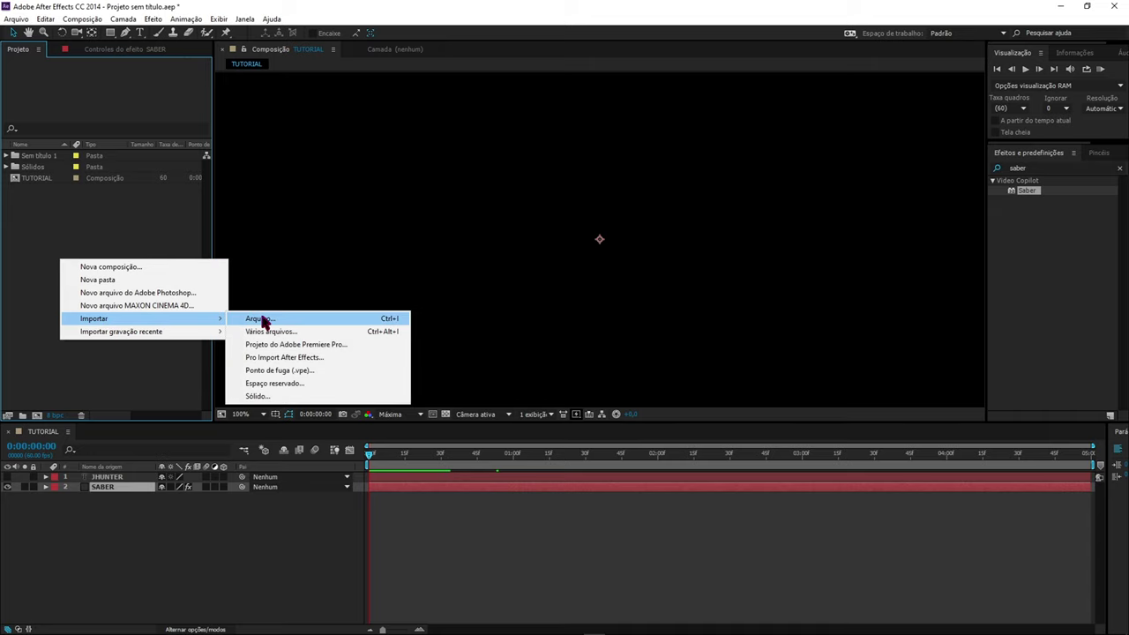
click(260, 321)
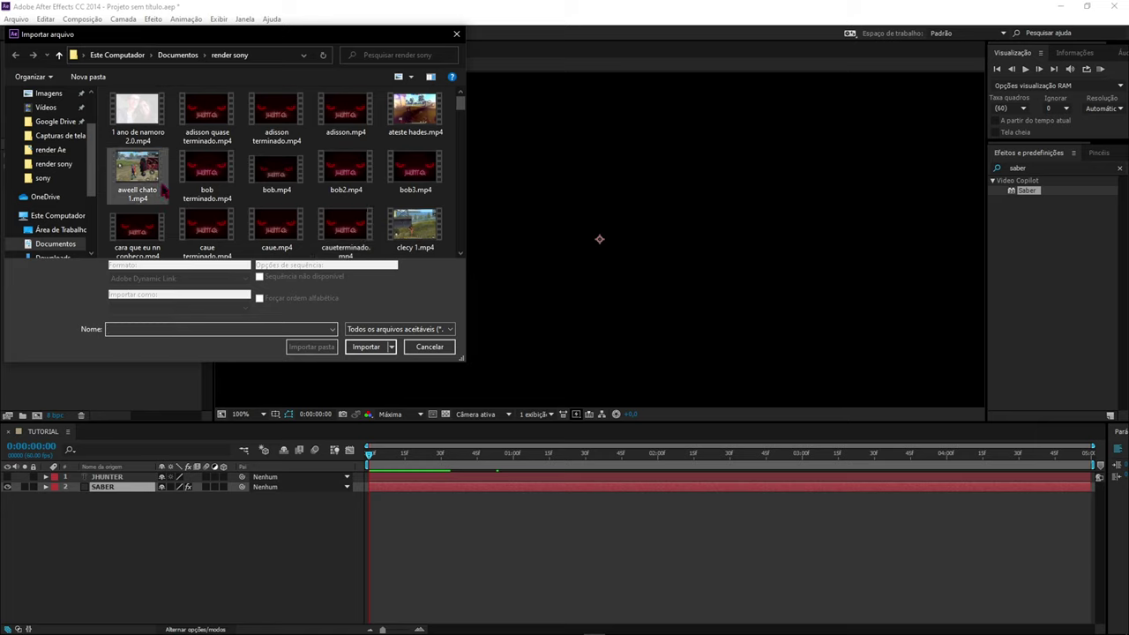
scroll(348, 208, down, 5)
scroll(346, 208, down, 3)
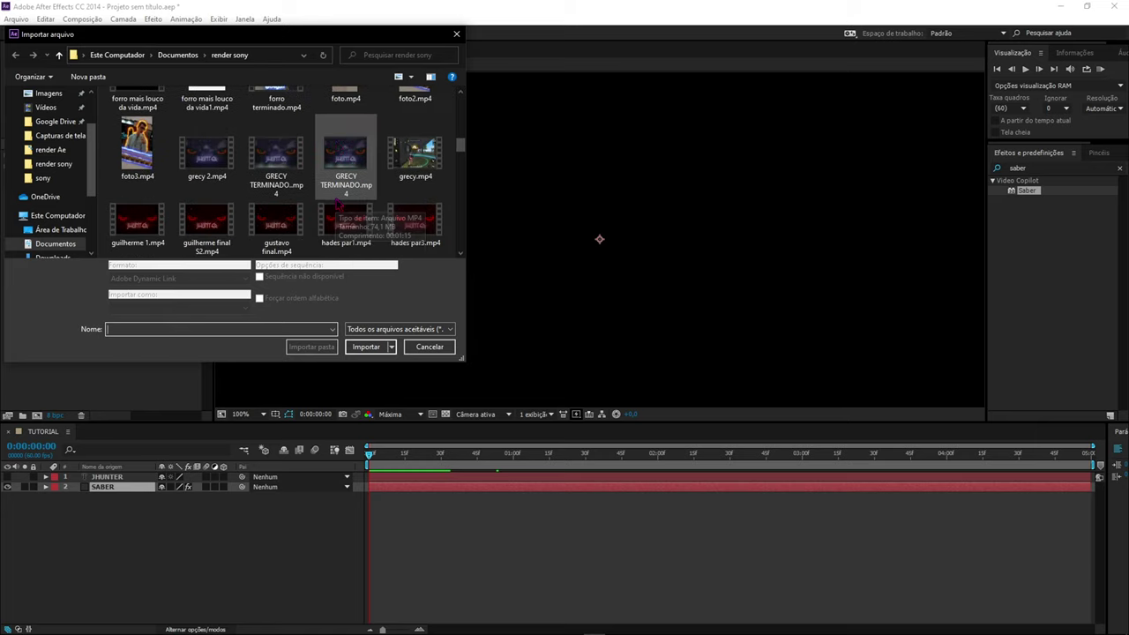
scroll(264, 194, down, 5)
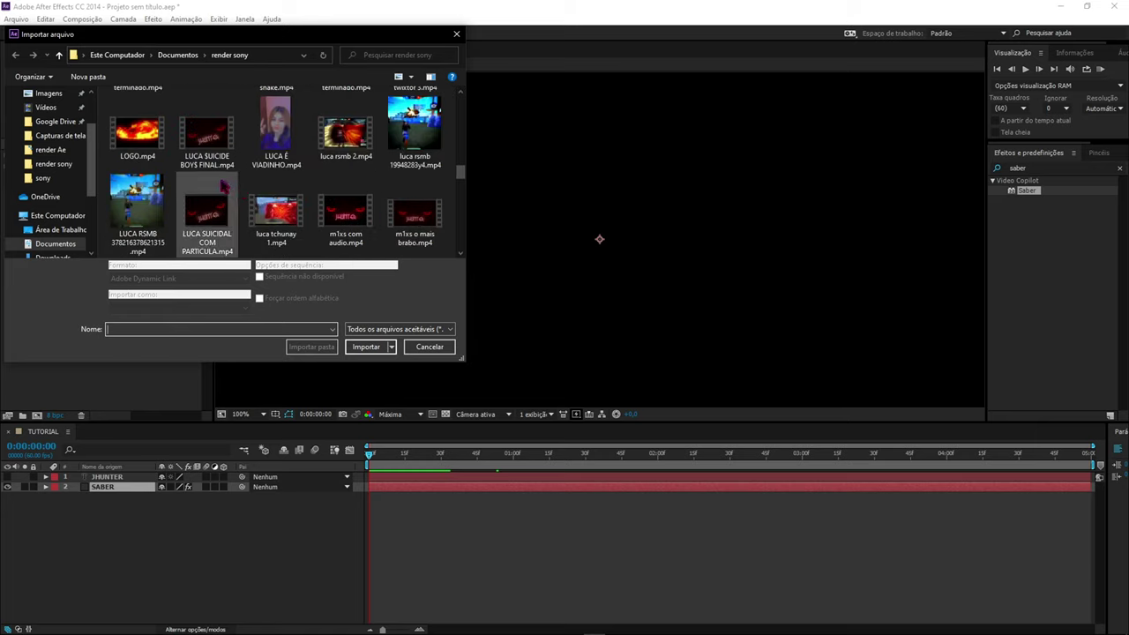
scroll(251, 198, down, 5)
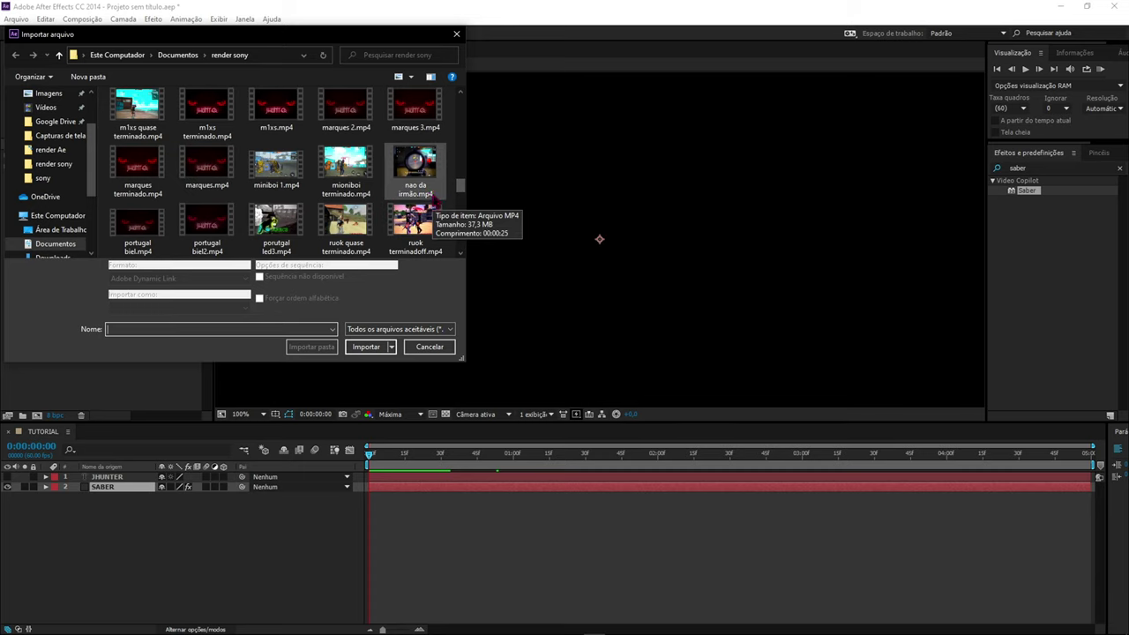
double_click(416, 167)
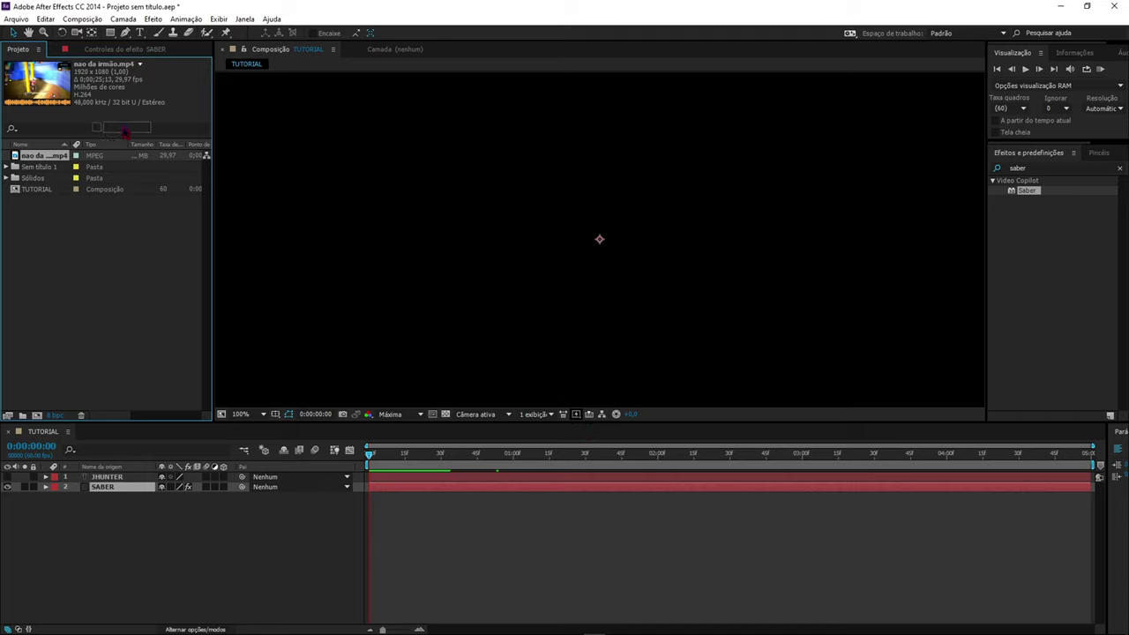
- Add nao da irmão.mp4 to TUTORIAL as the bottom layer and view the raw footage solo
drag(31, 157, 359, 513)
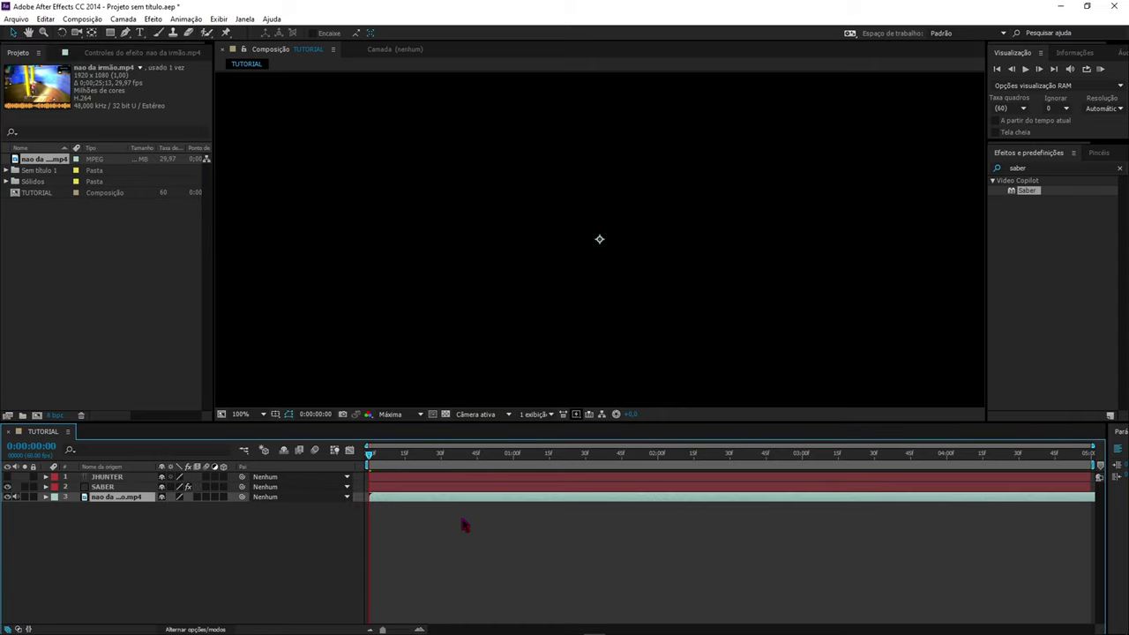
drag(373, 467, 485, 470)
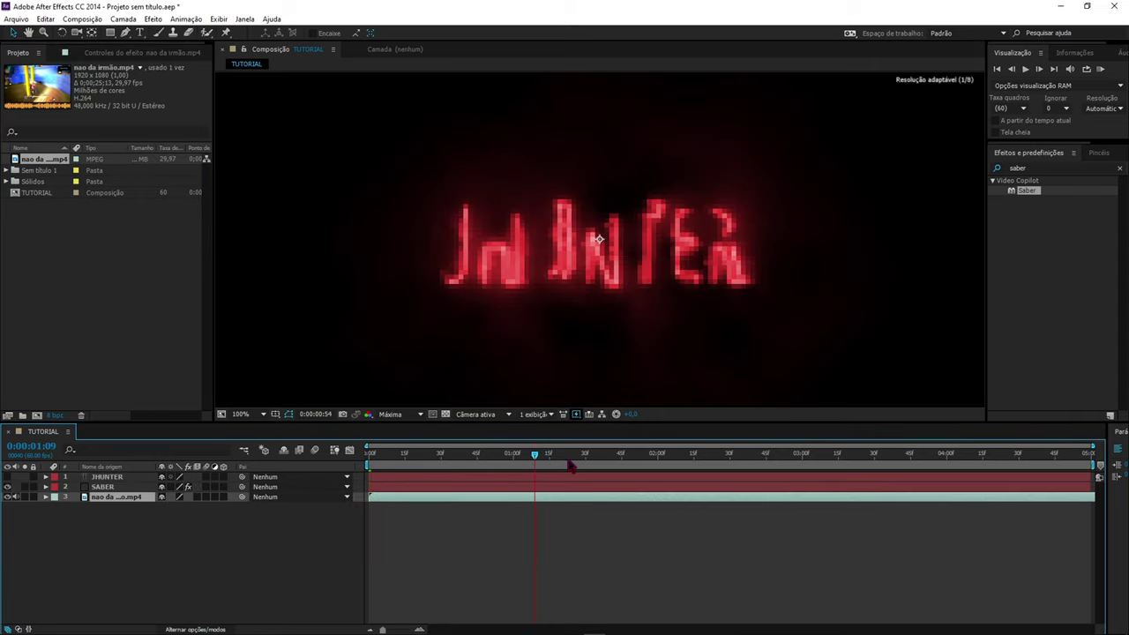
click(27, 496)
drag(547, 457, 516, 455)
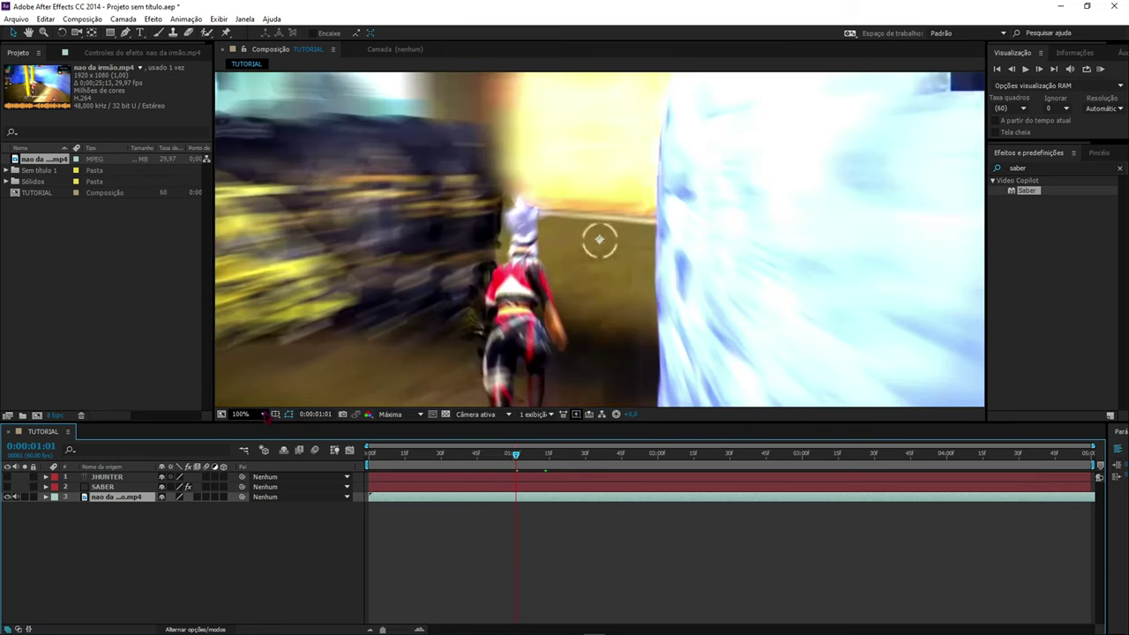
- Fit the composition in the viewer, turn the SABER layer back on, and return to 0:00:00:00
click(251, 414)
click(271, 438)
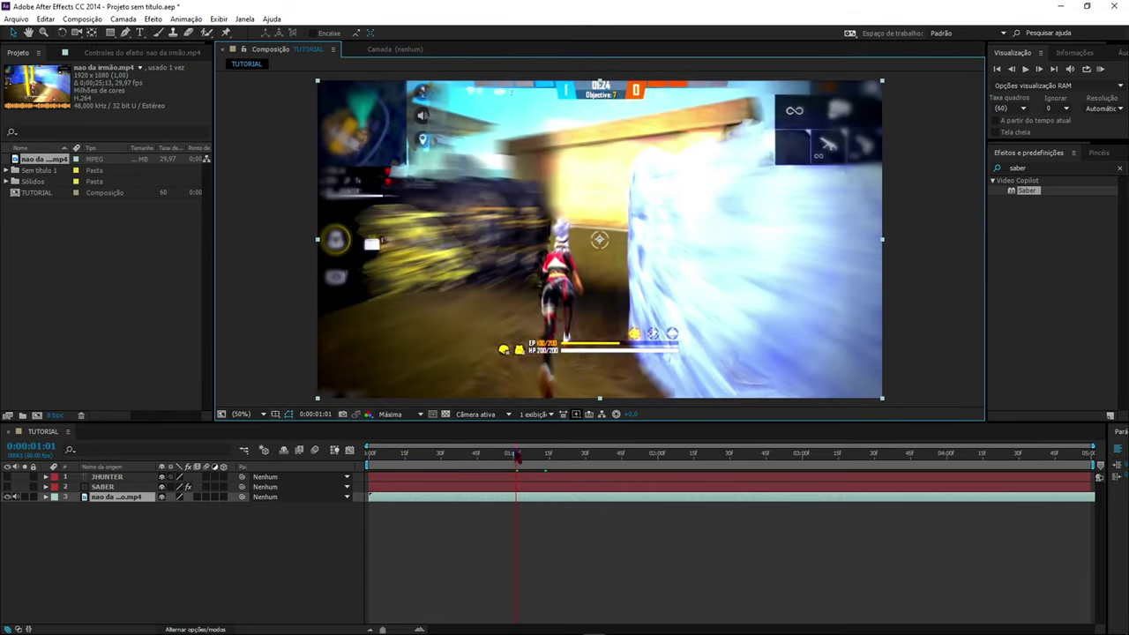
drag(517, 455, 625, 455)
drag(691, 470, 415, 474)
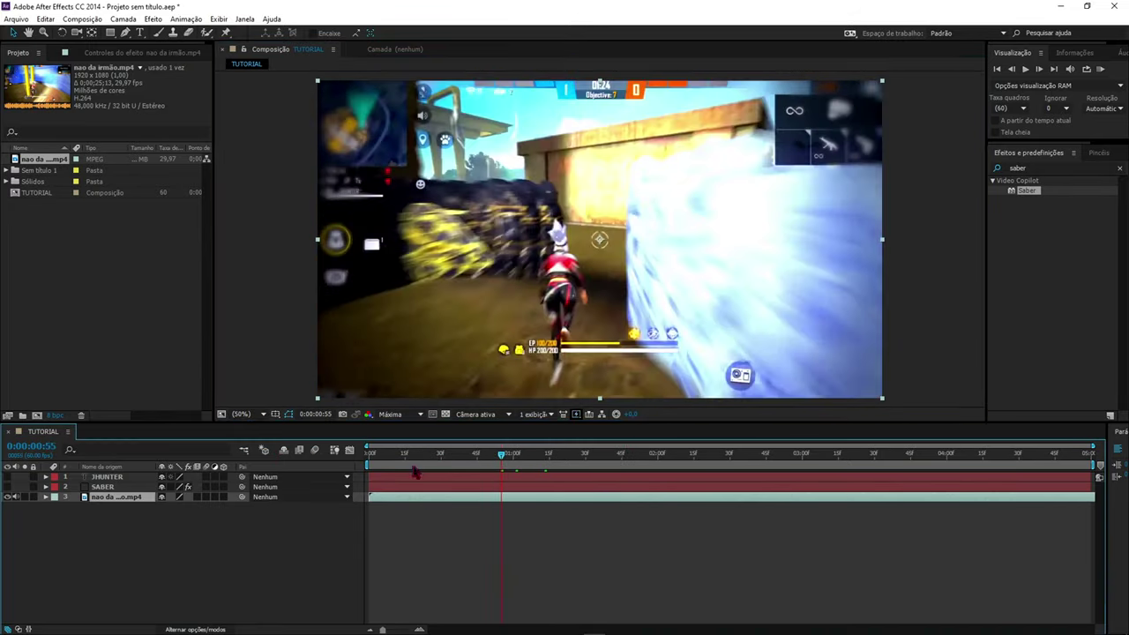
click(7, 486)
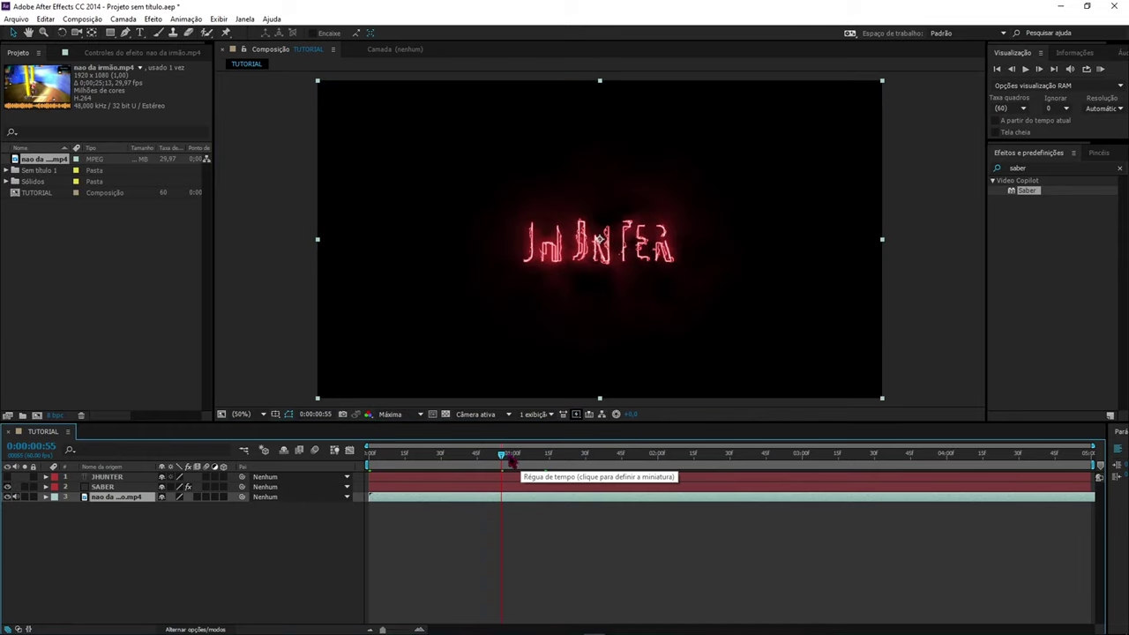
drag(510, 461, 267, 468)
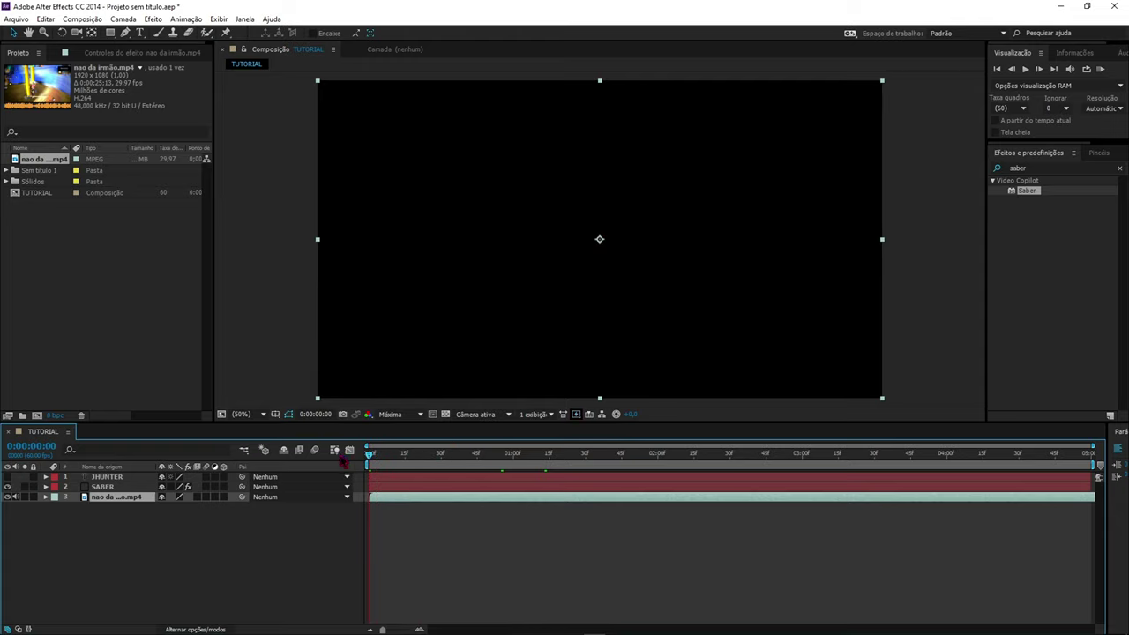
click(101, 486)
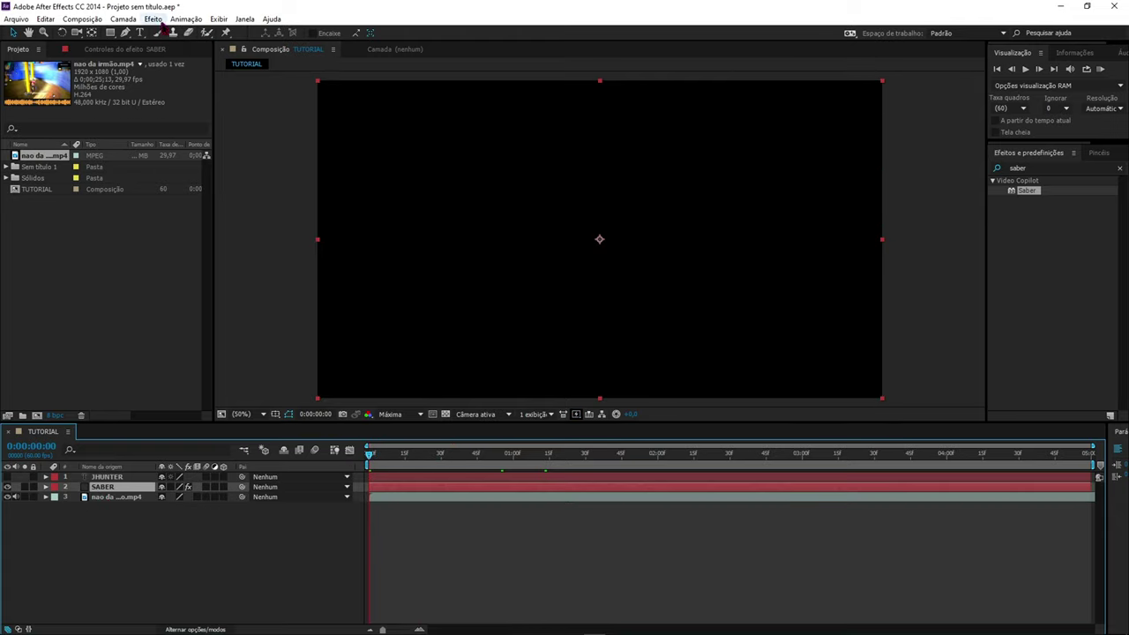
- Change Saber's Render Settings Composite Settings from Black to Transparent
click(118, 49)
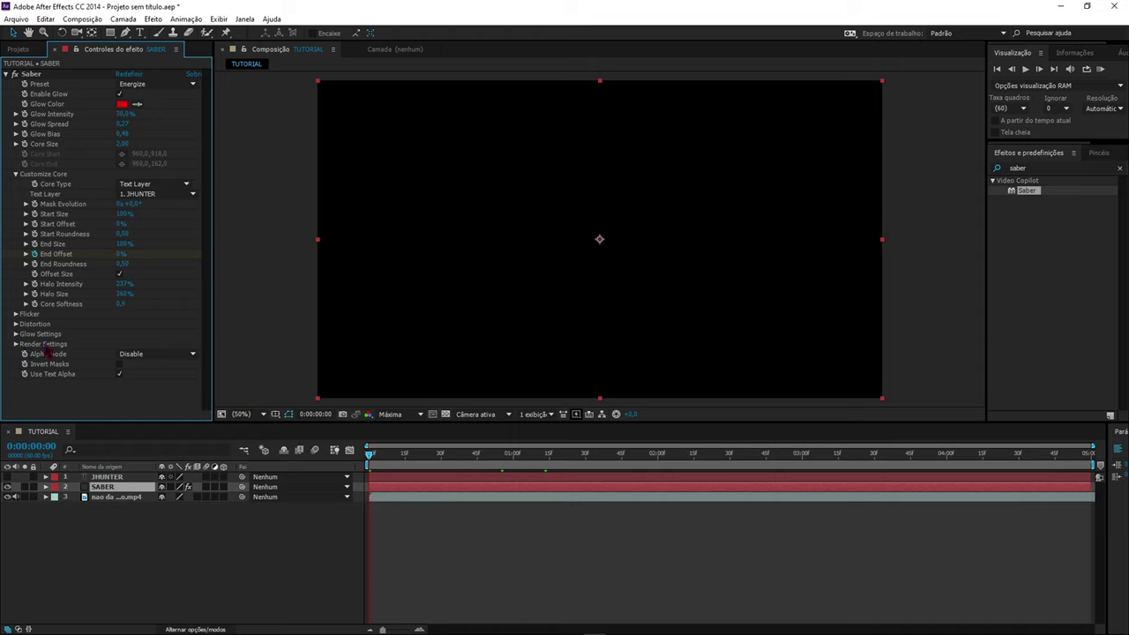
click(16, 344)
scroll(19, 344, down, 1)
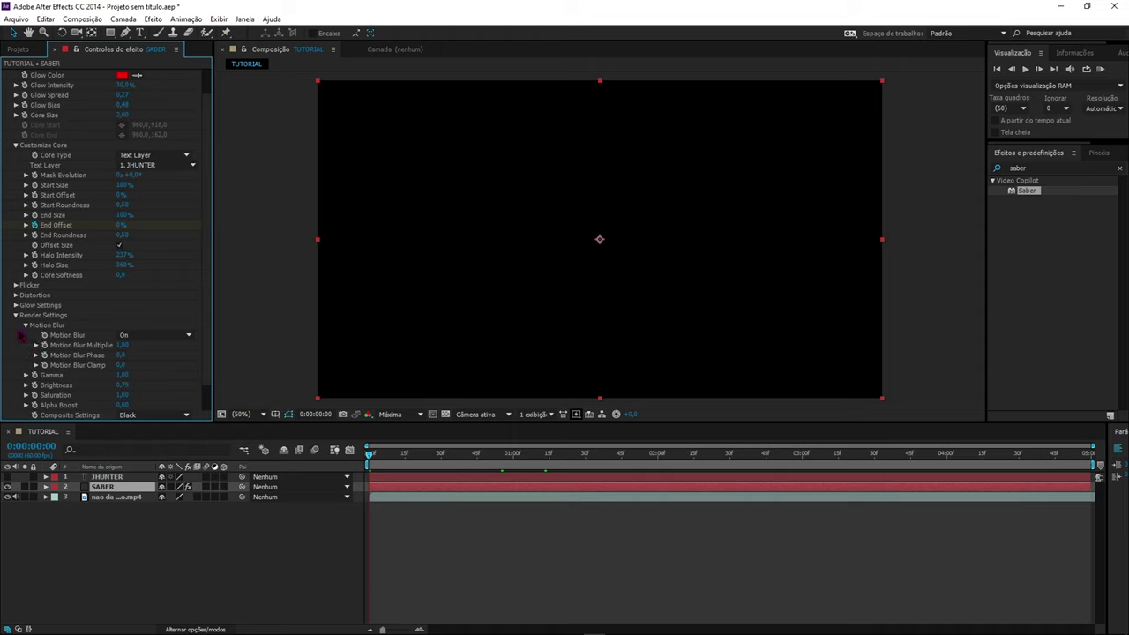
click(18, 318)
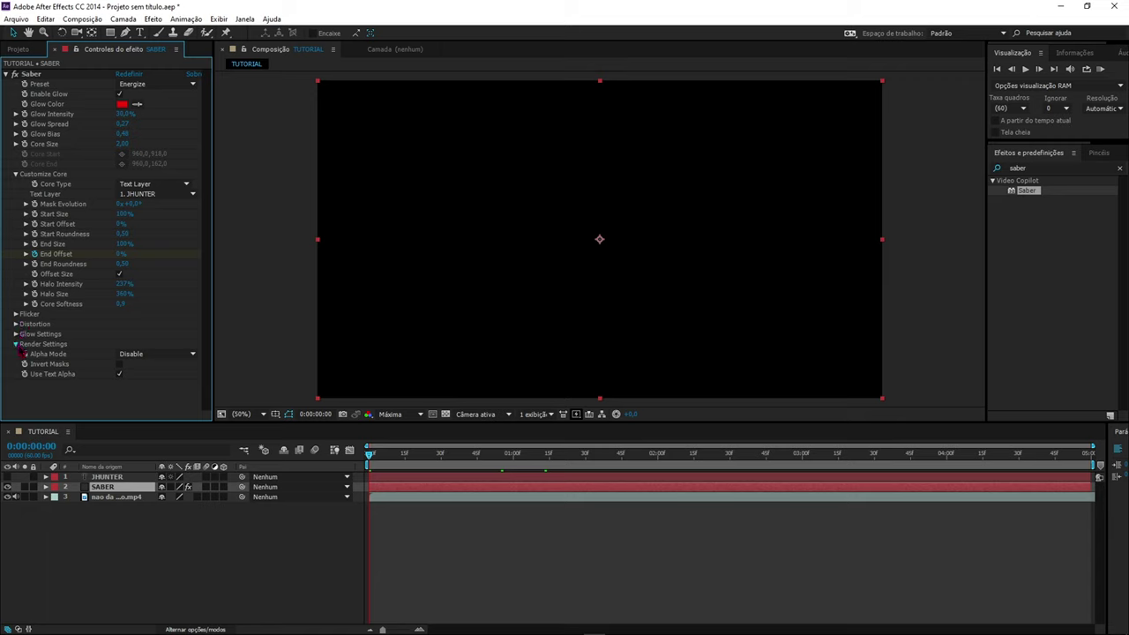
click(15, 344)
scroll(93, 348, down, 1)
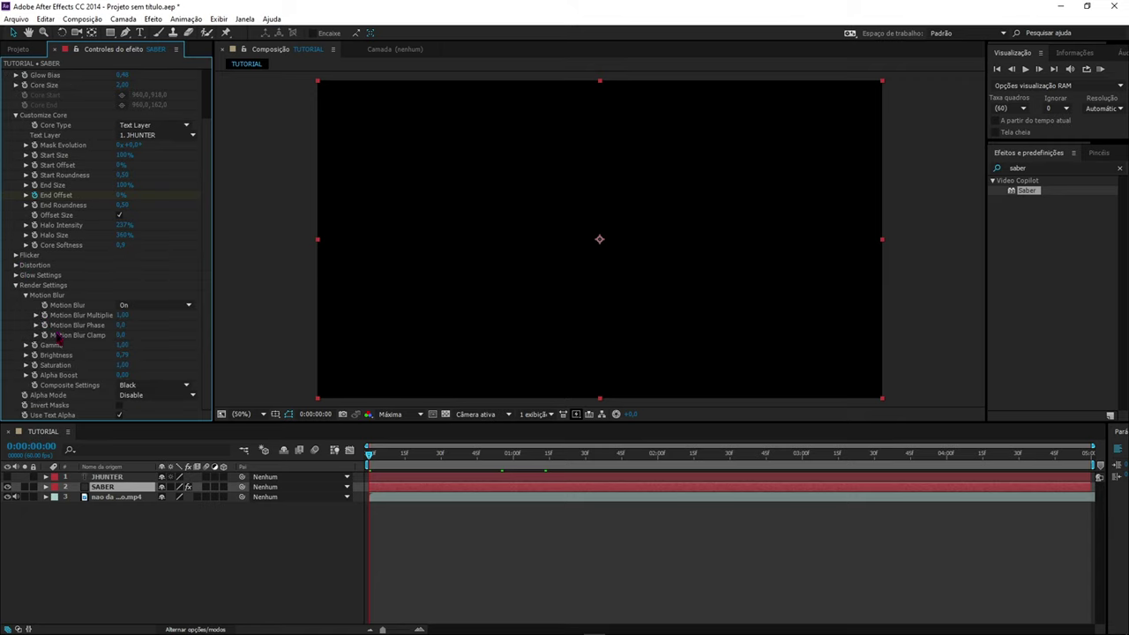
click(133, 386)
click(145, 388)
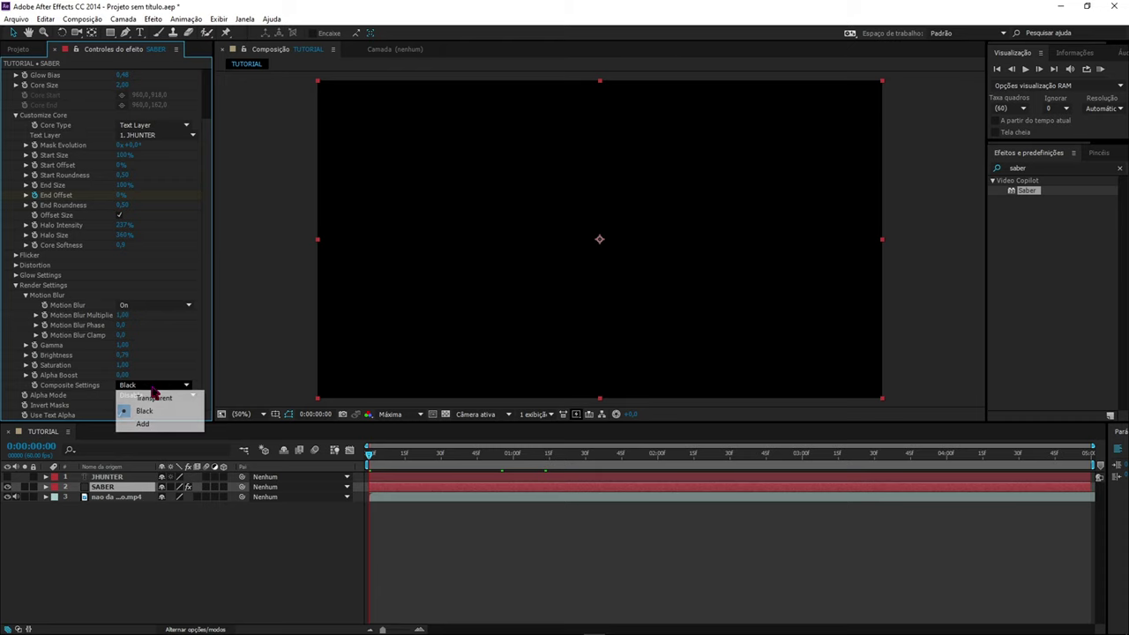
click(164, 402)
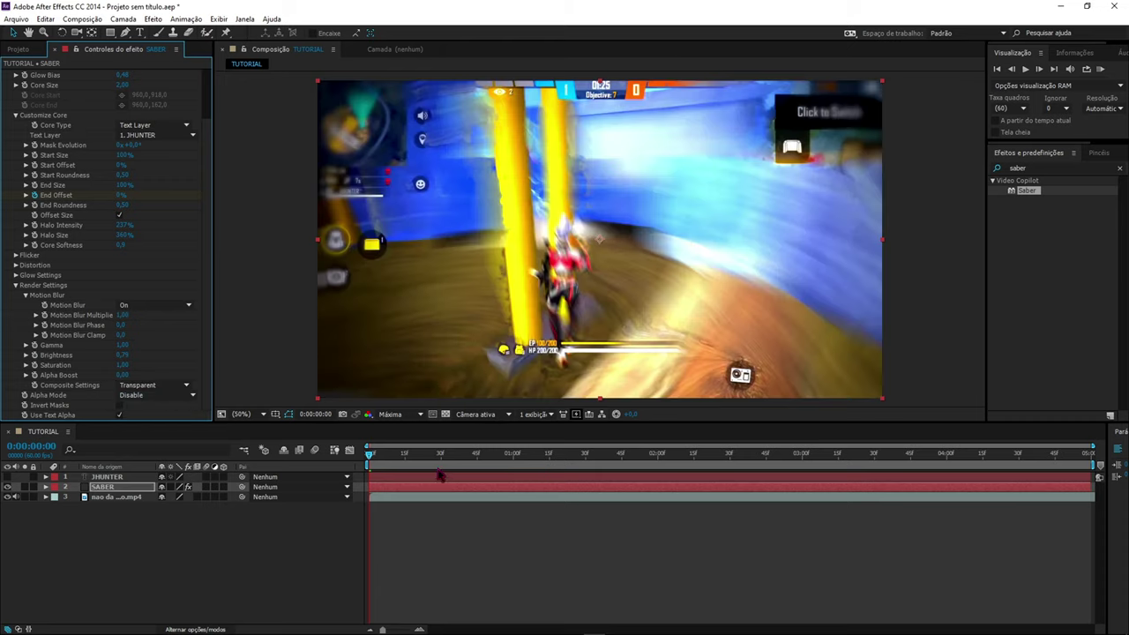
mouse_move(372, 459)
mouse_down()
mouse_move(648, 455)
mouse_move(428, 458)
mouse_move(517, 455)
mouse_up()
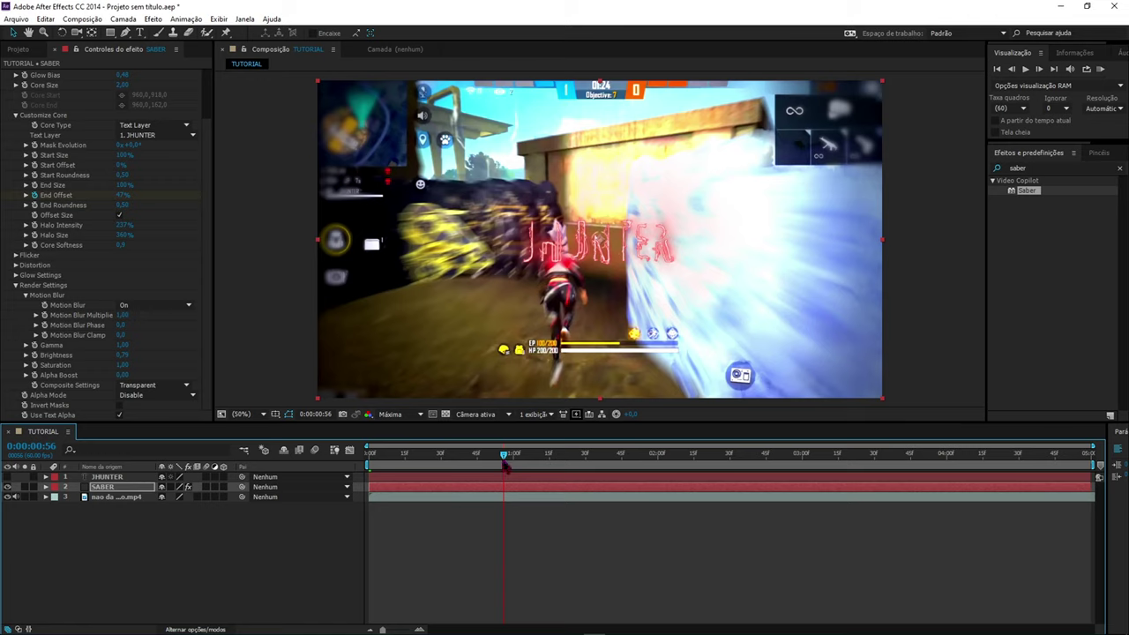
- Commit the SABER layer name and try repositioning the JHUNTER text in the viewer
key(Return)
click(596, 249)
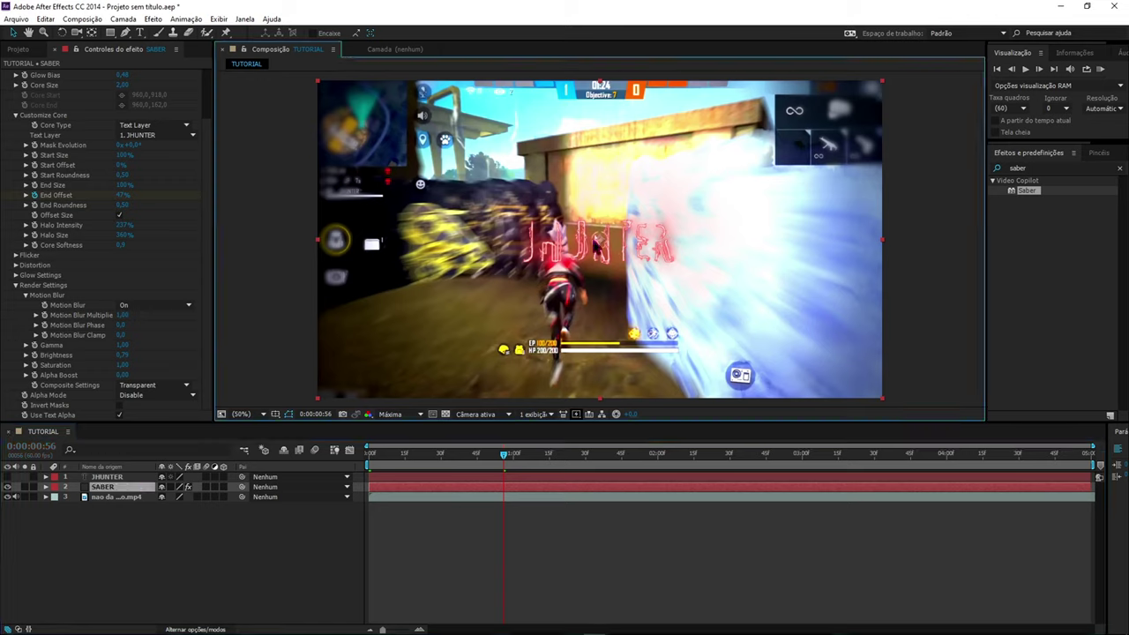
mouse_move(613, 248)
mouse_down()
mouse_move(712, 287)
mouse_move(676, 241)
mouse_up()
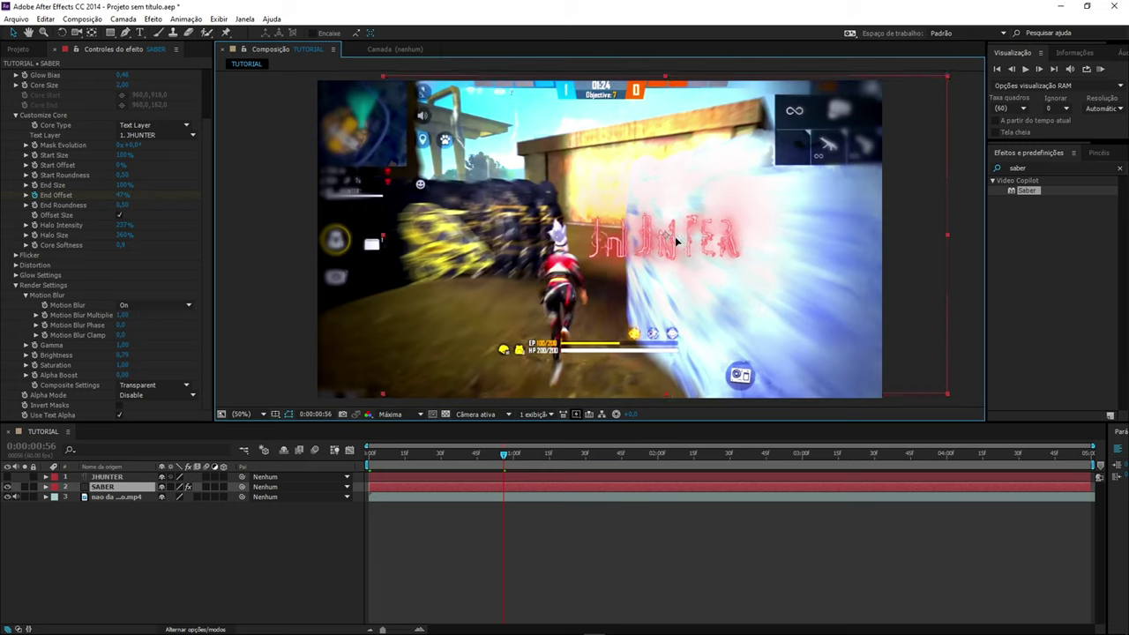
mouse_move(676, 241)
mouse_down()
mouse_move(614, 256)
mouse_move(599, 240)
mouse_up()
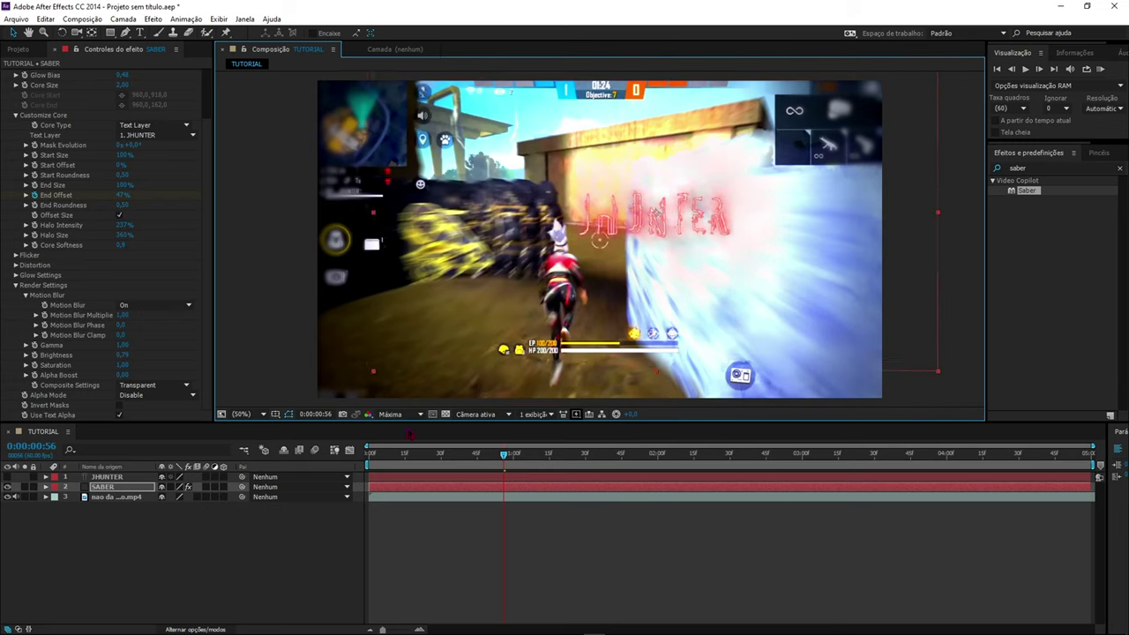
drag(673, 263, 647, 285)
- Scale the JHUNTER glow down and place it just above the health bars
key(space)
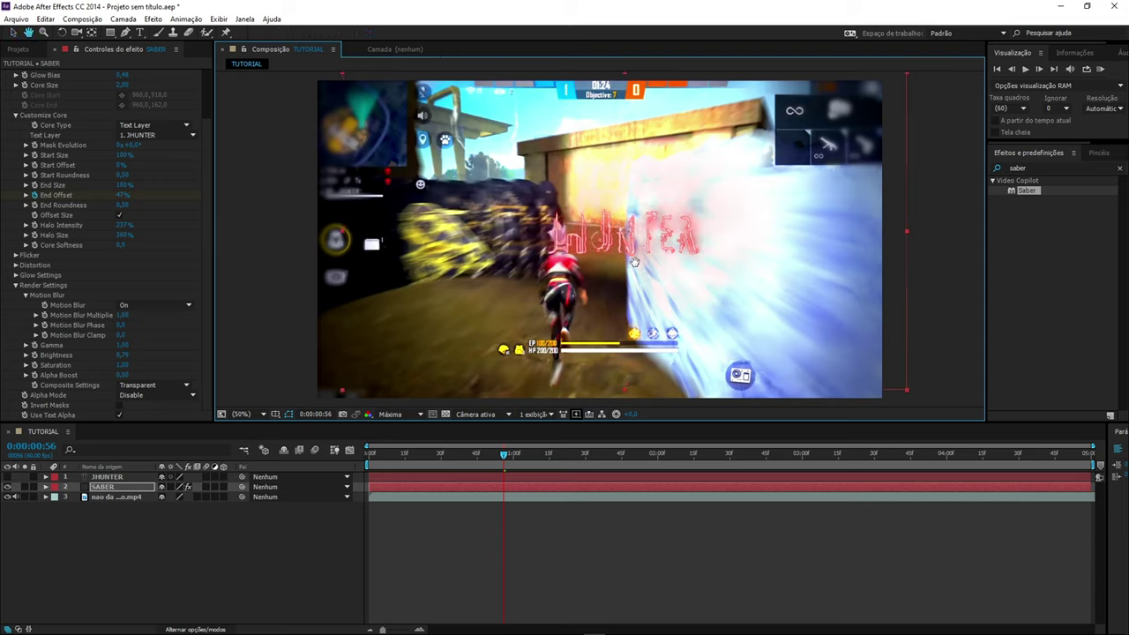
key(g)
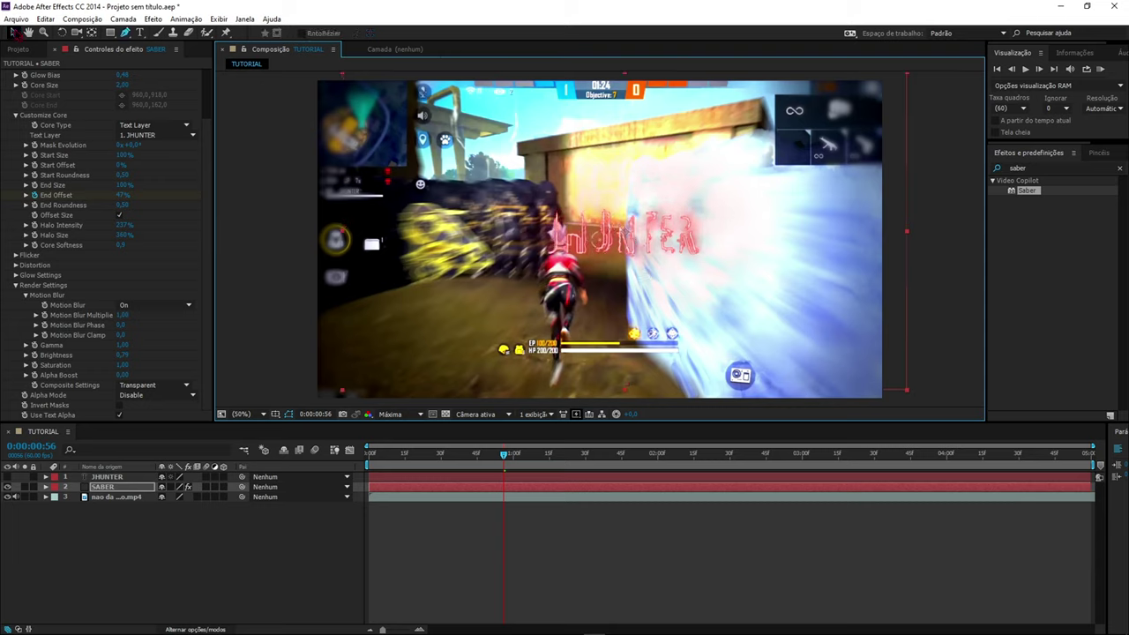
click(13, 33)
drag(638, 254, 619, 311)
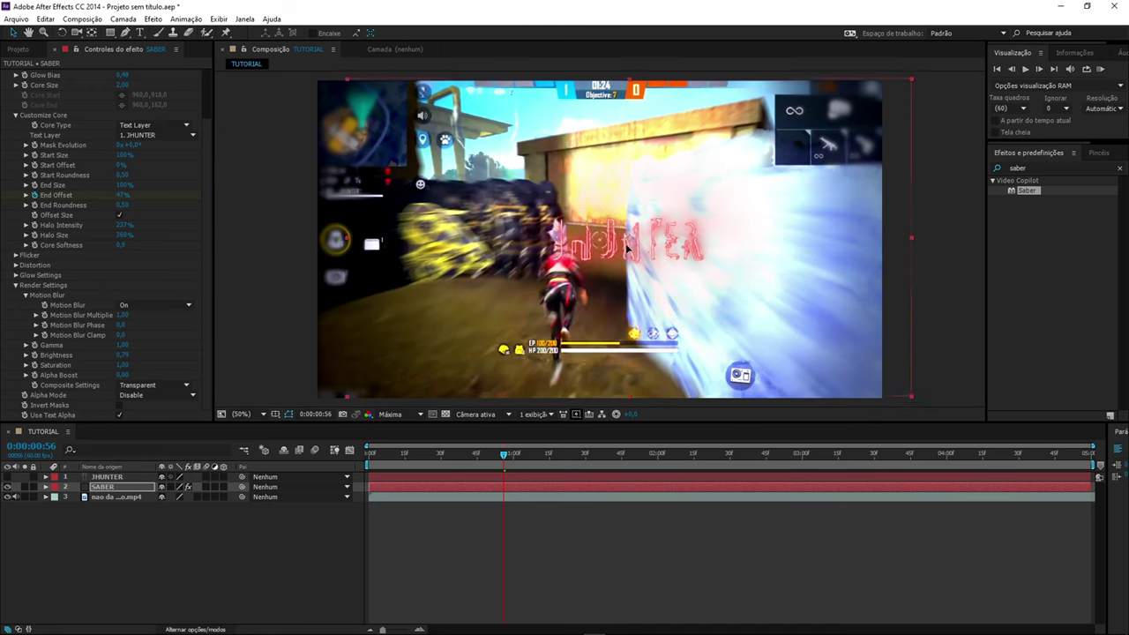
drag(618, 311, 631, 263)
drag(898, 404, 795, 352)
drag(648, 252, 657, 364)
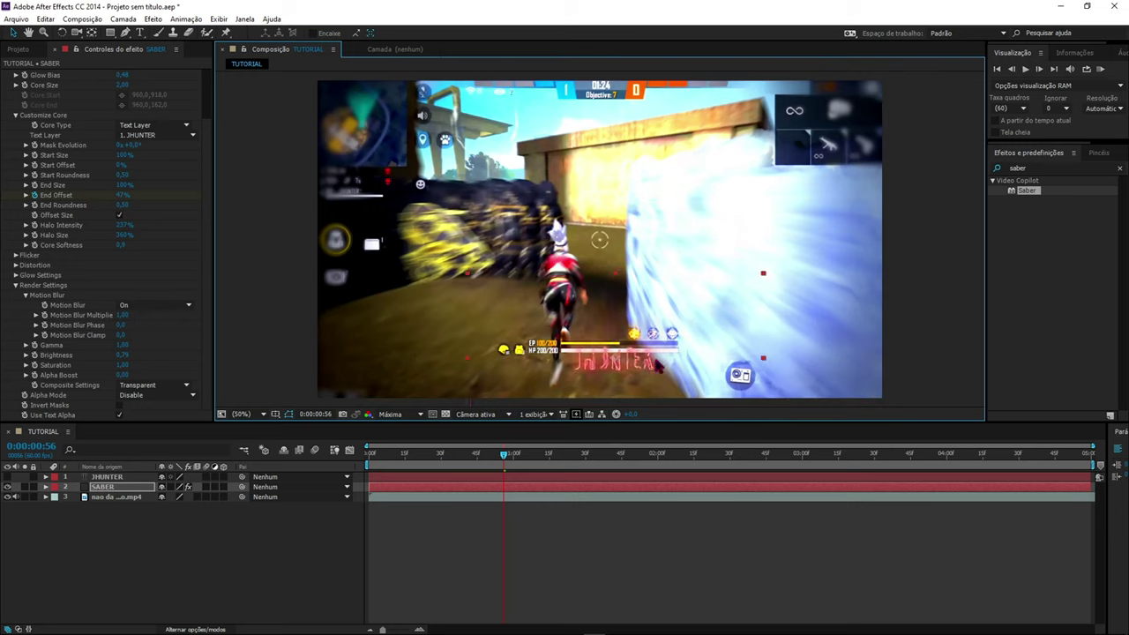
drag(510, 462, 500, 464)
click(395, 515)
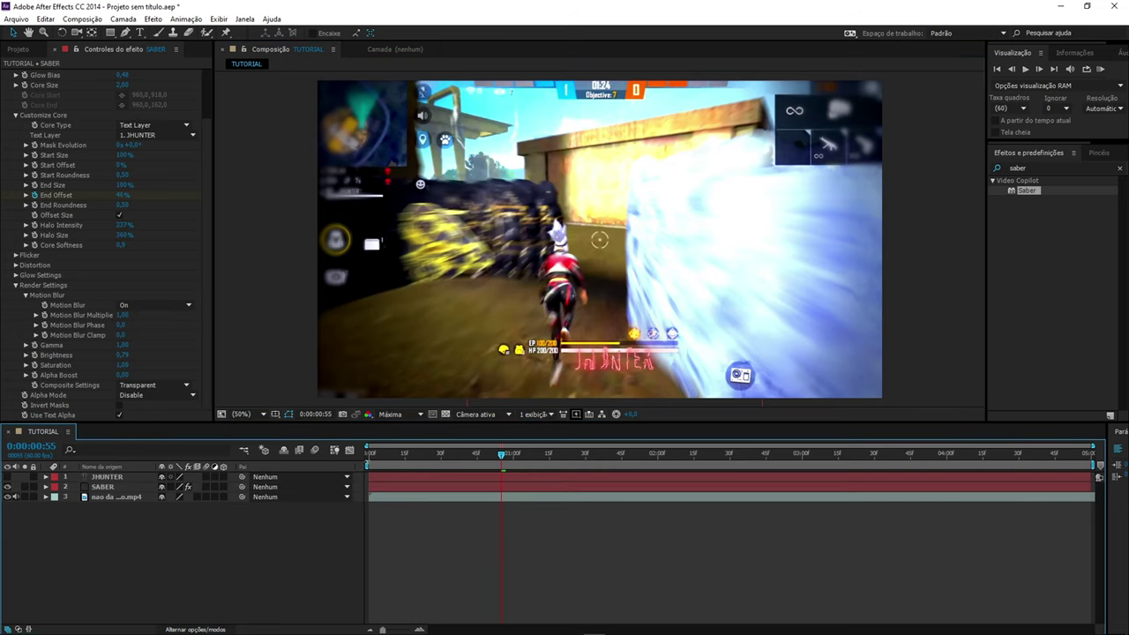
- Scrub the finished composition, then open TUTORIAL.mp4 from the maximized render Ae folder
drag(374, 468, 757, 460)
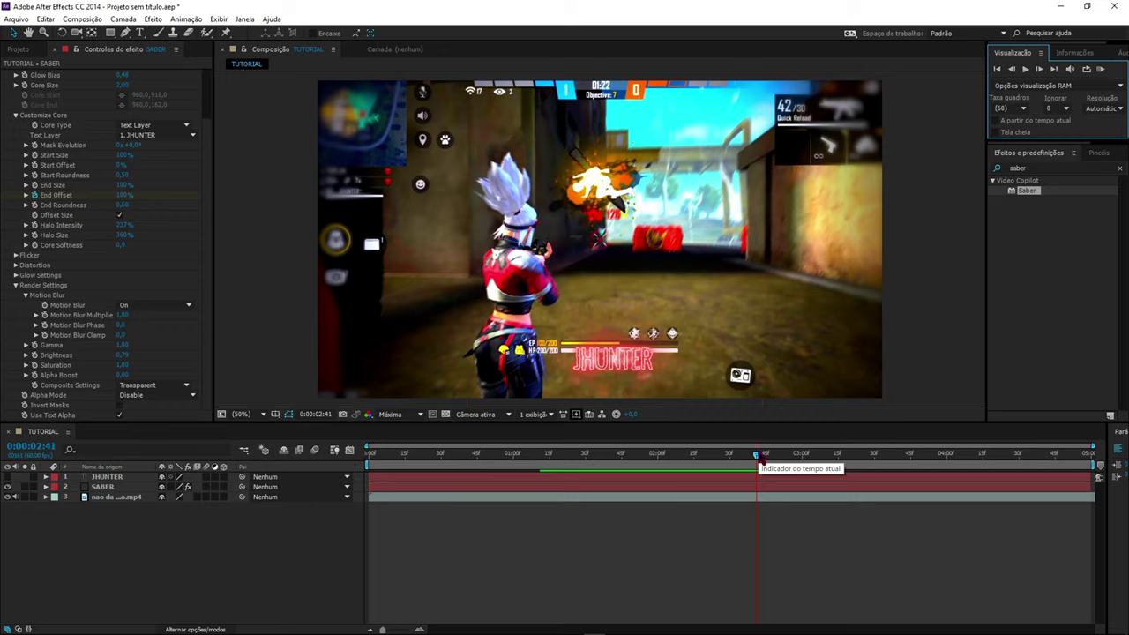
key(alt+Tab)
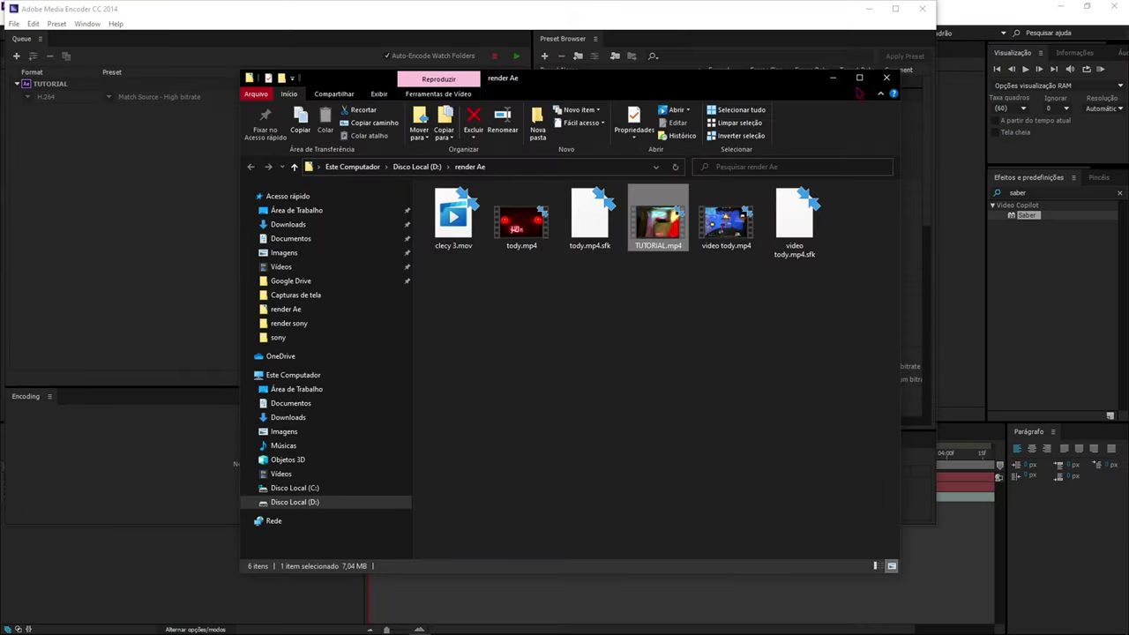
key(super+Up)
double_click(424, 158)
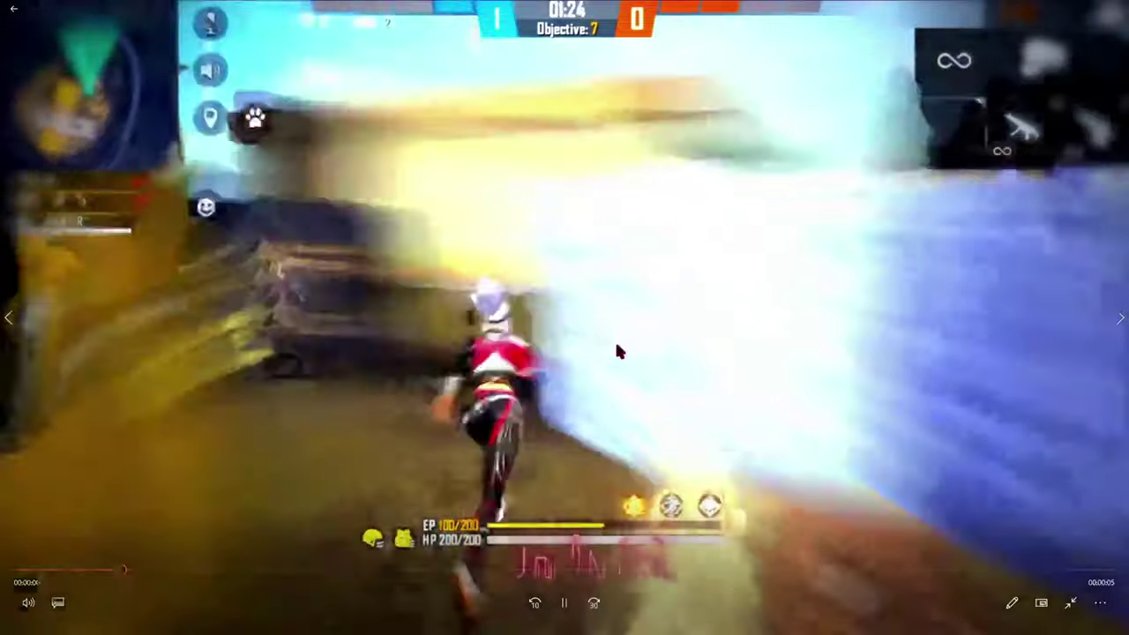
- Watch TUTORIAL.mp4 from the start with the volume at 0, pausing and seeking as needed
key(space)
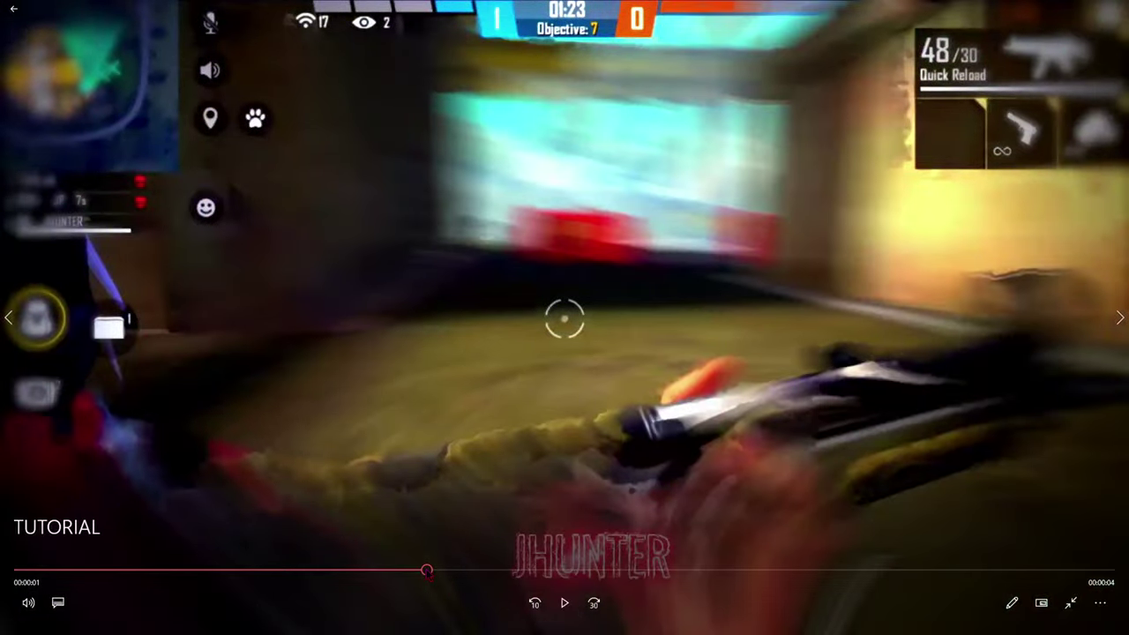
key(Left)
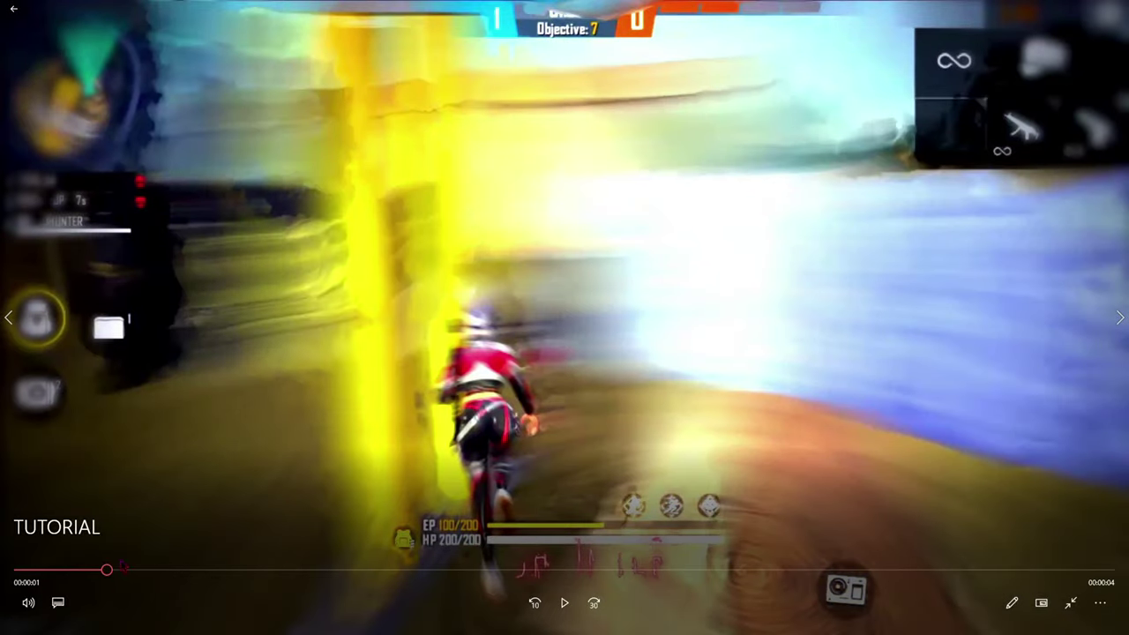
key(Left)
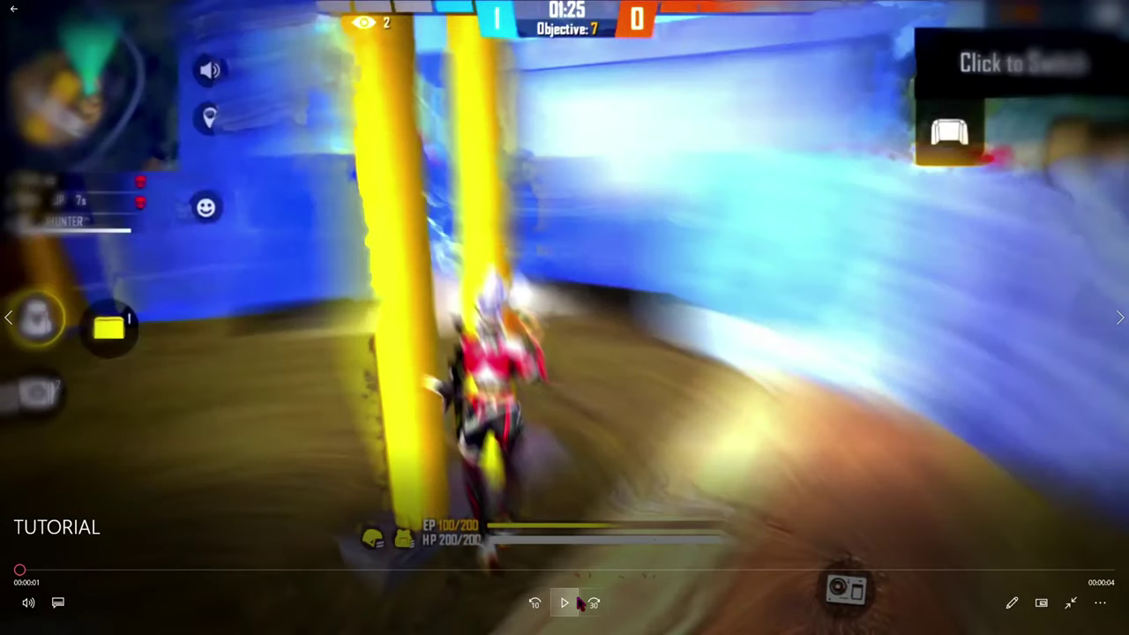
click(564, 602)
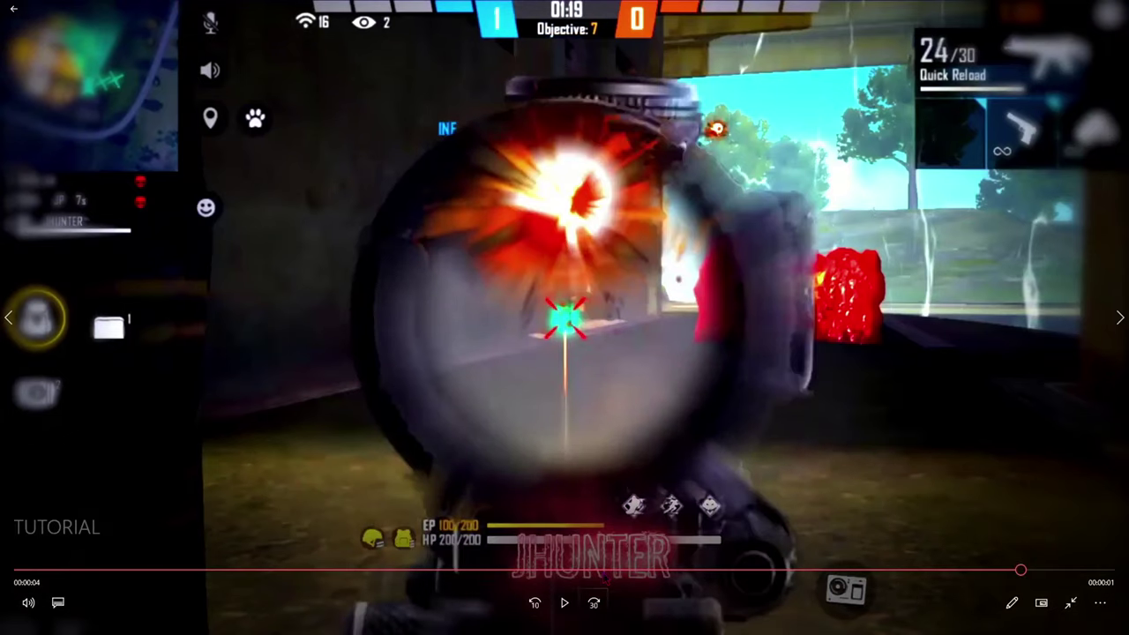
click(564, 602)
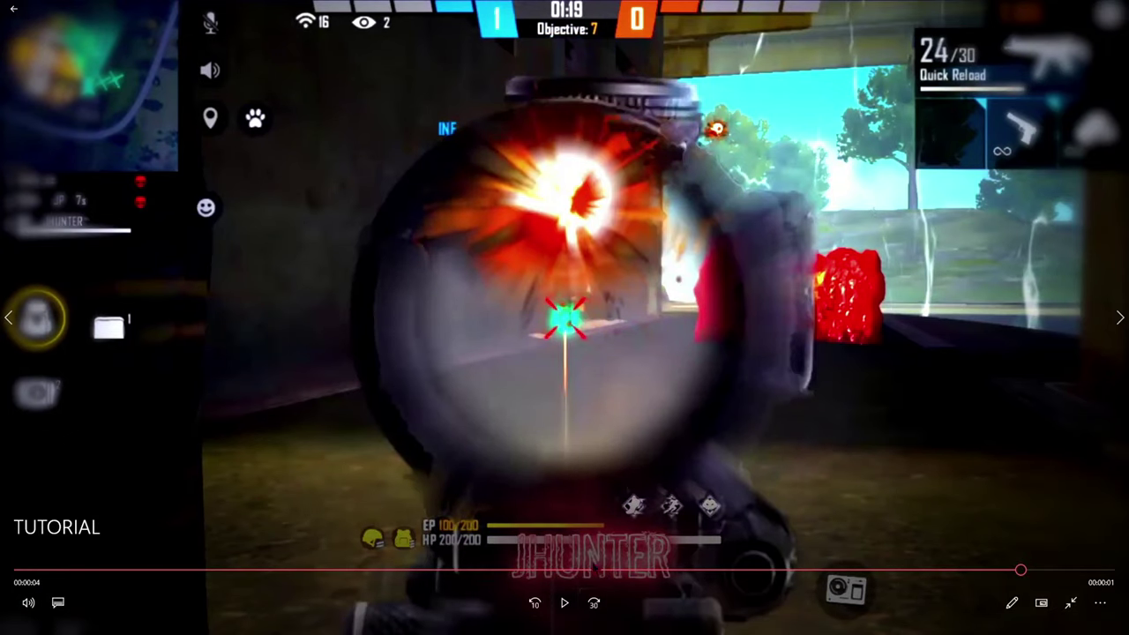
drag(620, 569, 20, 570)
click(29, 602)
drag(96, 565, 49, 565)
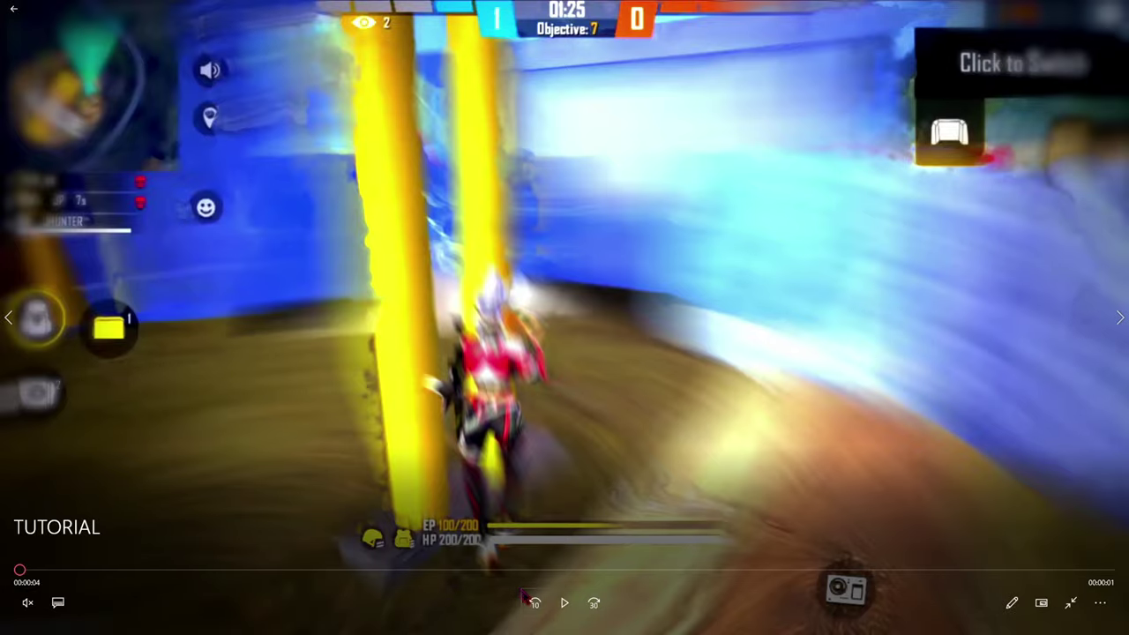
click(567, 603)
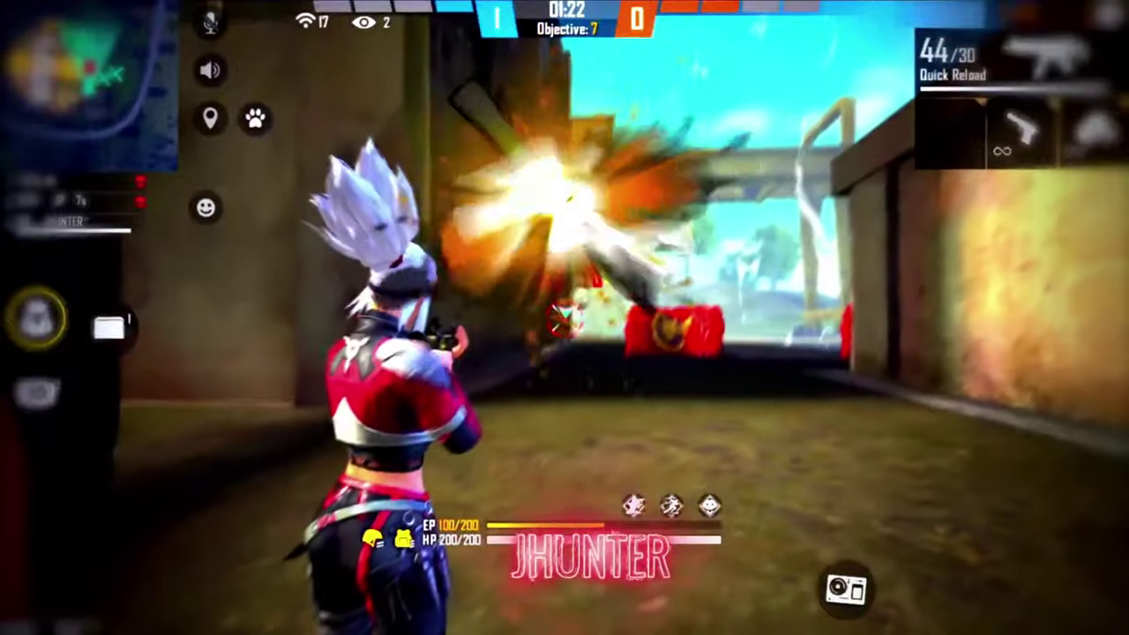
key(space)
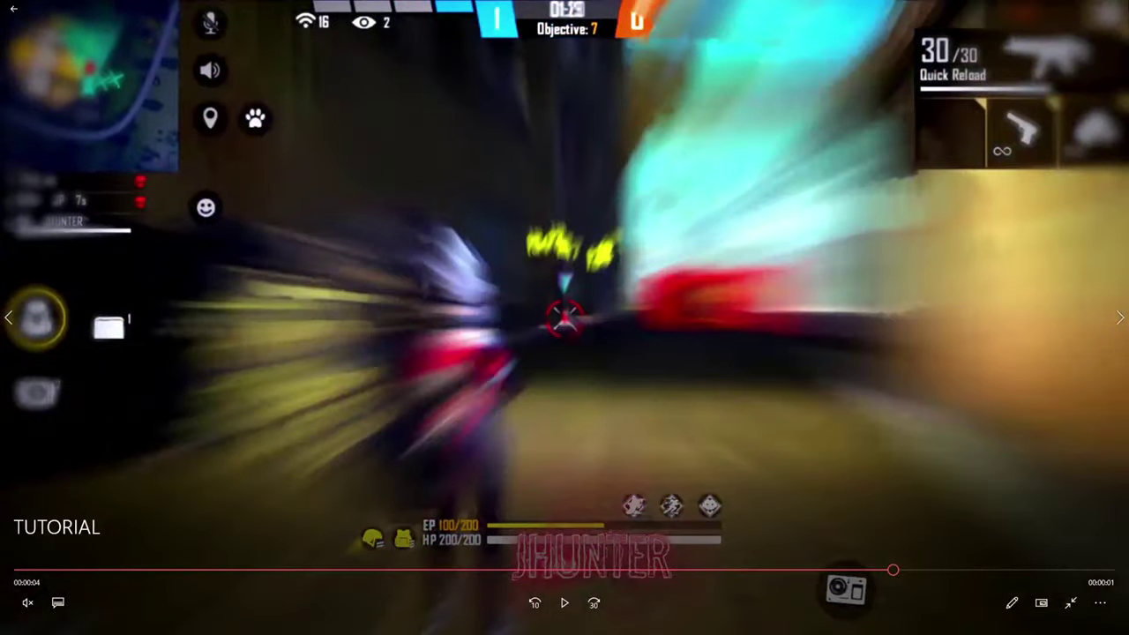